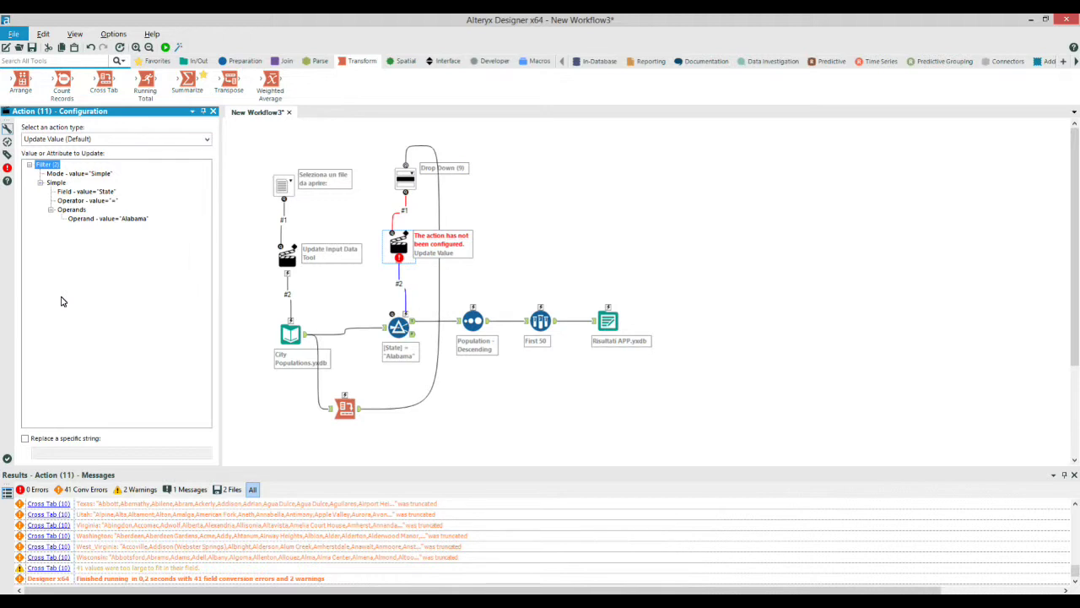
Review the settings of the State filter and the Drop Down question tool
left_click(398, 326)
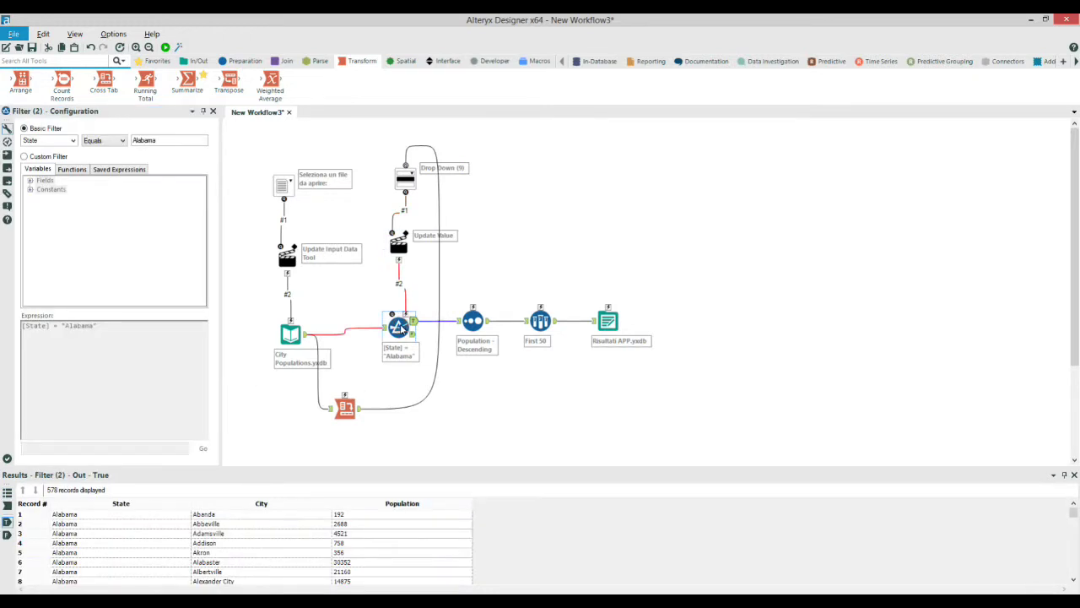
left_click(174, 150)
left_click(273, 144)
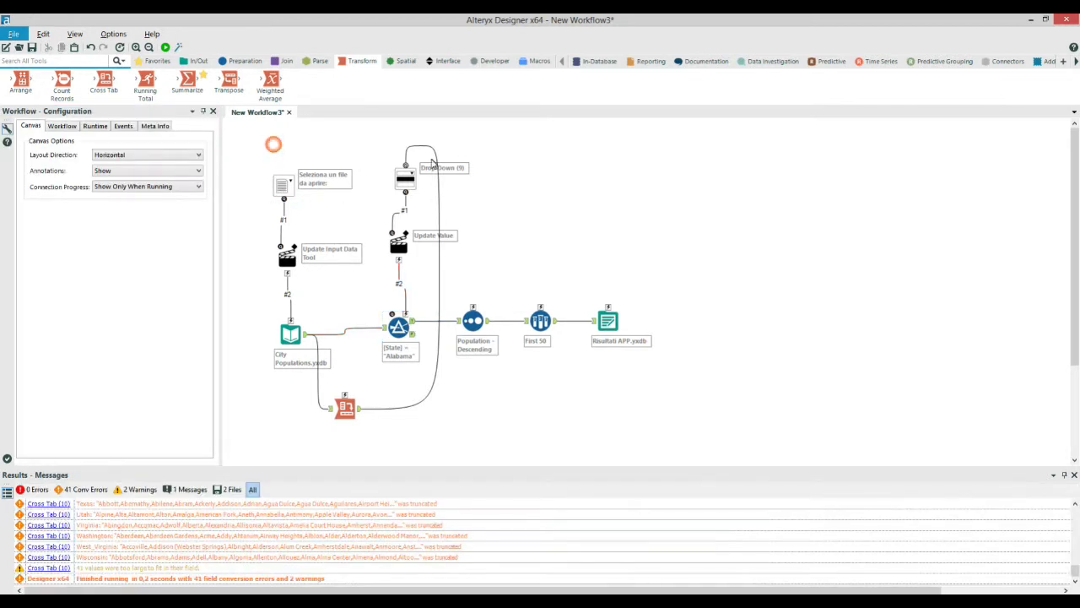
left_click(405, 178)
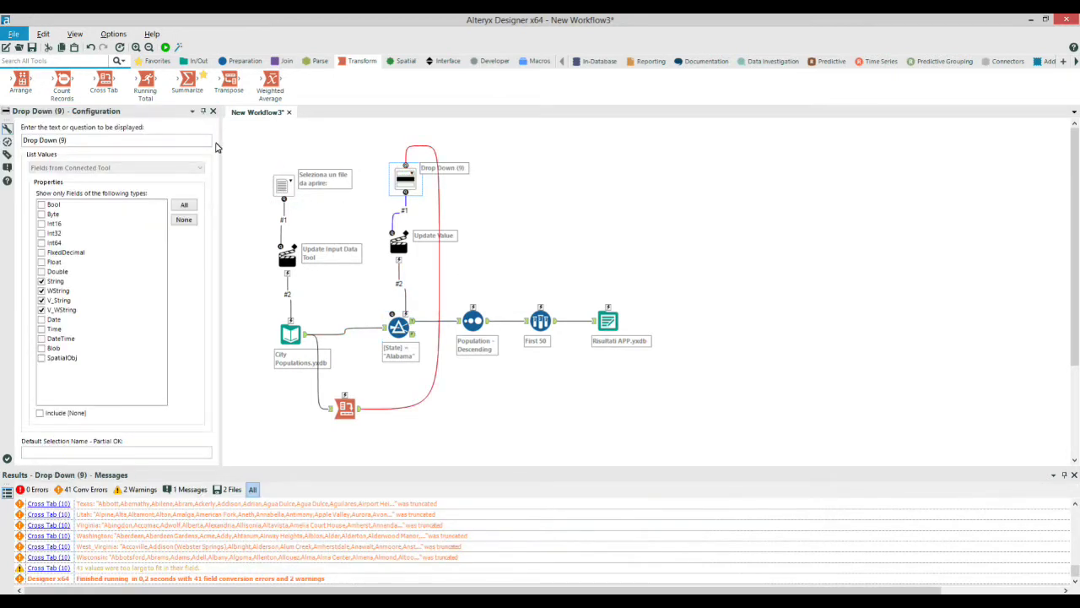
Set the drop-down's action to Update Value (Default), targeting the filter's Operand value "Alabama"
left_click(398, 245)
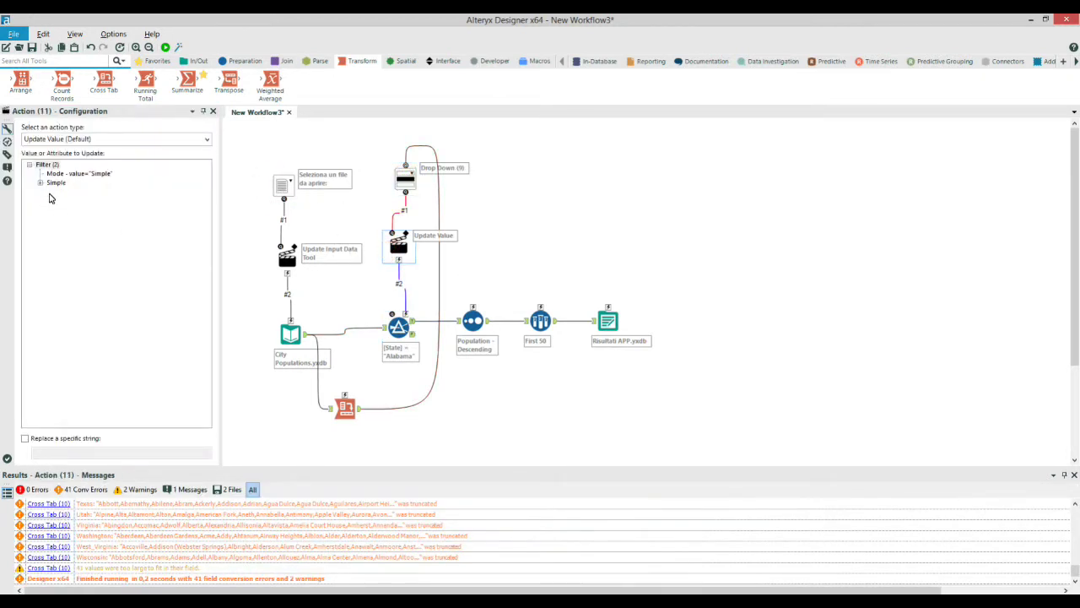
left_click(69, 140)
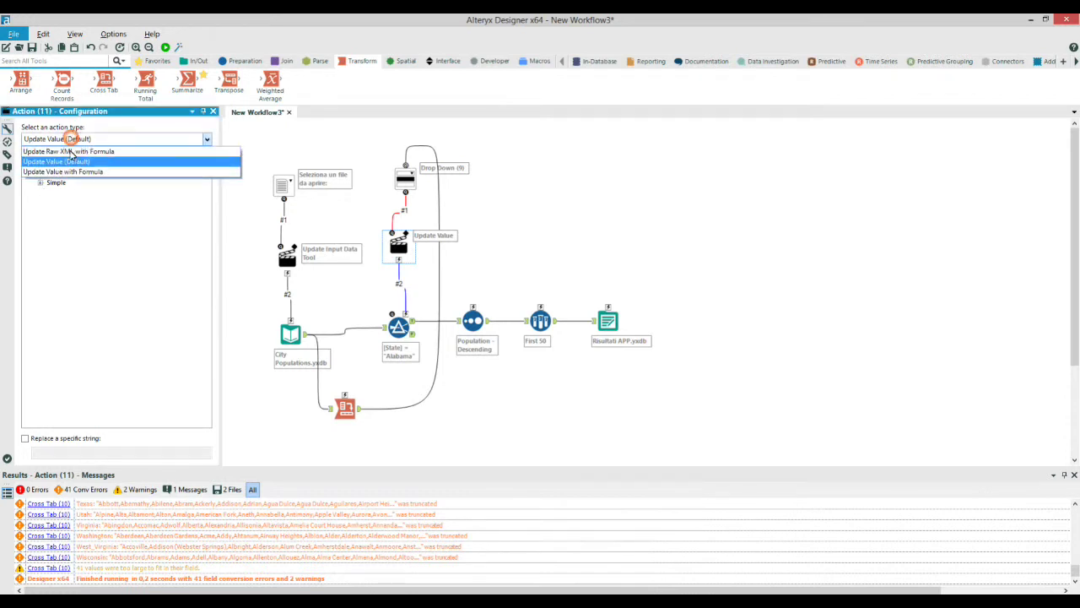
left_click(66, 162)
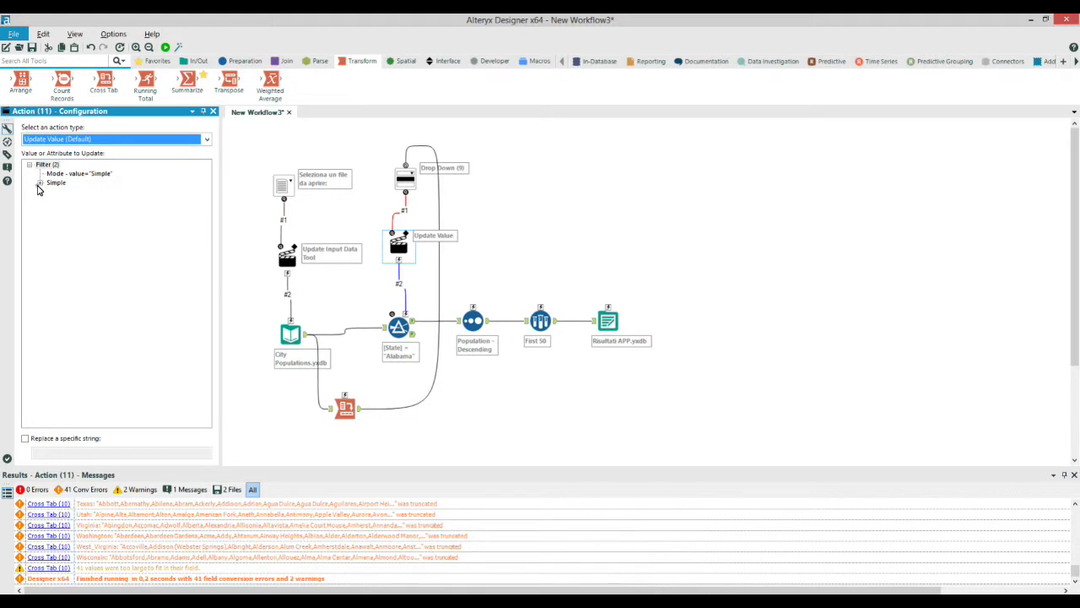
left_click(40, 182)
left_click(51, 209)
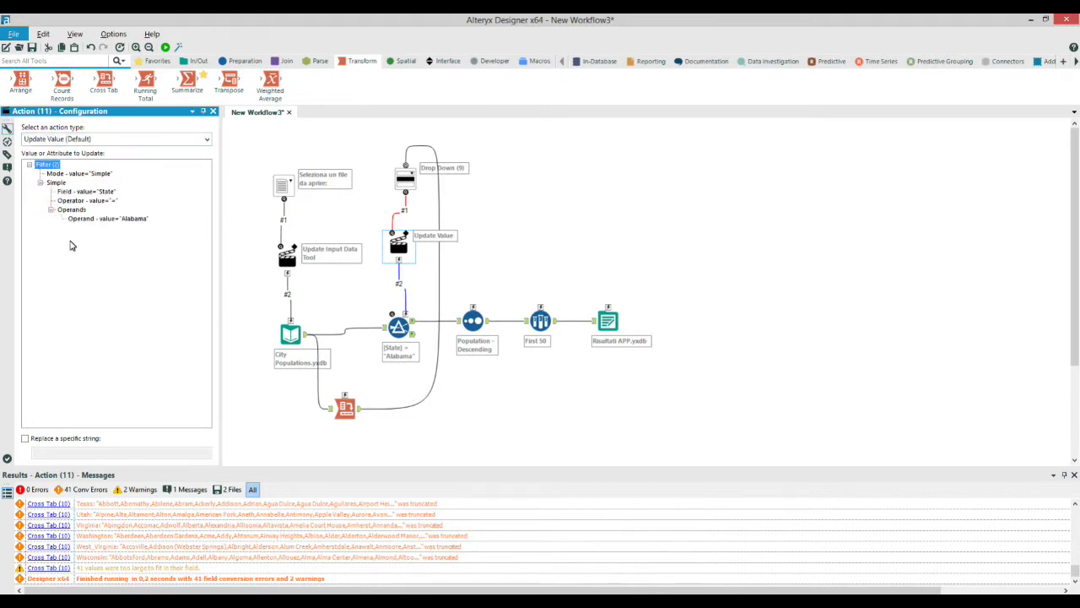
left_click(110, 219)
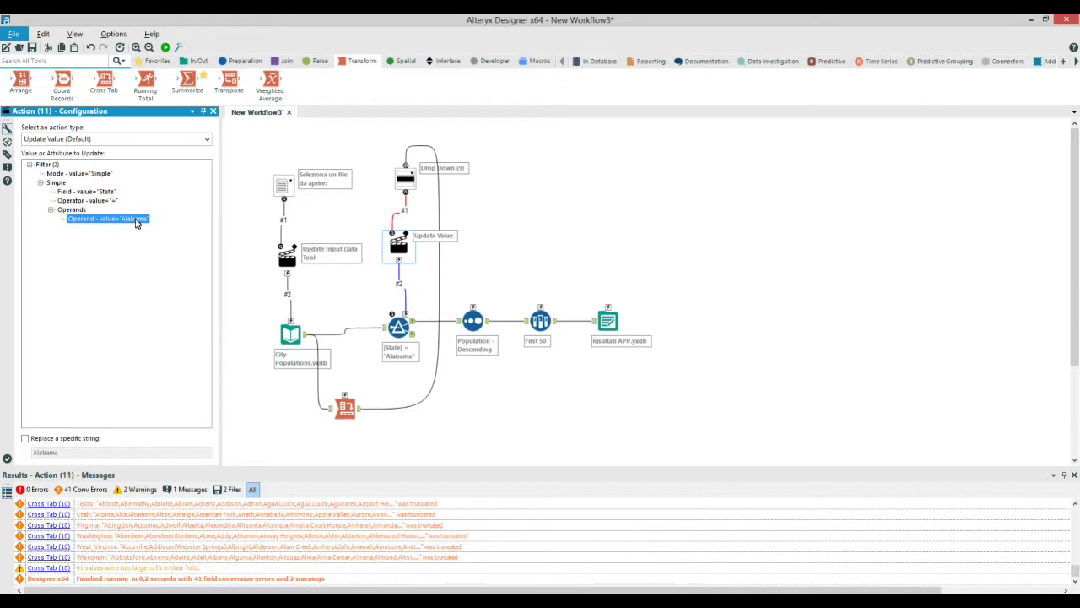
Make the drop-down's action replace the specific string "Alabama" in the filter operand
left_click(26, 439)
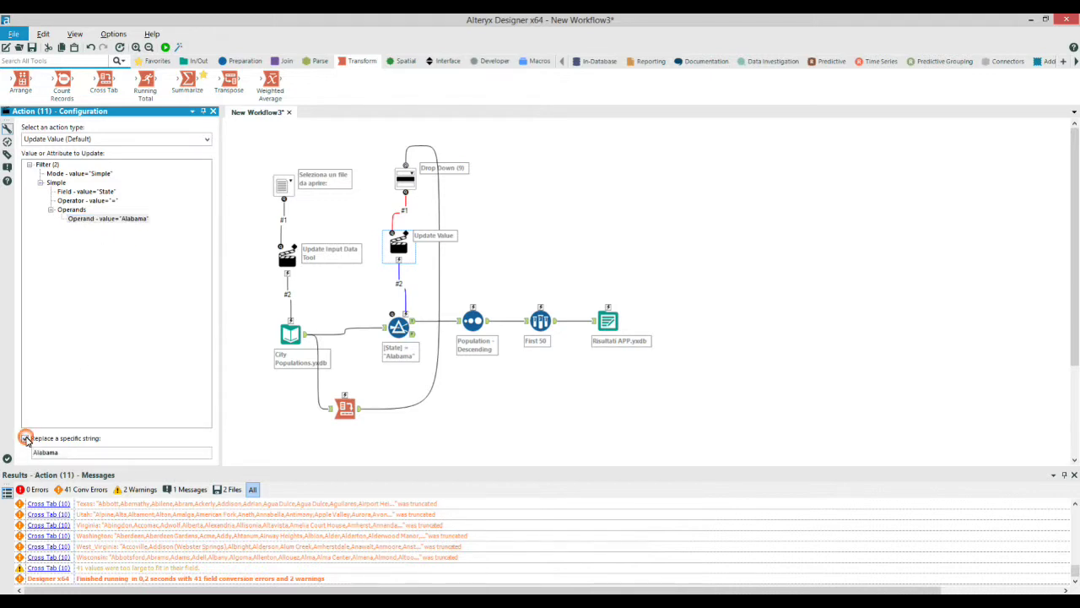
double_click(77, 454)
left_click(67, 453)
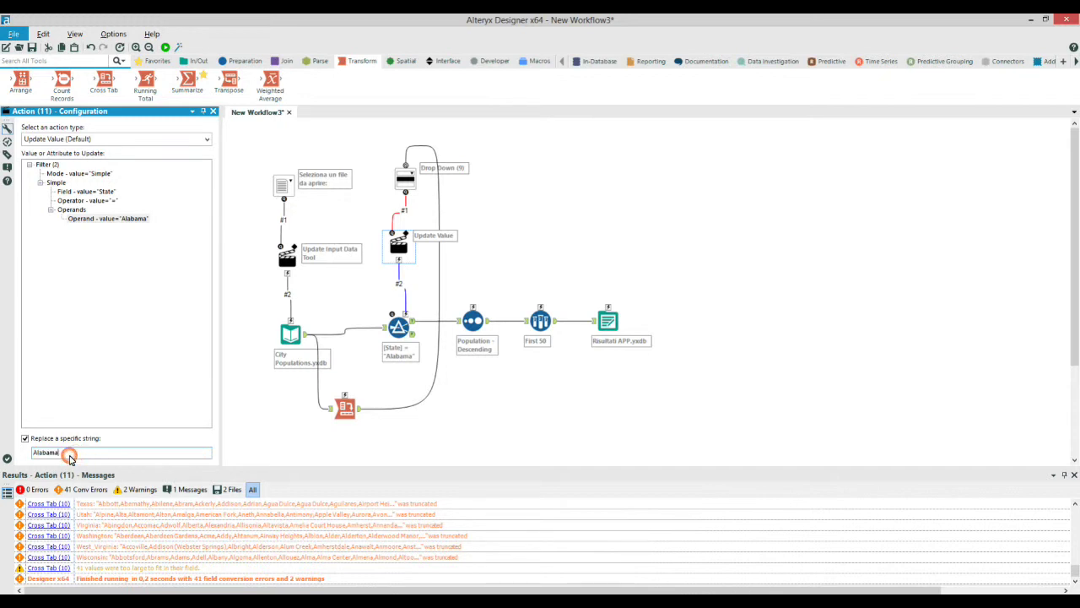
left_click(116, 219)
left_click(116, 223)
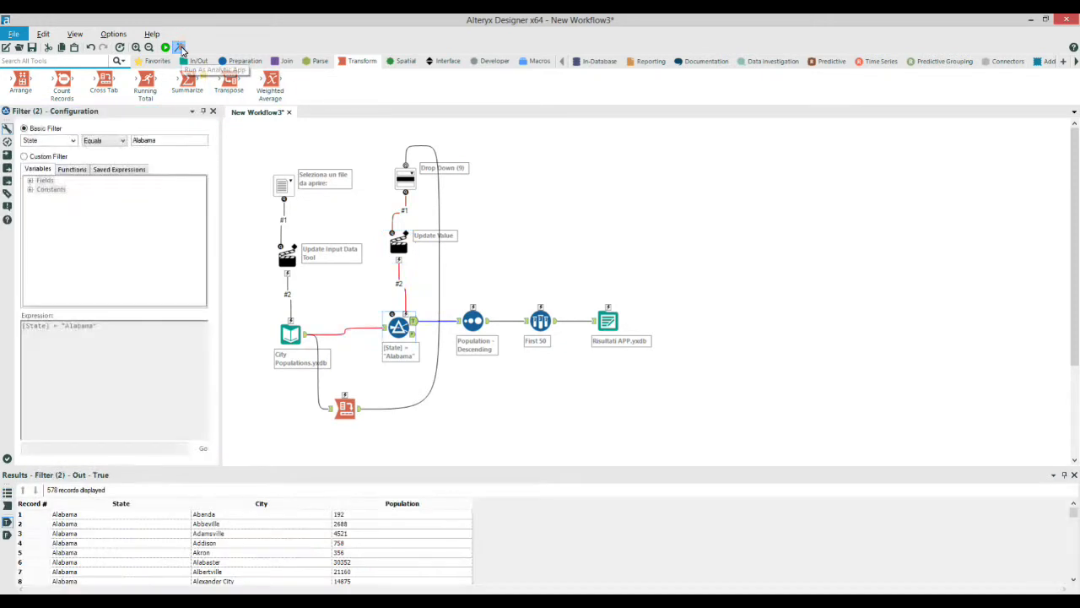
Run the workflow as an analytic app and choose D:\Programmi\Alteryx\Samples\SampleData\City Populations.yxdb as the file to open
left_click(180, 49)
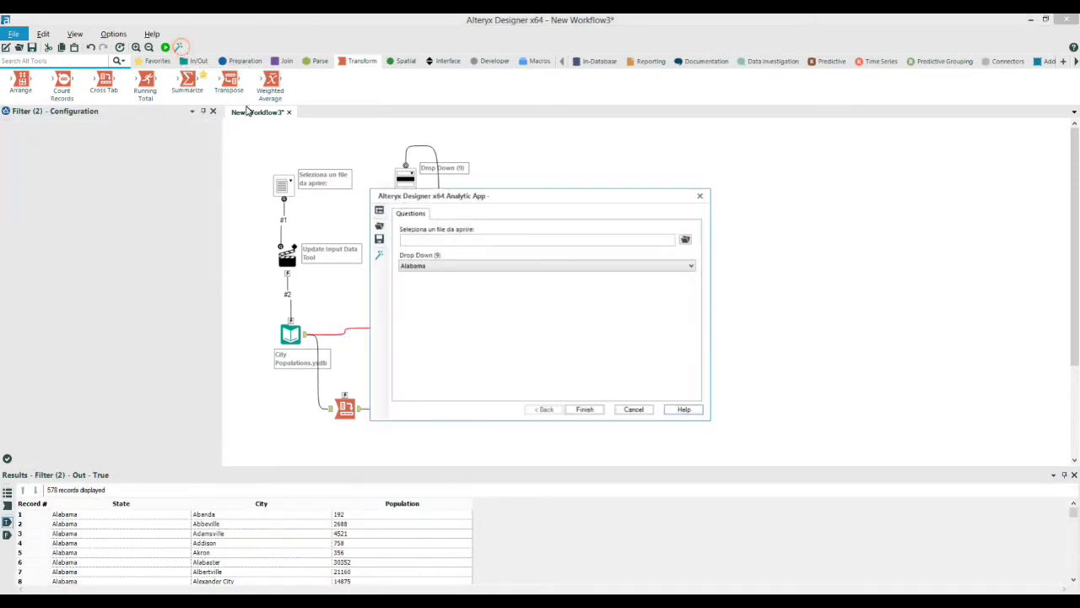
left_click(686, 240)
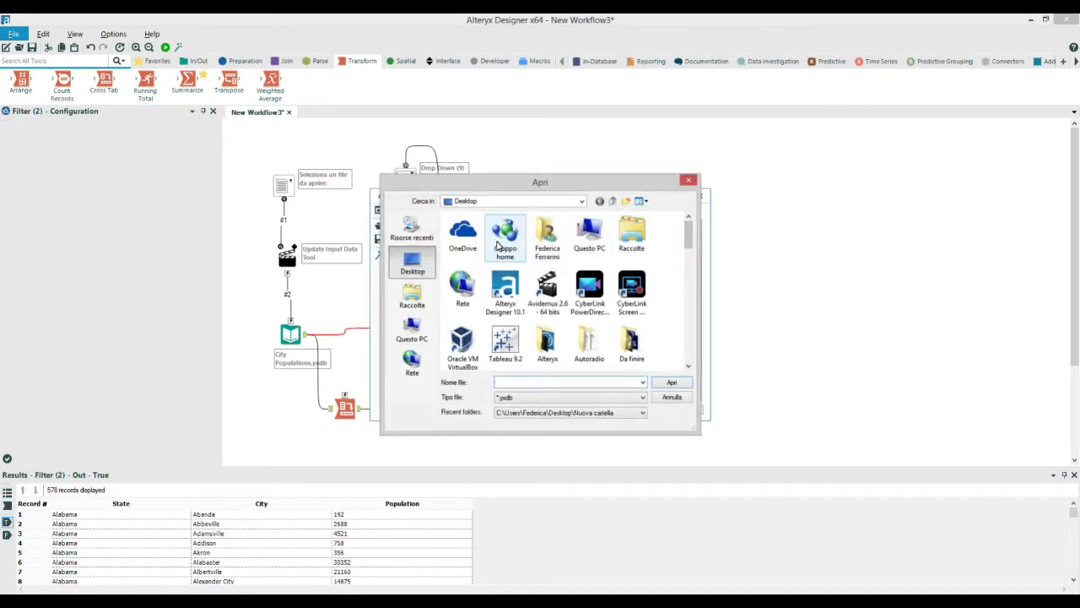
left_click(412, 329)
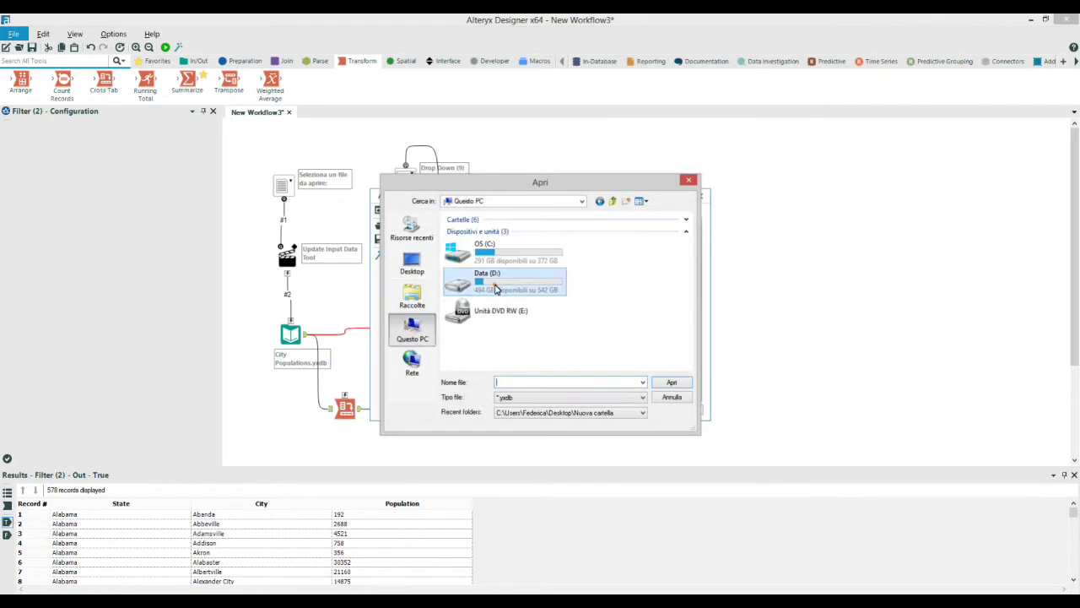
double_click(496, 287)
double_click(479, 307)
double_click(464, 229)
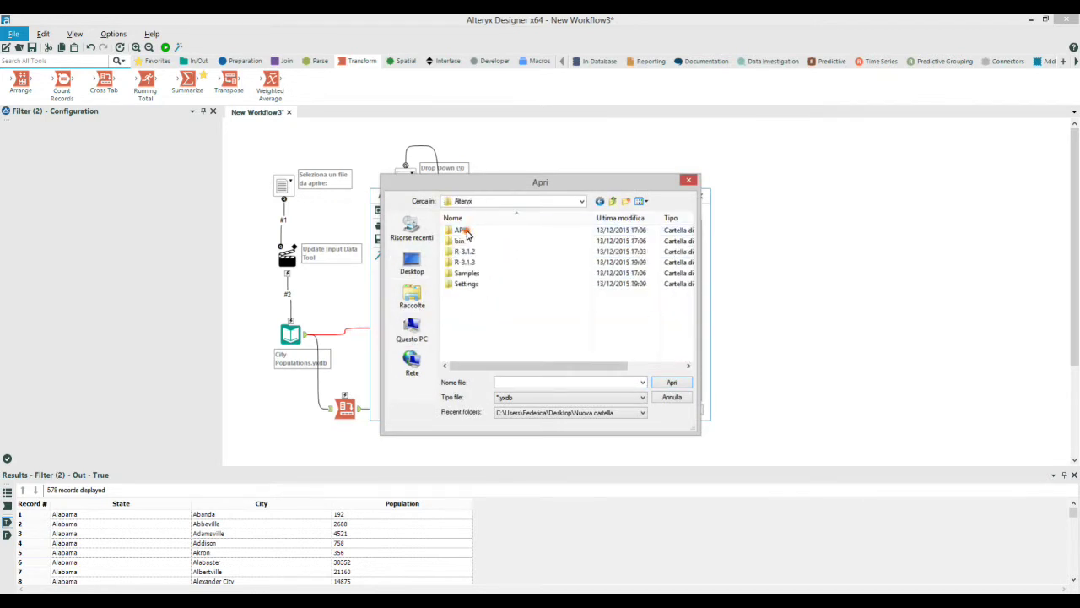
double_click(471, 274)
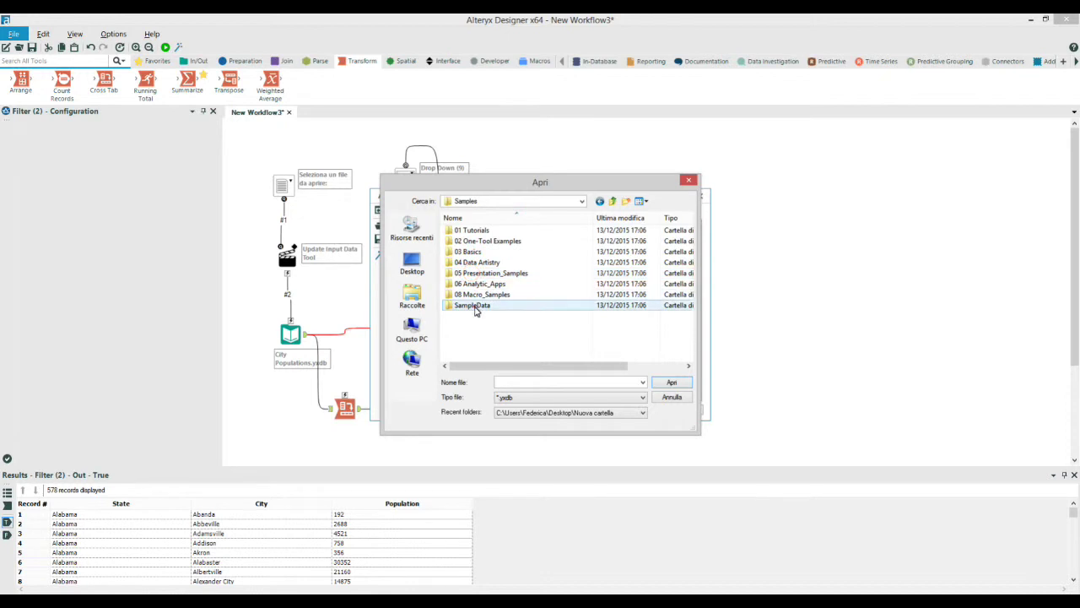
double_click(473, 305)
left_click_drag(689, 230, 688, 247)
double_click(485, 273)
Choose Indiana as the state, finish the app run and open the output file Risultati APP.yxdb
left_click(486, 266)
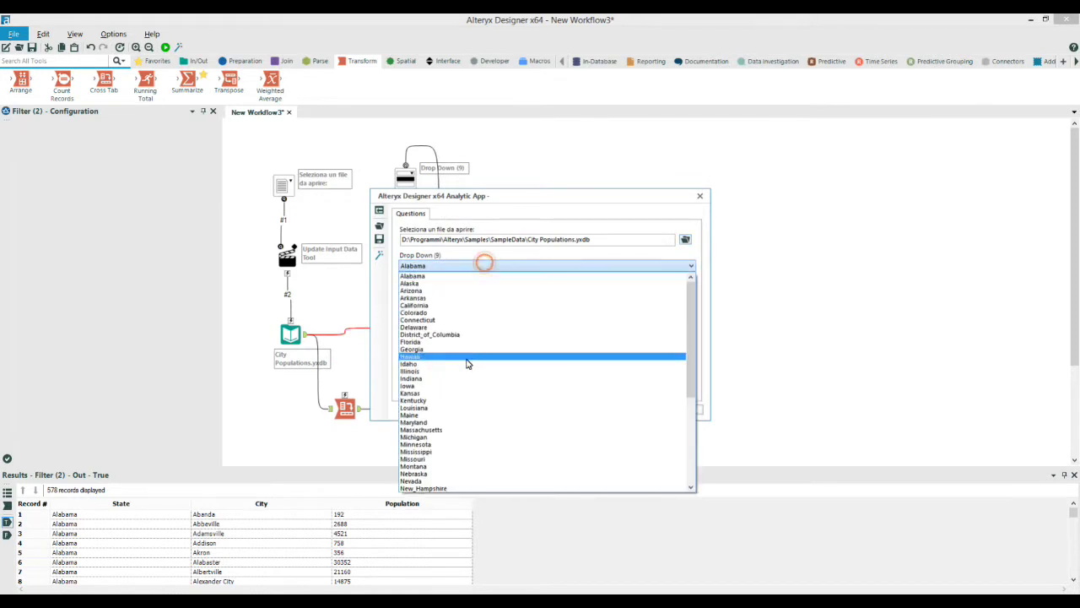
left_click(469, 379)
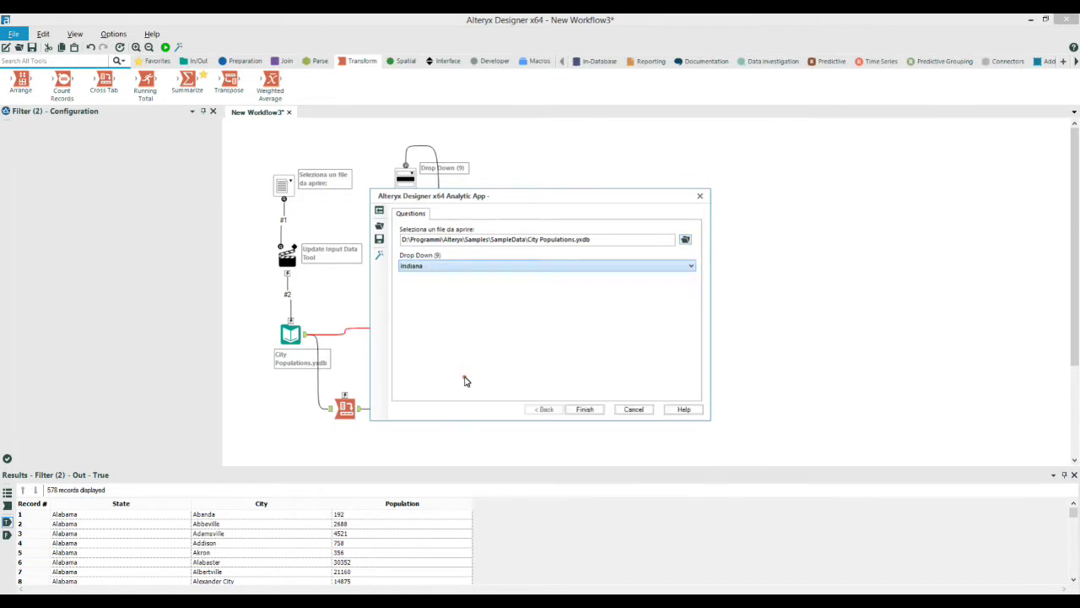
left_click(584, 410)
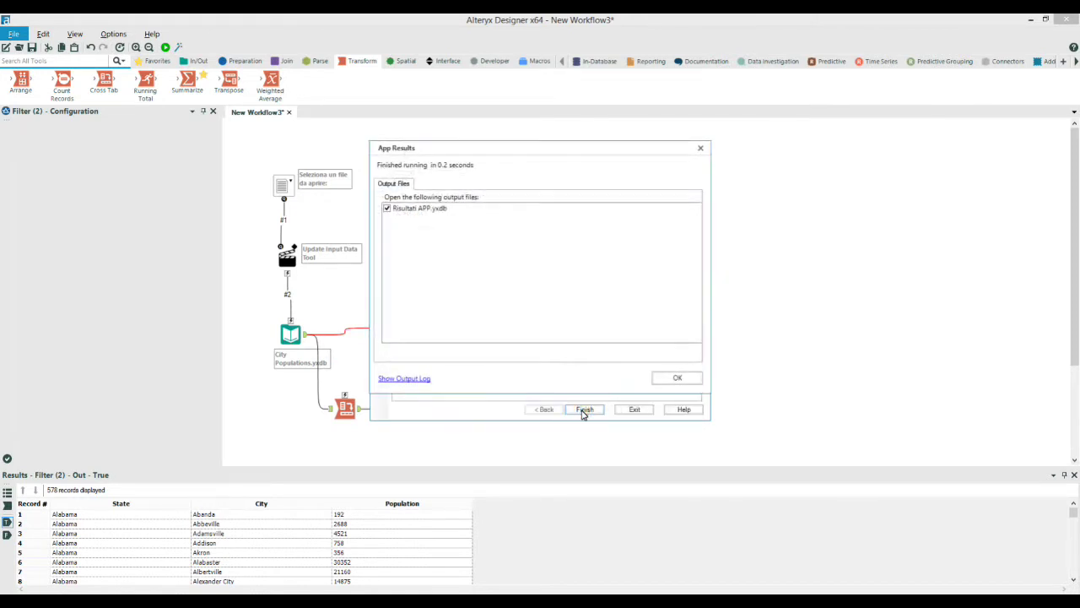
left_click(688, 378)
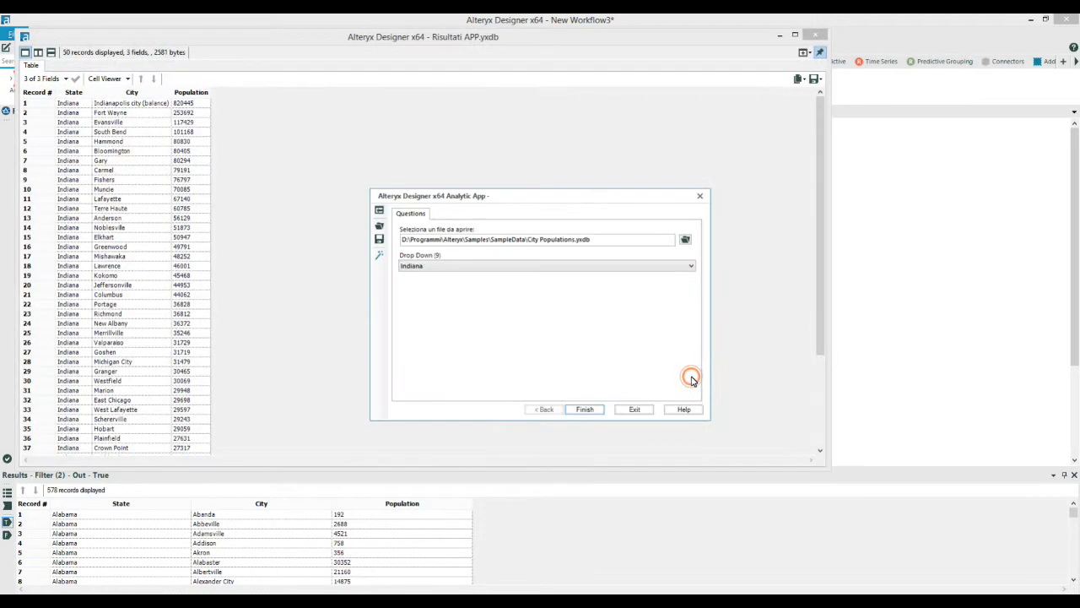
Look over the Indiana results table, then close it and the analytic app window
mouse_move(816, 204)
left_mouse_down()
mouse_move(829, 295)
mouse_move(817, 203)
mouse_move(817, 297)
mouse_move(817, 207)
left_mouse_up()
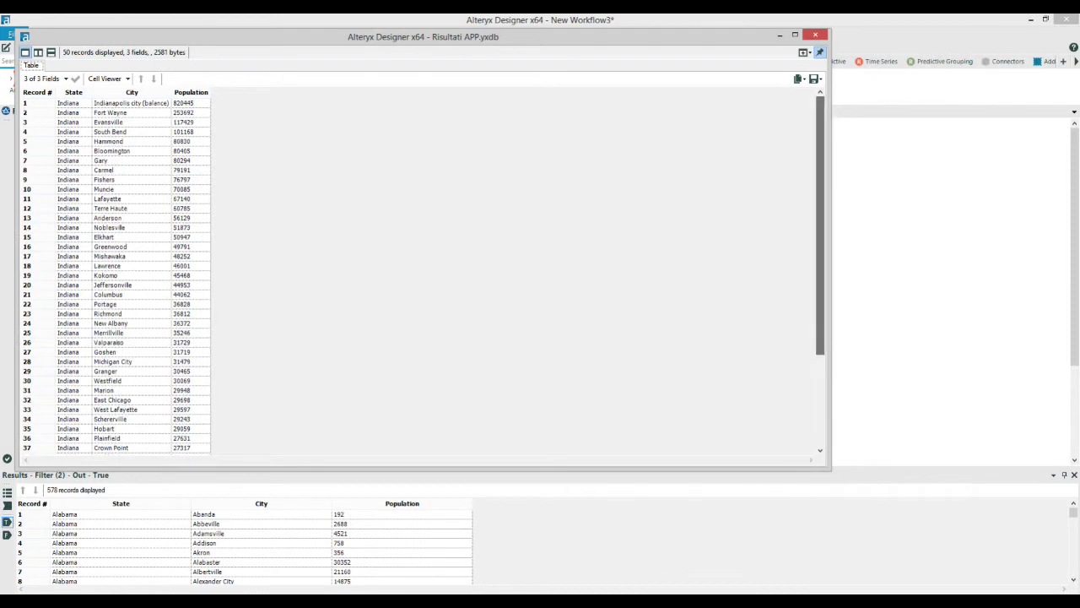
left_click(815, 35)
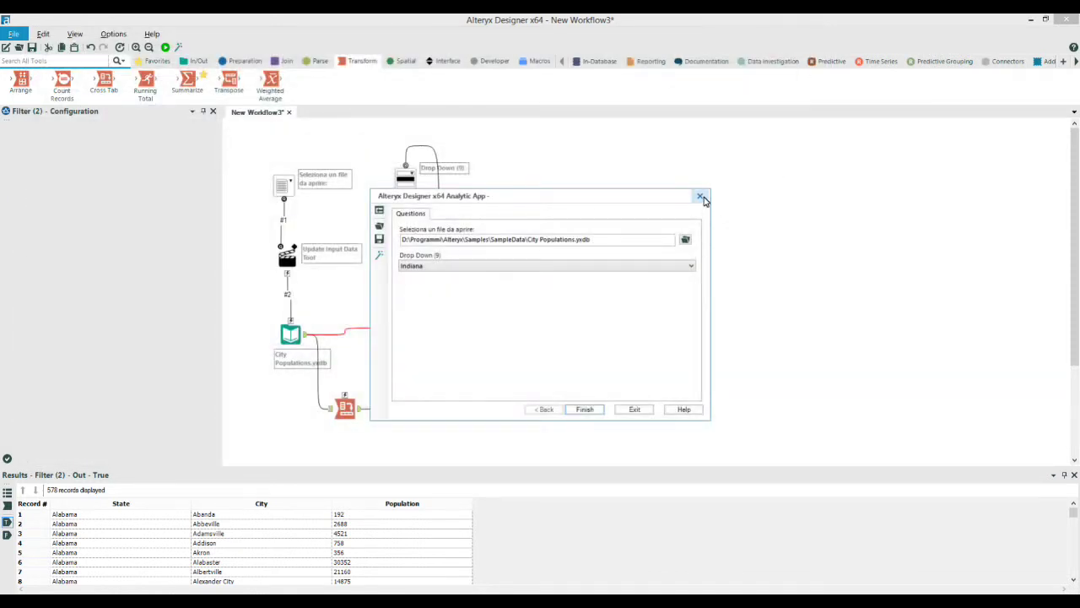
left_click(700, 196)
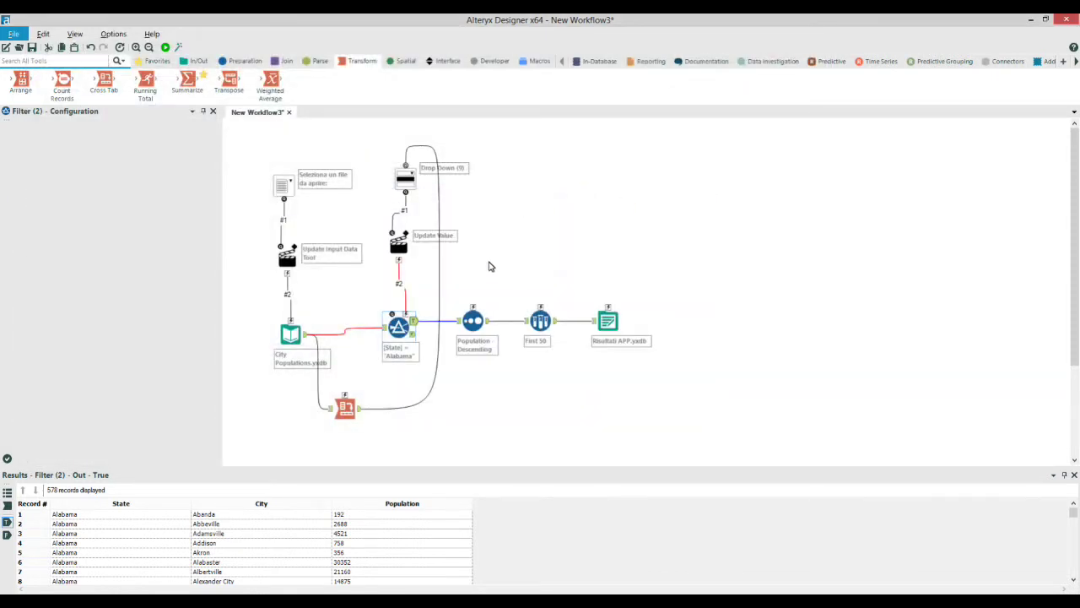
Shift the Sort, Sample and output tools to the right on the canvas, widening the gaps after Filter and Sort
left_click_drag(462, 274, 666, 374)
left_click_drag(615, 336, 655, 336)
left_click(571, 240)
left_click(515, 328)
left_click_drag(514, 327, 512, 329)
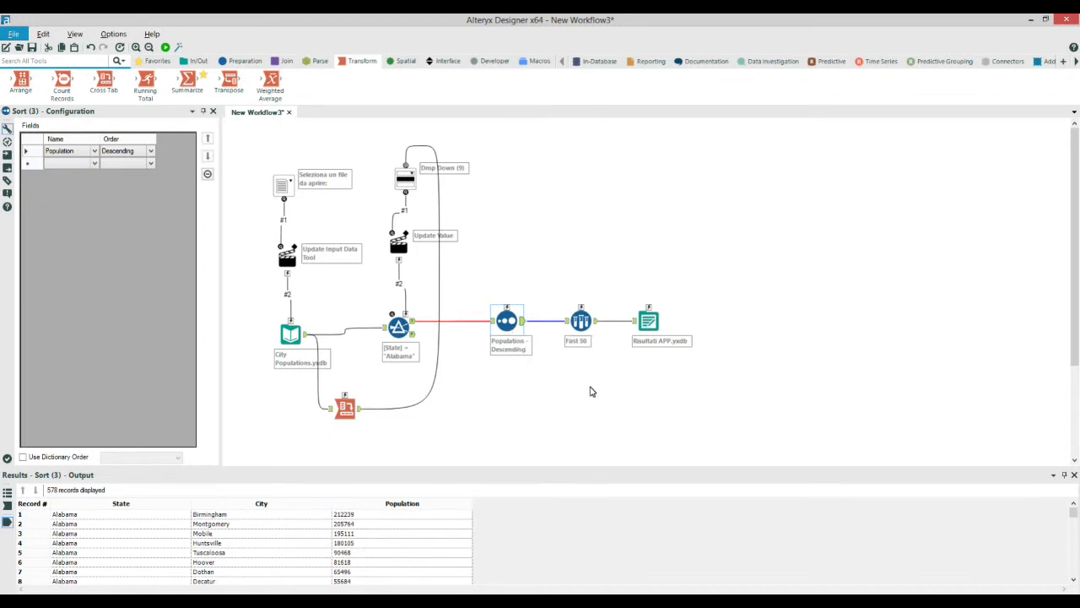
left_click_drag(559, 253, 673, 368)
left_click_drag(648, 323, 667, 324)
left_click(651, 395)
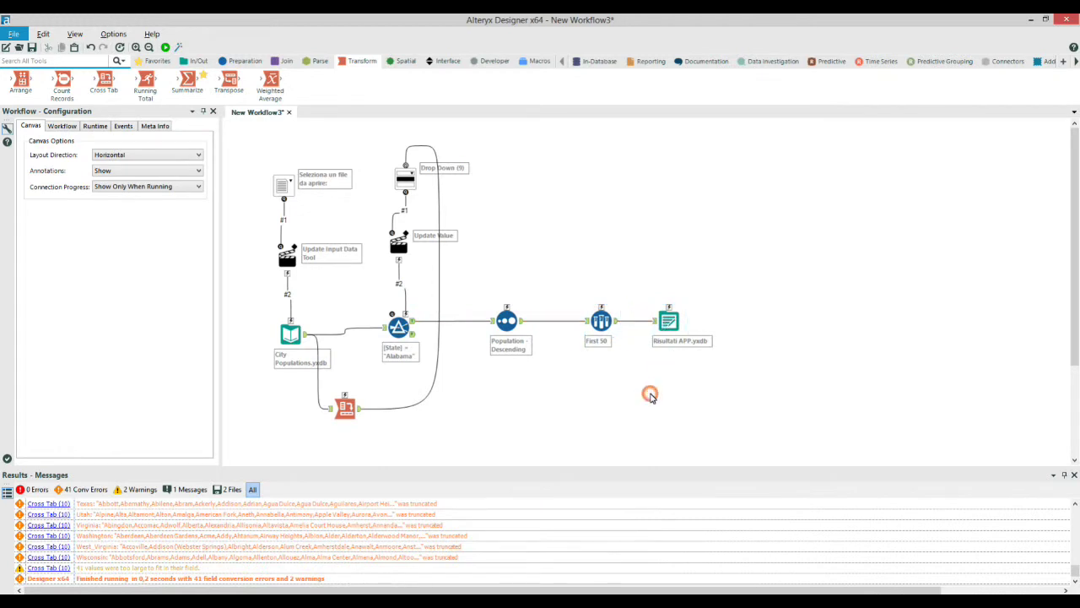
Add a Numeric Up Down tool above the Sample tool with the question "Seleziona quanti risultati vuoi vedere"
left_click(599, 324)
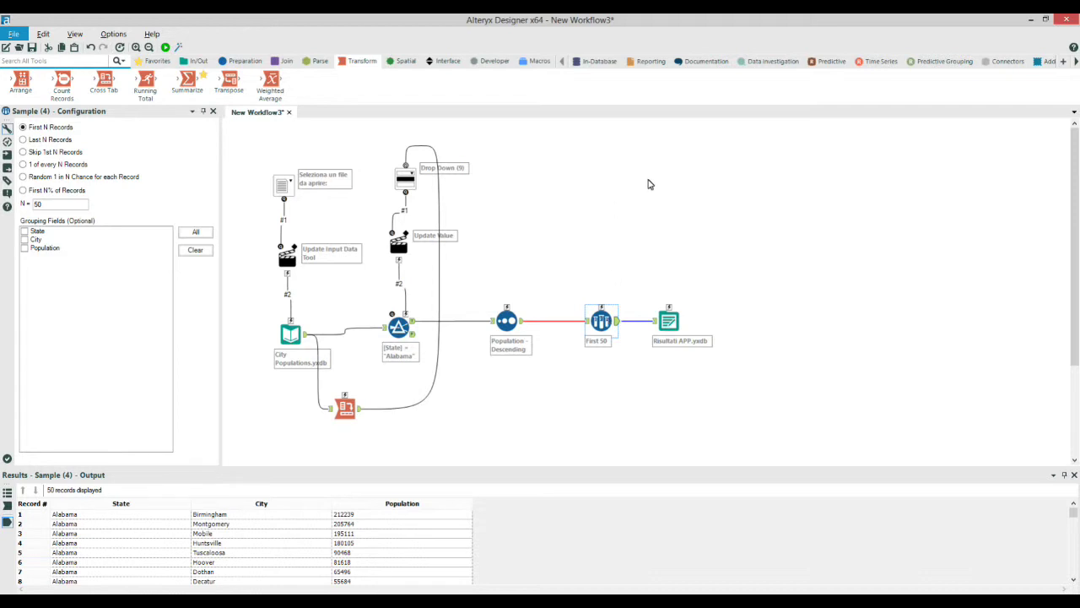
left_click(452, 61)
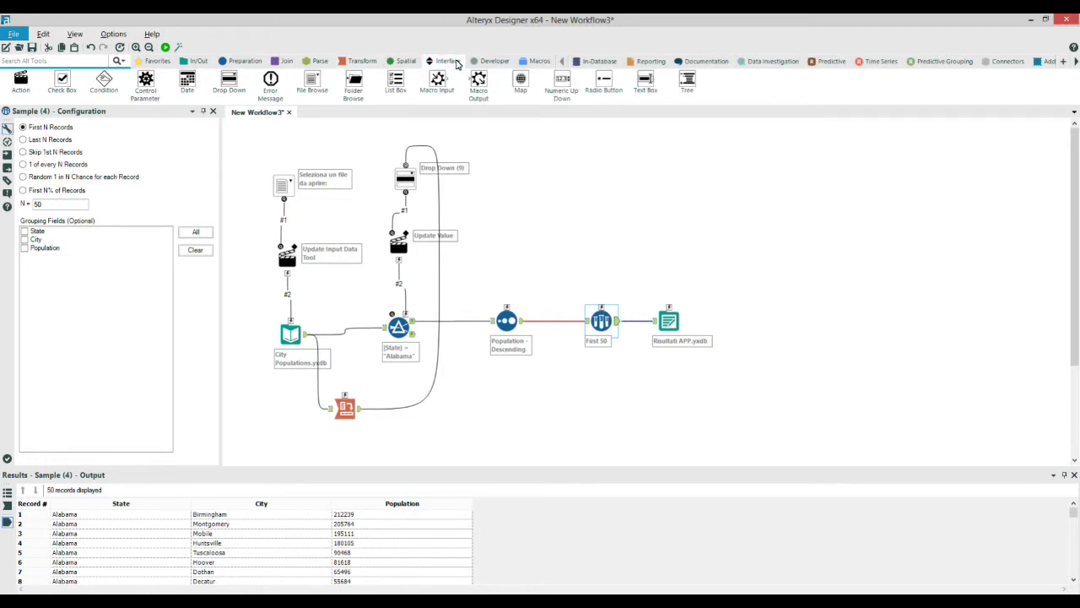
left_click_drag(565, 80, 593, 173)
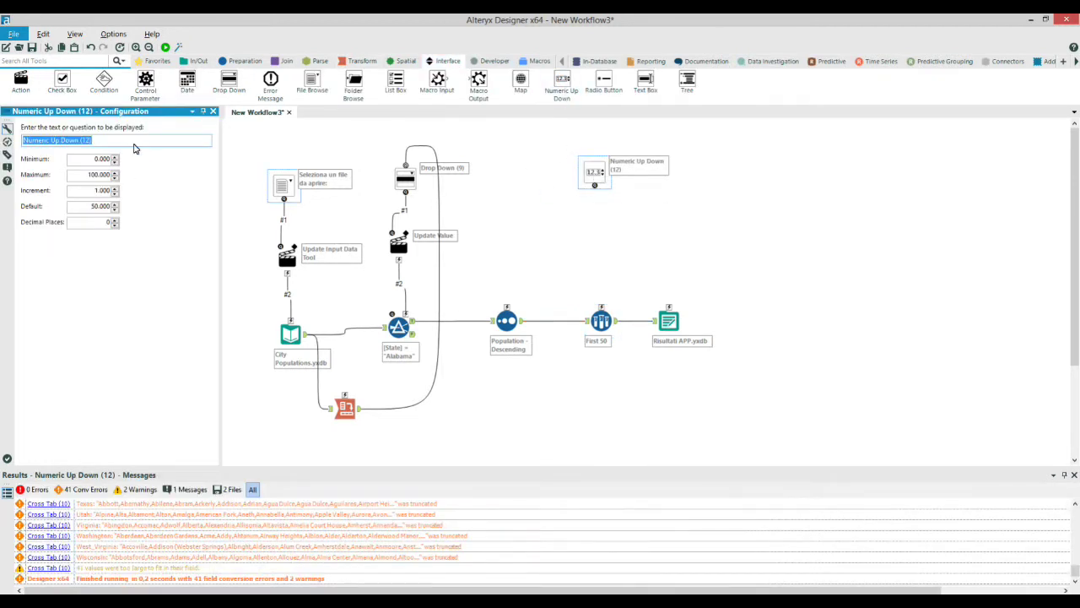
left_click(128, 141)
type("Se")
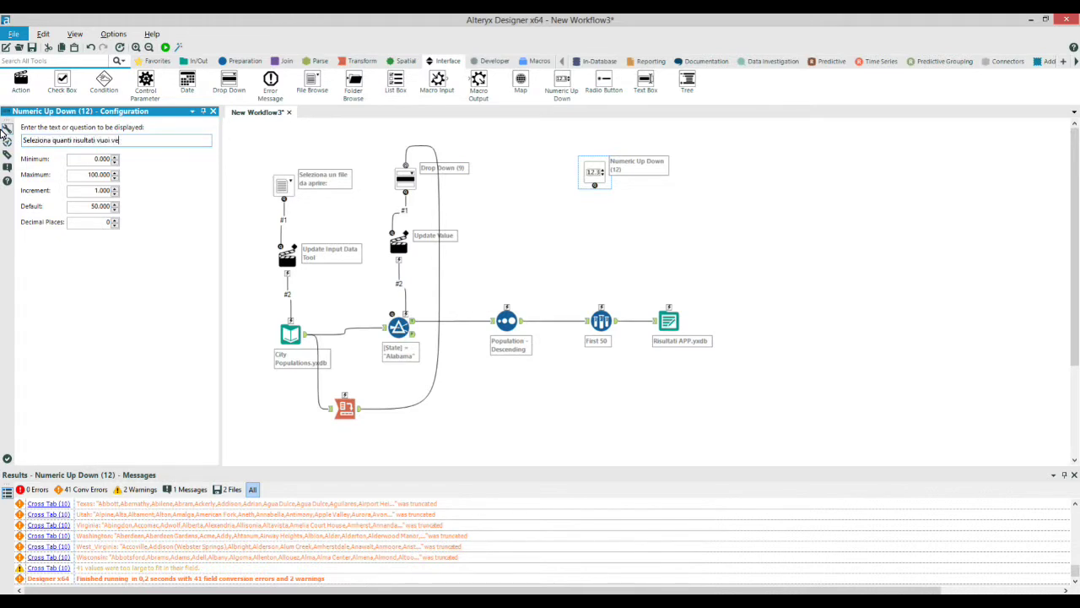
Set the Numeric Up Down minimum to 0, the maximum to 50 and the default to 15
double_click(85, 159)
type("0")
double_click(87, 174)
type("50")
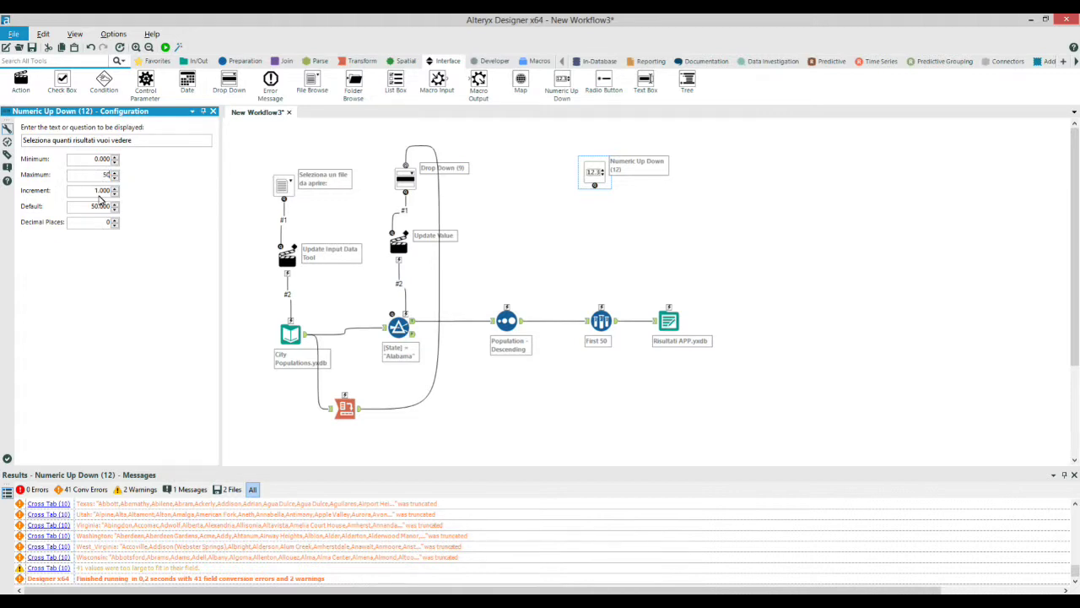
left_click_drag(86, 206, 114, 212)
type("15")
Connect the Numeric Up Down to the Sample tool and set its action to replace the string "50" in the N value
left_click_drag(595, 186, 606, 311)
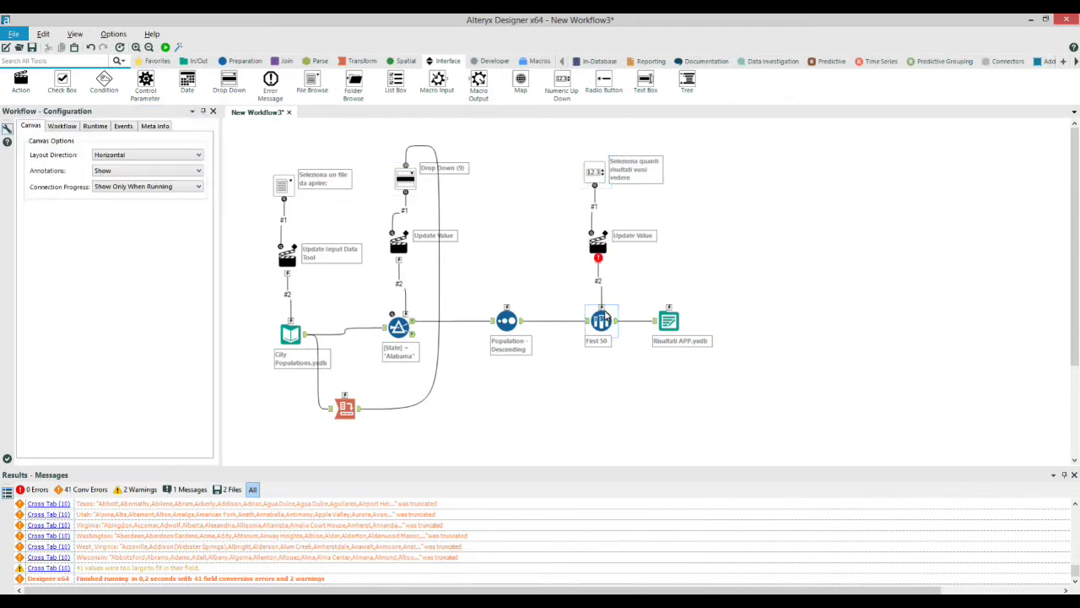
left_click(598, 248)
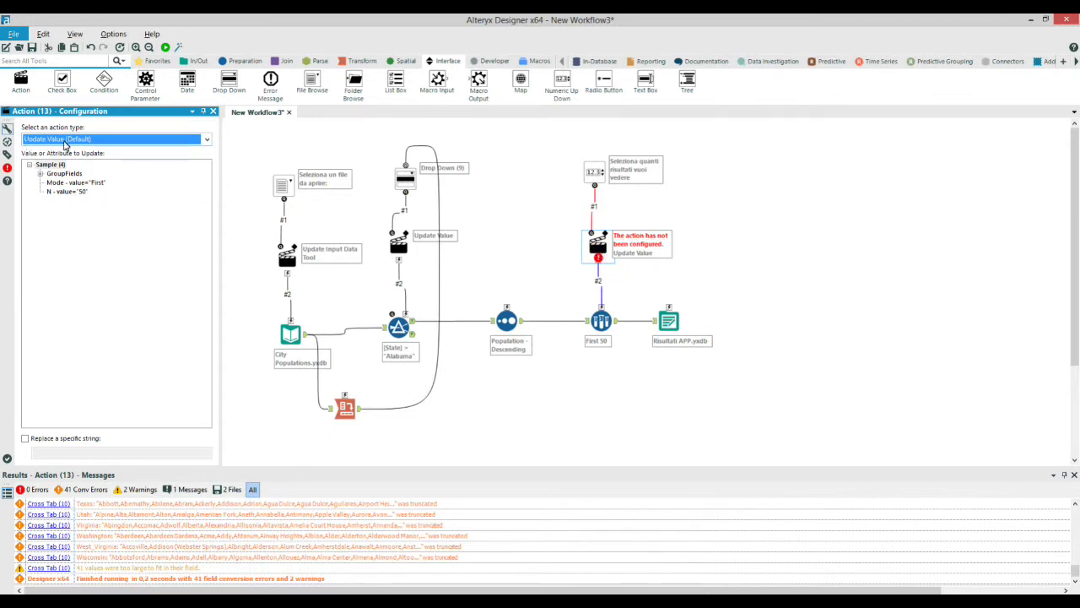
left_click(72, 193)
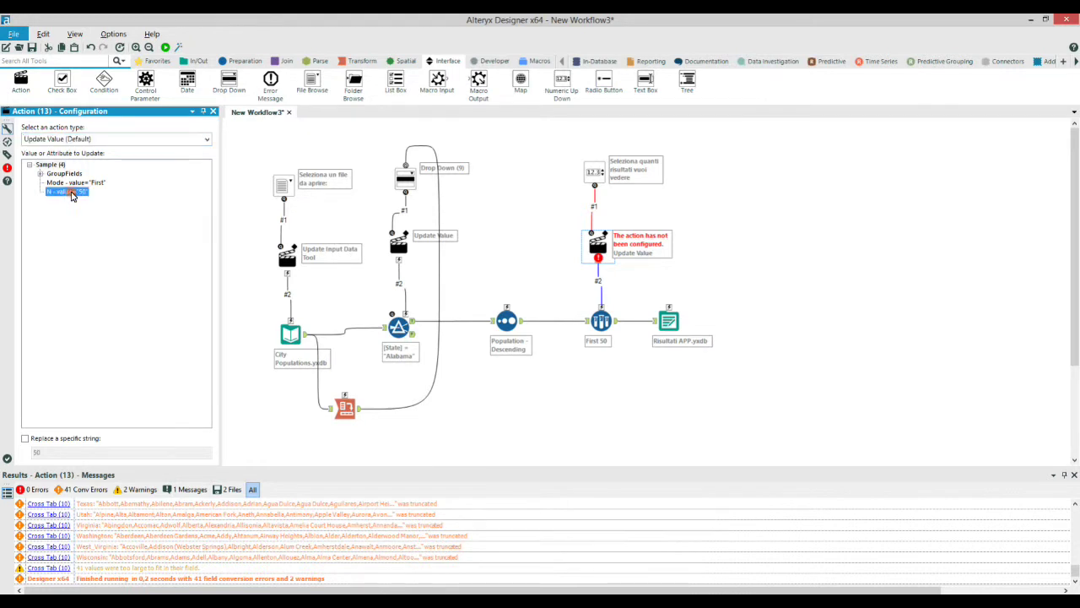
left_click(26, 440)
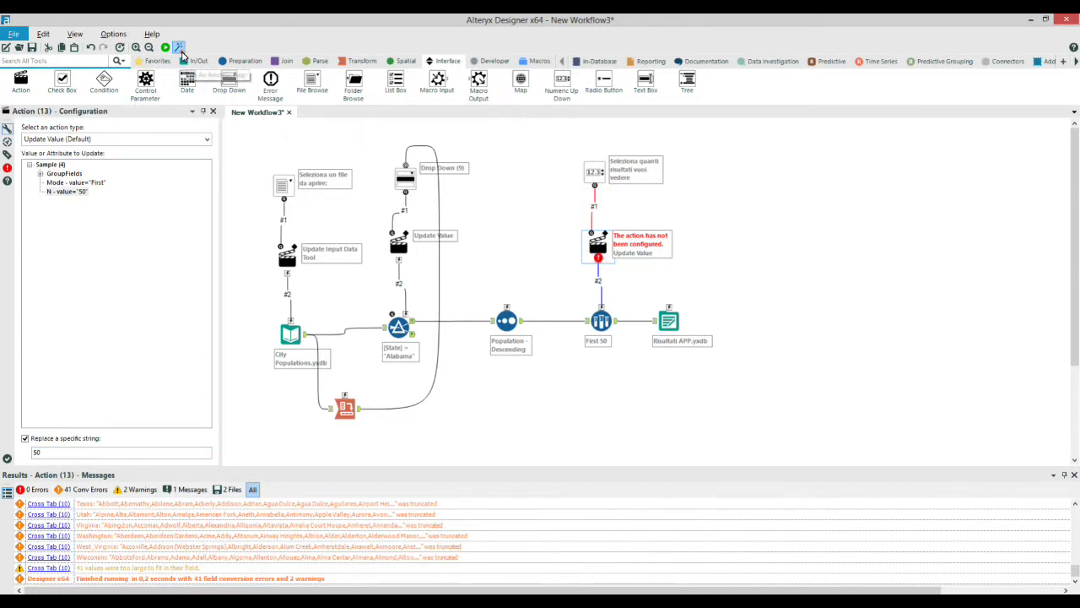
Launch the workflow as an analytic app and choose City Populations.yxdb as the file to open
left_click(178, 46)
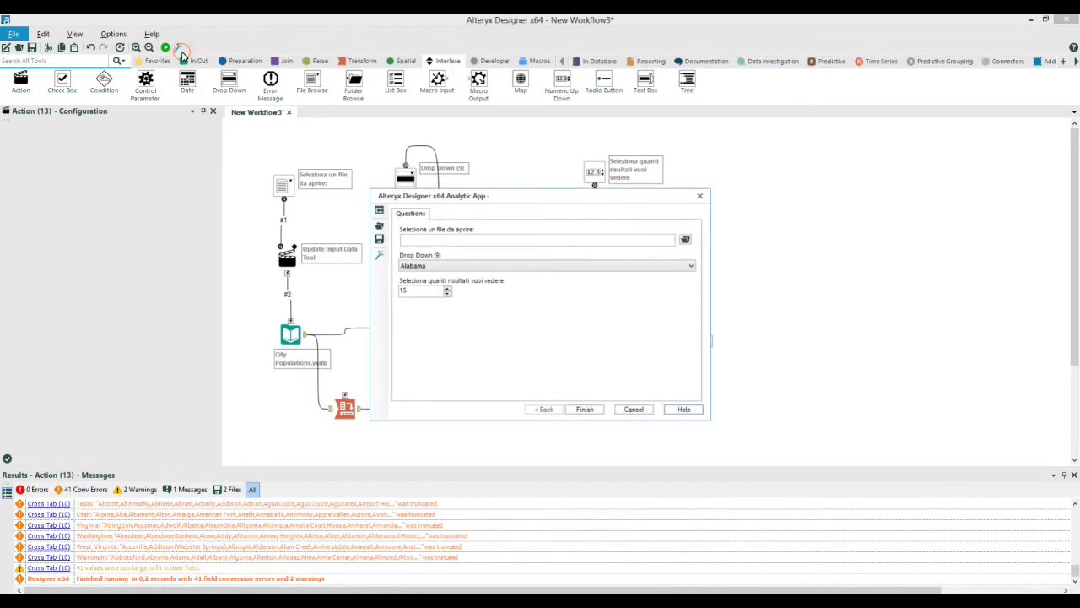
left_click(685, 239)
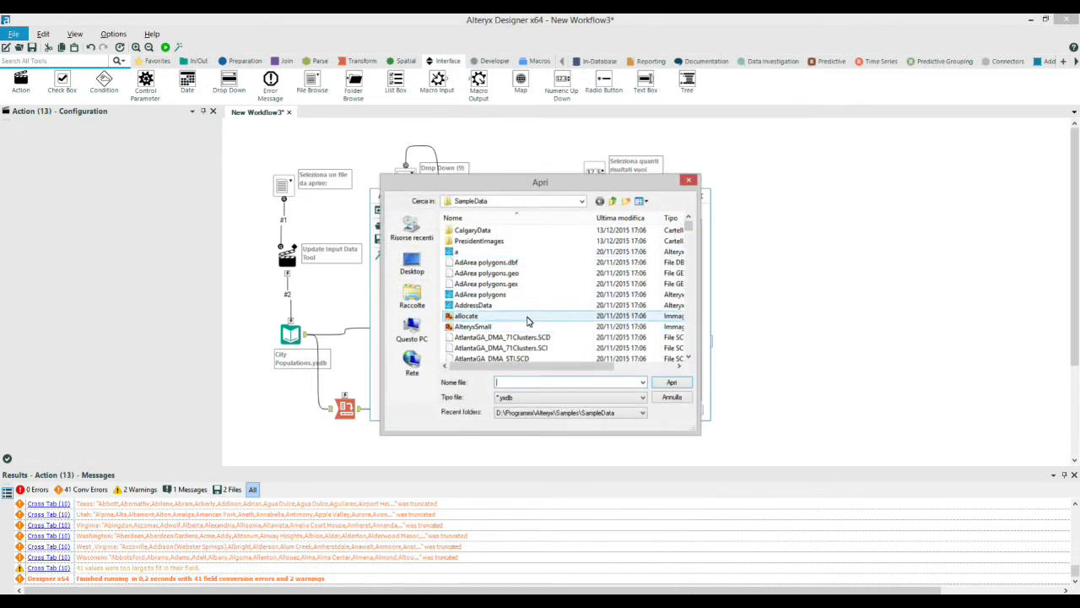
type("cit")
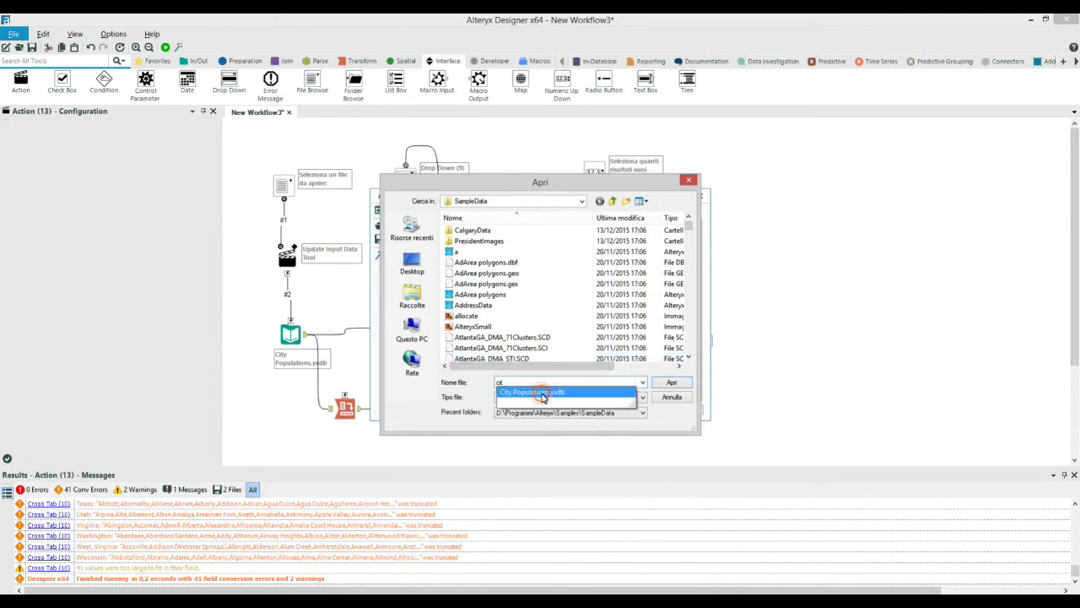
left_click(540, 393)
left_click(671, 382)
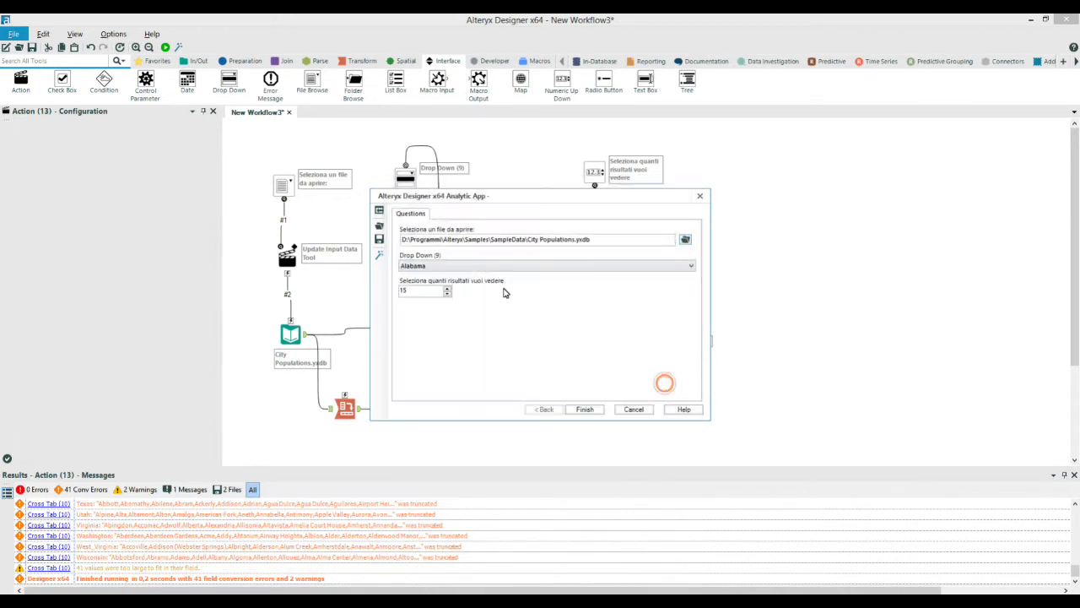
Select Colorado as the state, set the number of results to 3 and run the app
left_click(486, 271)
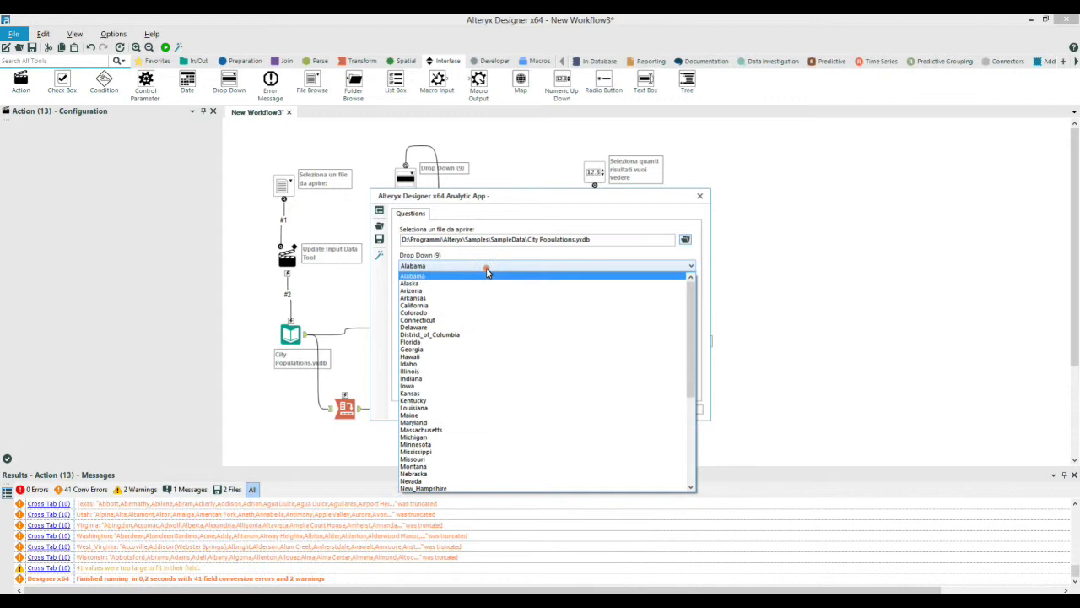
left_click(432, 315)
double_click(436, 290)
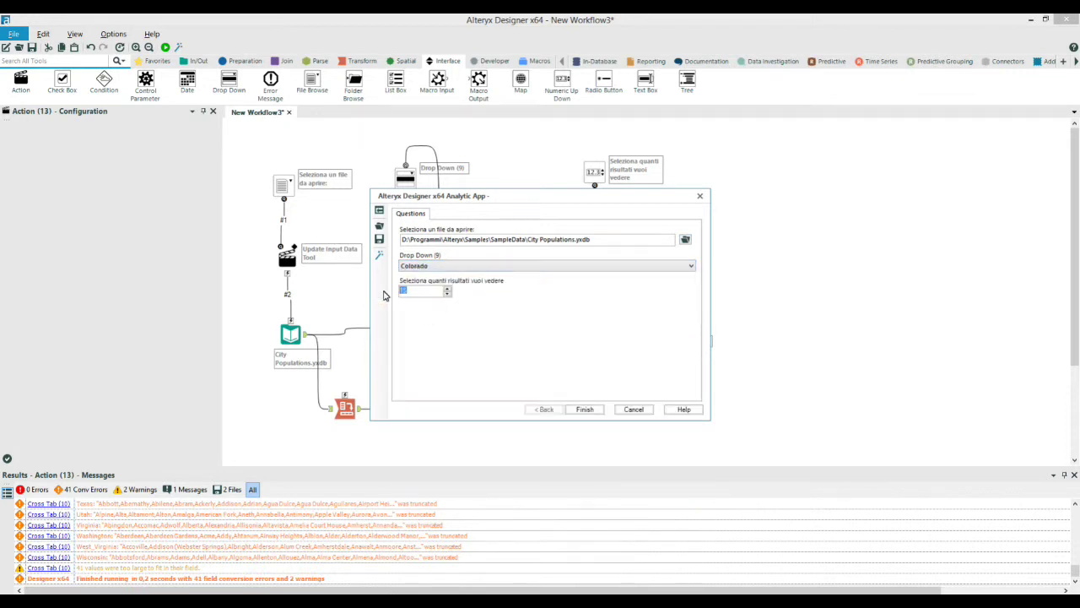
type("3")
left_click(581, 409)
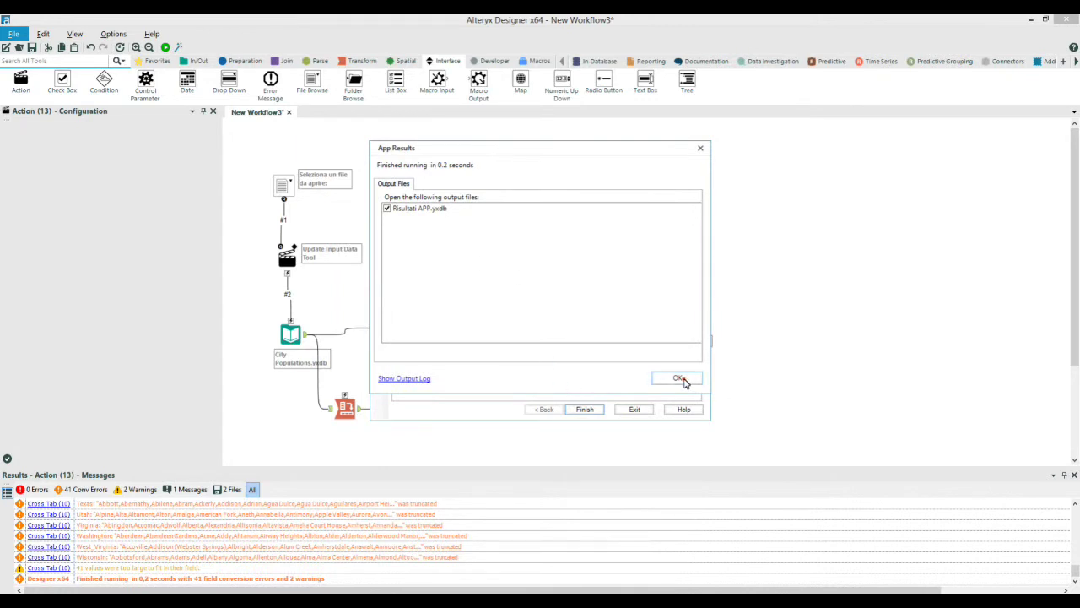
Open the Risultati APP.yxdb output to check the records, and close the app and the results window
left_click(680, 379)
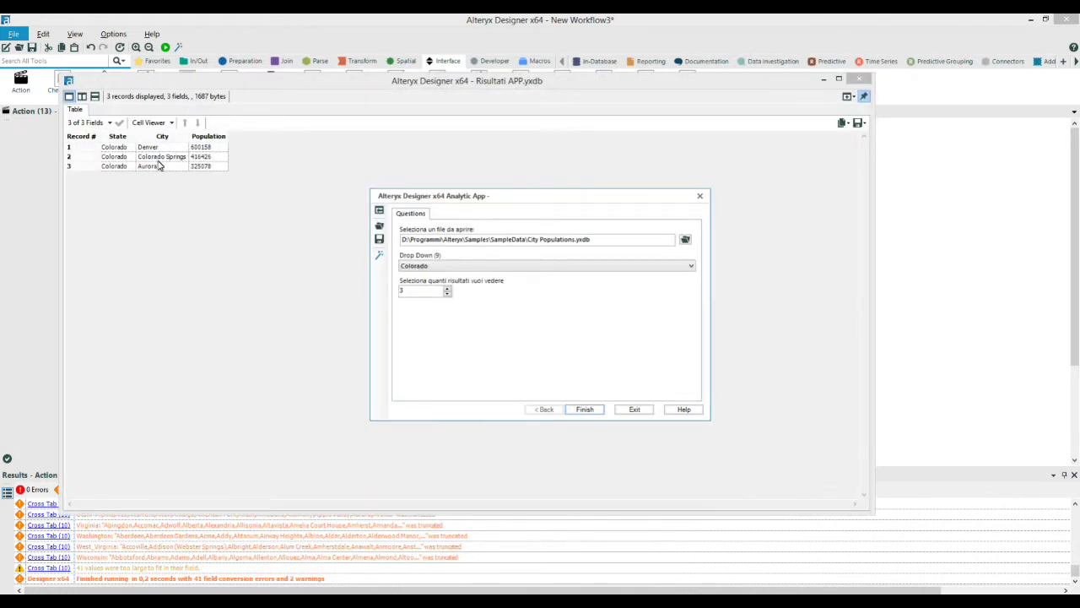
left_click(700, 195)
left_click(864, 81)
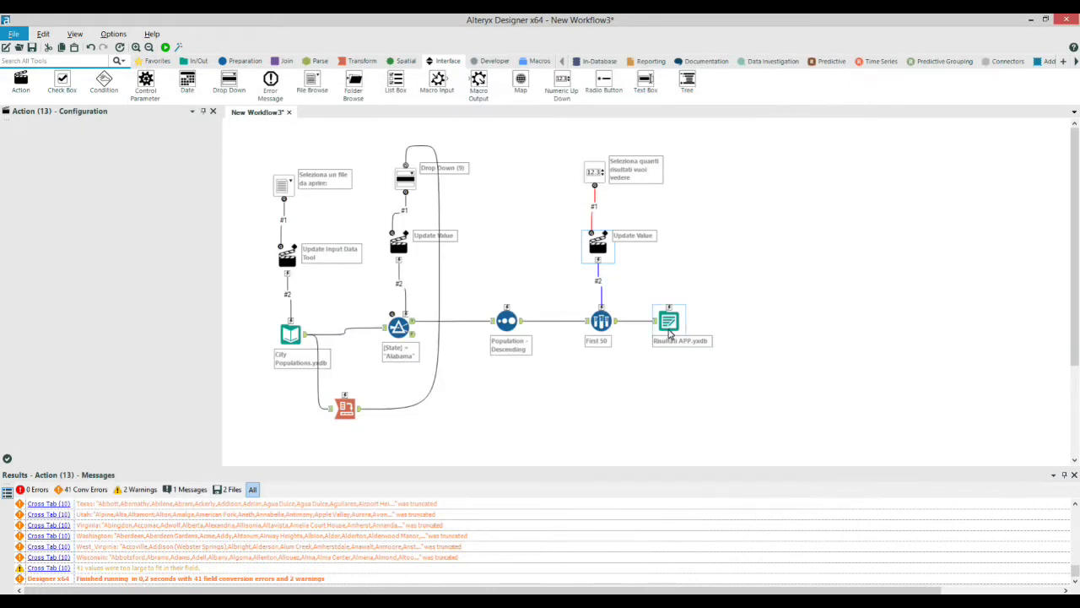
Shift the Output Data tool right, add a File Browse tool above it and connect the two
left_click(708, 328)
left_click_drag(710, 332, 725, 332)
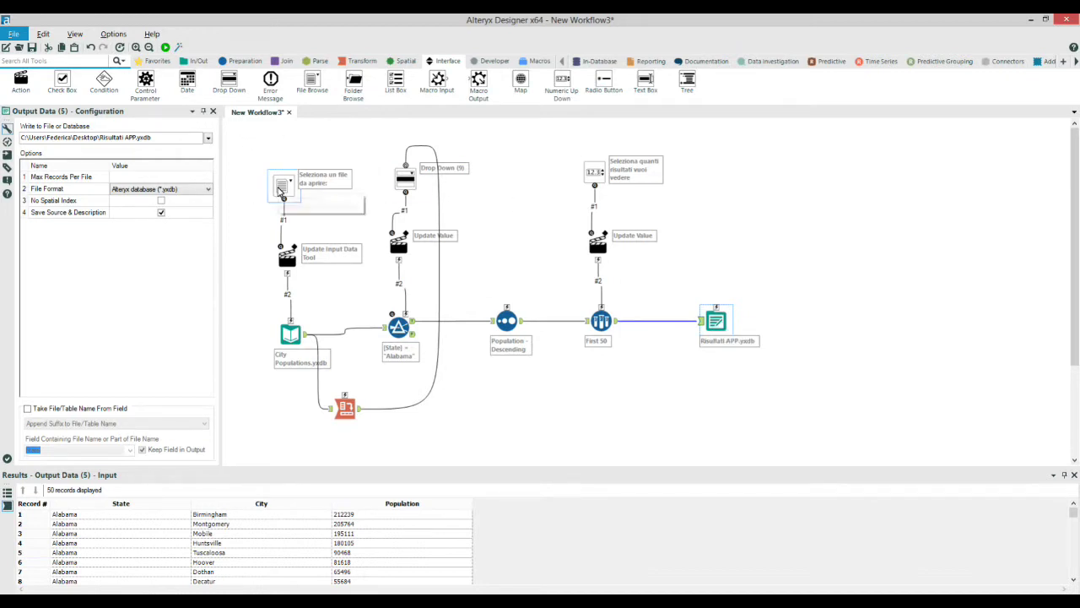
left_click(304, 83)
left_click_drag(758, 179, 717, 309)
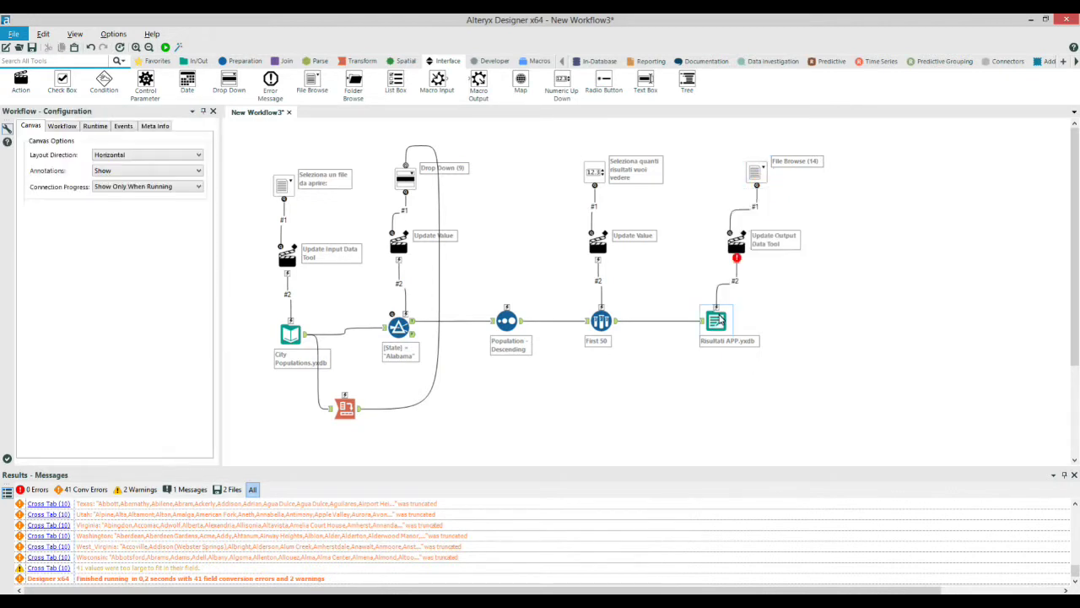
Put the new File Browse tool in Save As Dialog mode with the question "Dove vuoi salvare il file?"
left_click(736, 244)
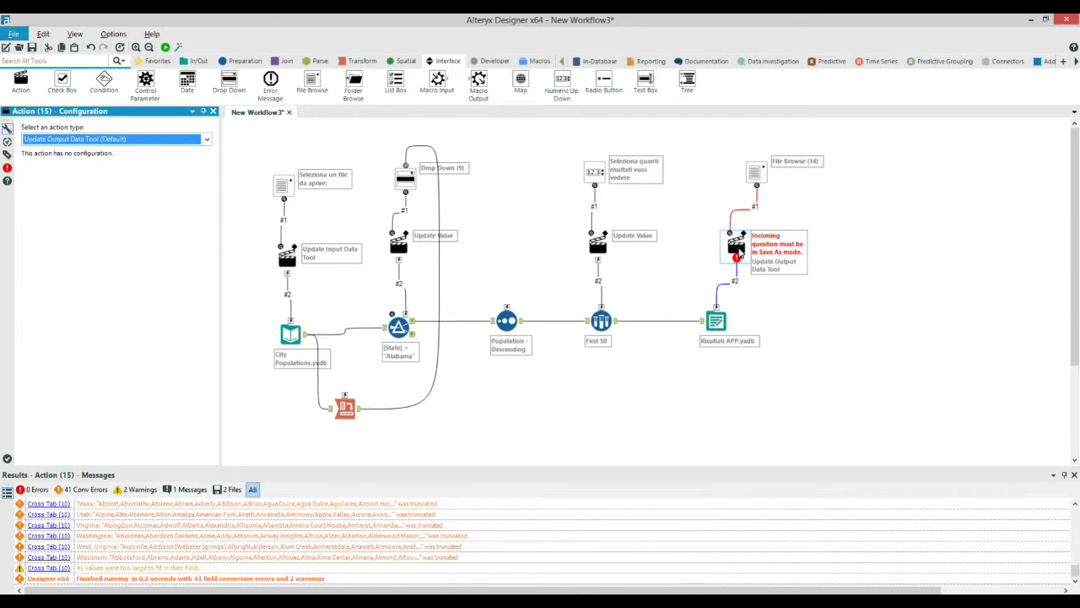
left_click(740, 249)
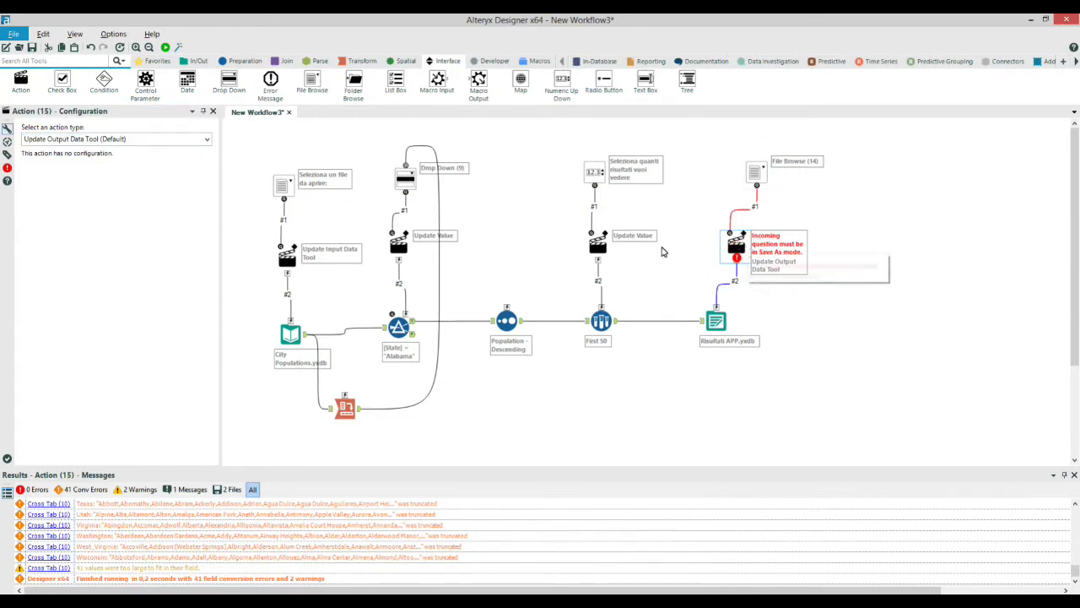
left_click(755, 173)
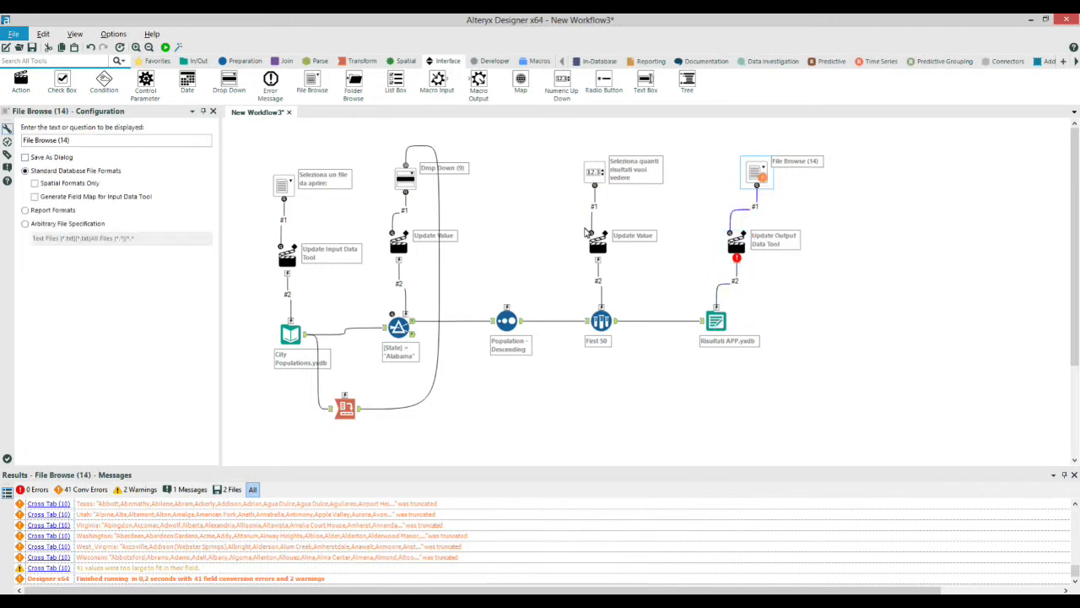
left_click(26, 157)
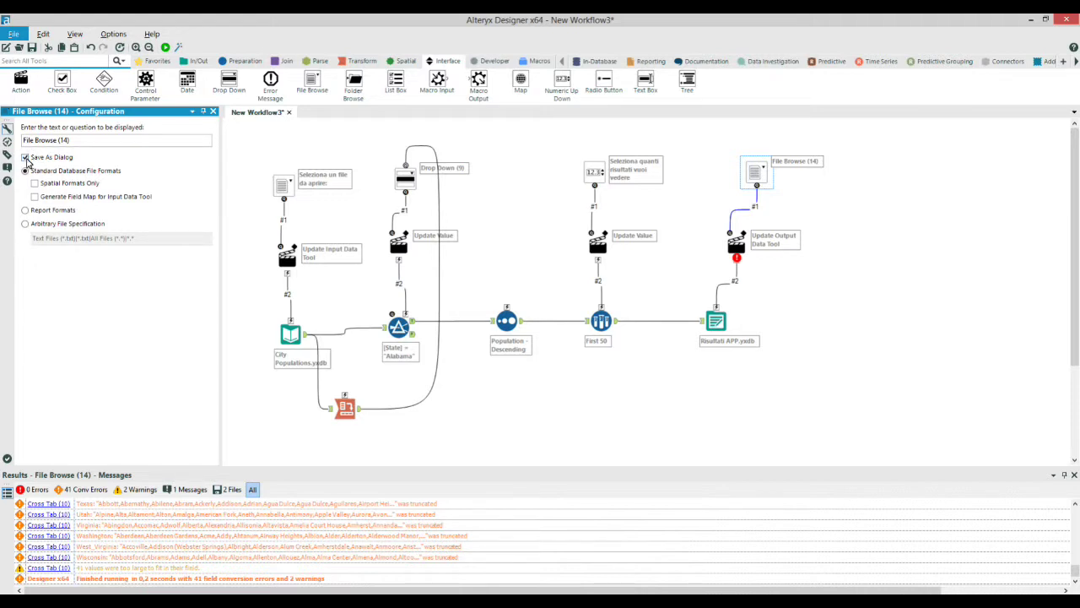
left_click_drag(102, 143, 20, 142)
type("Do")
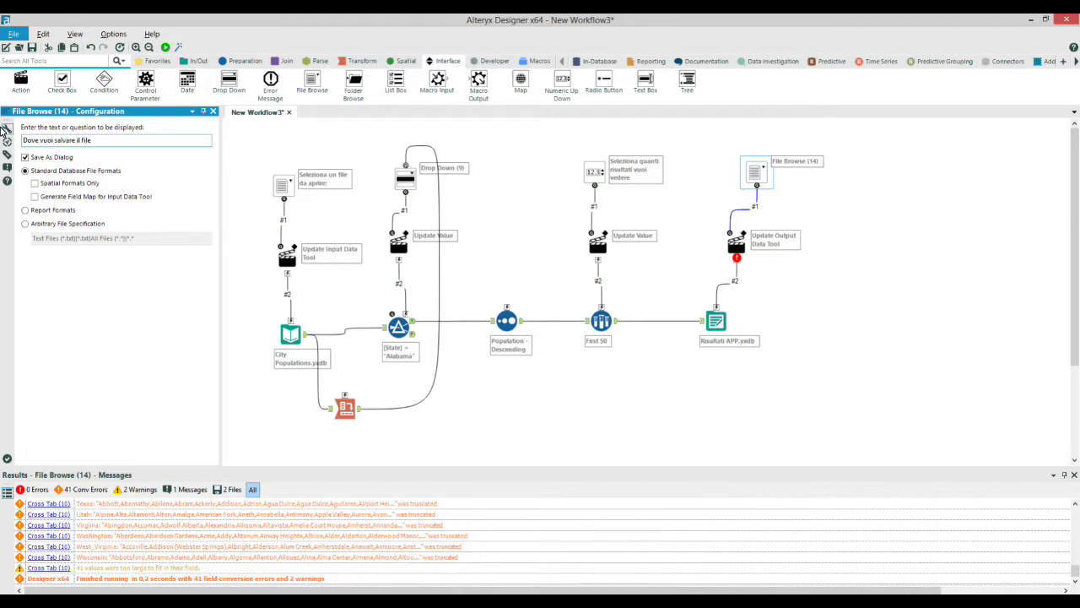
left_click(866, 310)
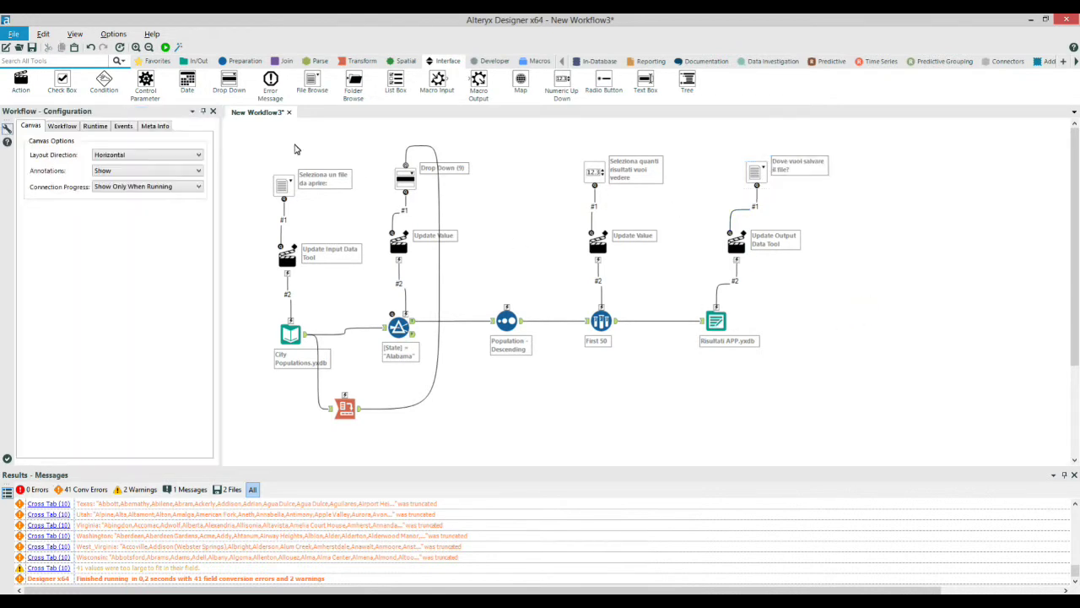
Launch the app again with City Populations.yxdb as input, Georgia as the state and 7 results
left_click(178, 47)
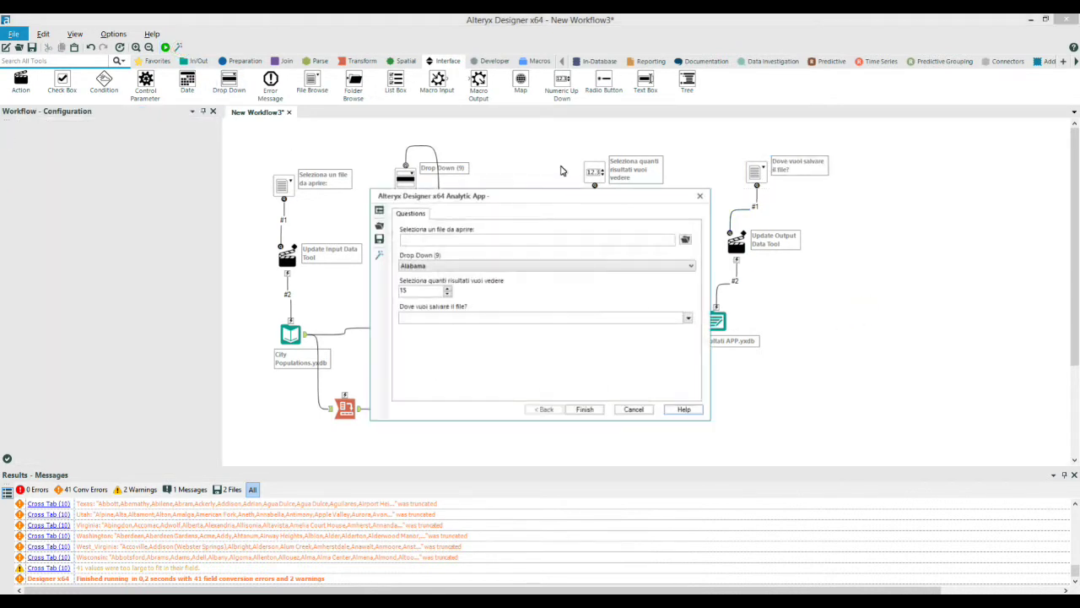
left_click(685, 239)
type("ci")
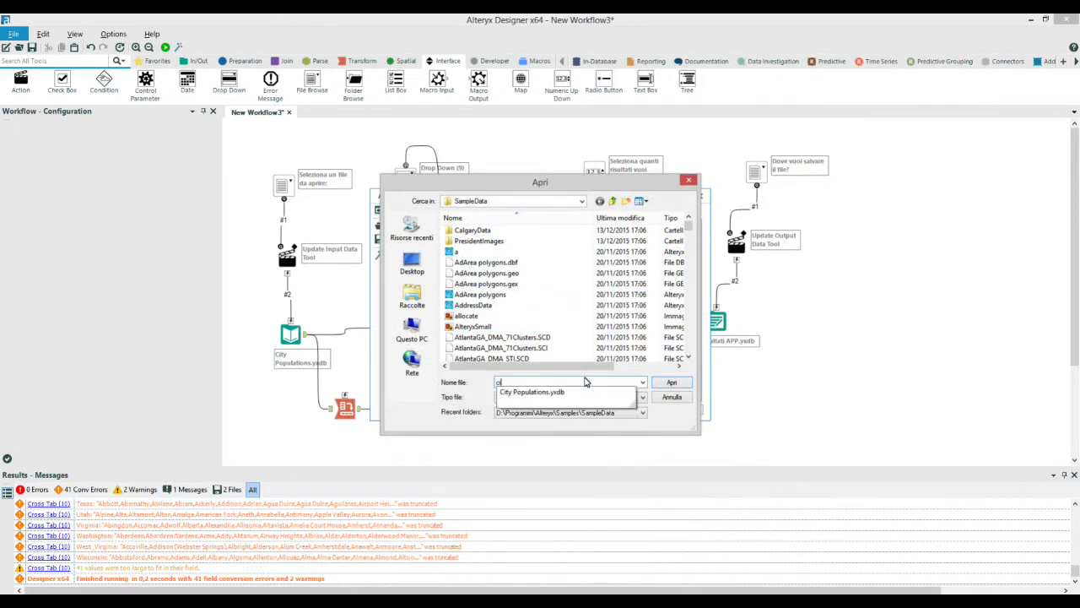
type("t")
left_click(541, 392)
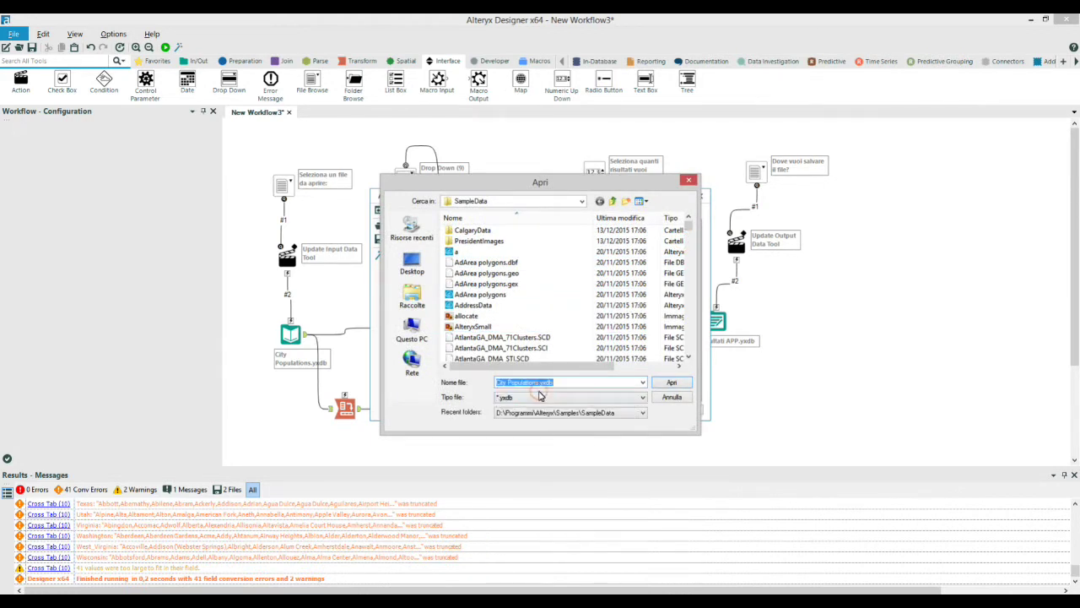
left_click(671, 382)
left_click(449, 265)
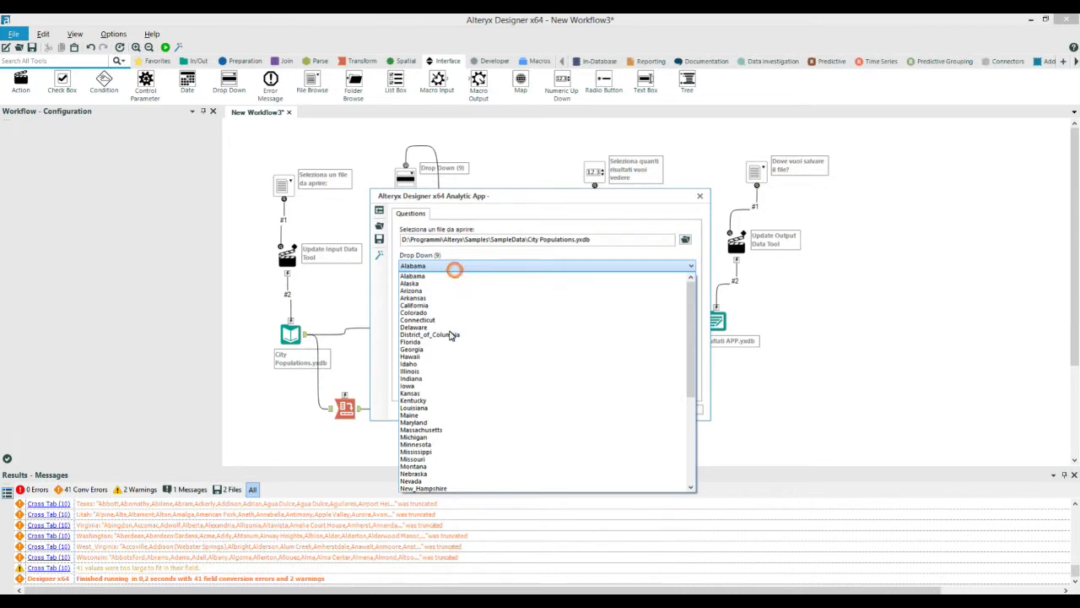
left_click(448, 349)
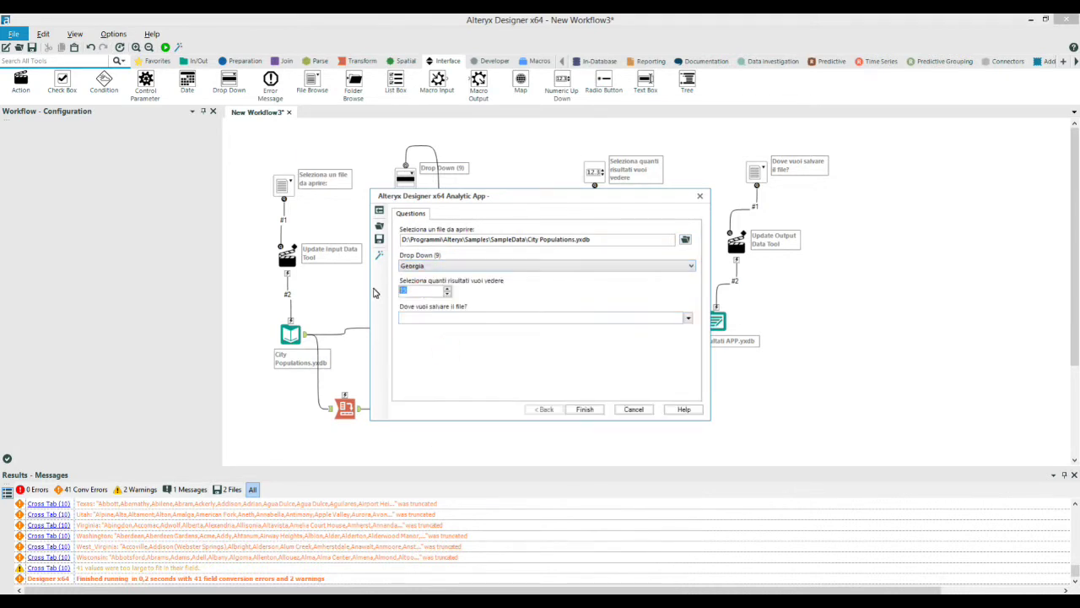
Set the app's output to a file named hhhhh.yxdb on the Desktop and run the app
left_click(688, 318)
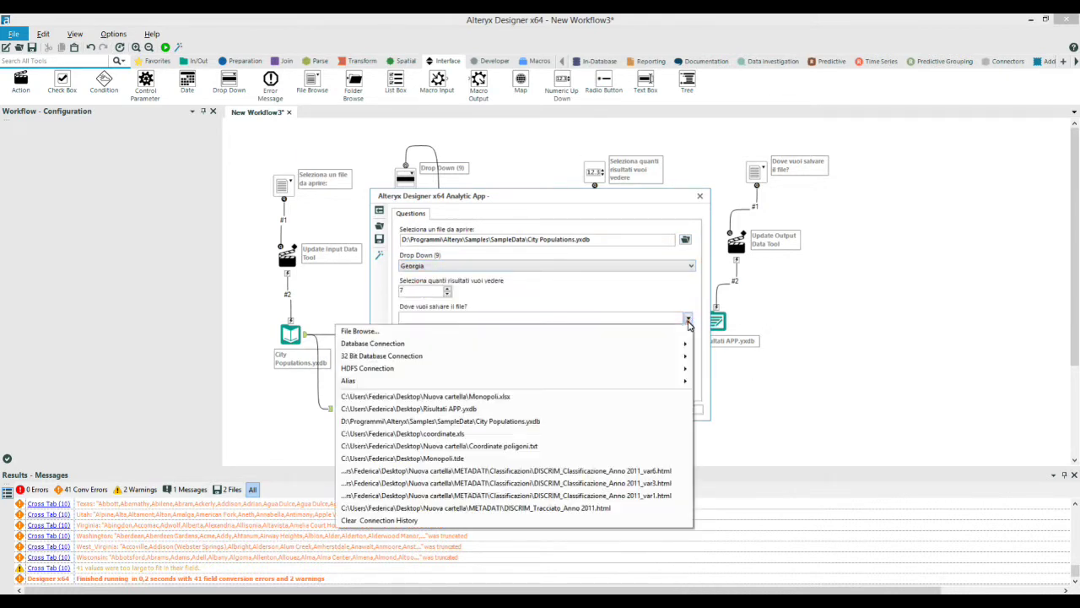
left_click(466, 334)
left_click(412, 263)
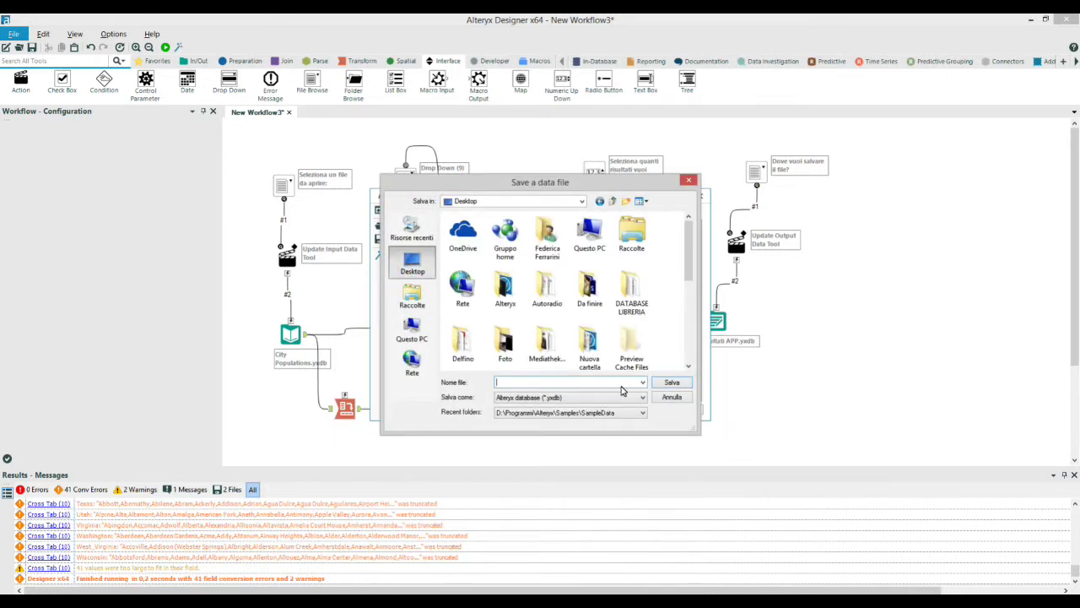
type("hhh")
left_click(657, 383)
left_click(599, 408)
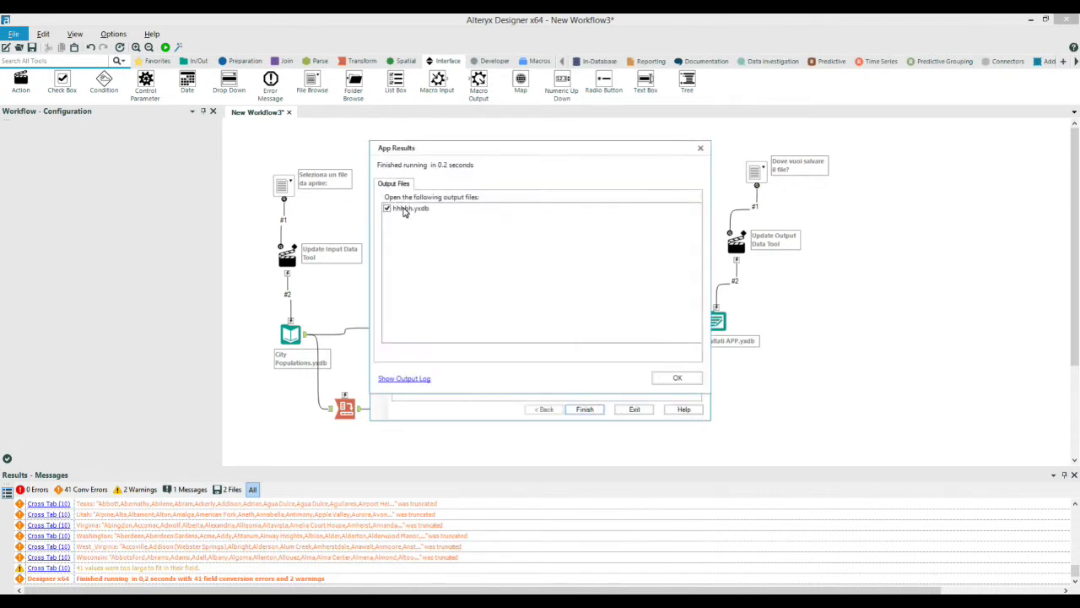
Review the output log and the records in hhhhh.yxdb, and close the app and the results window
left_click(415, 379)
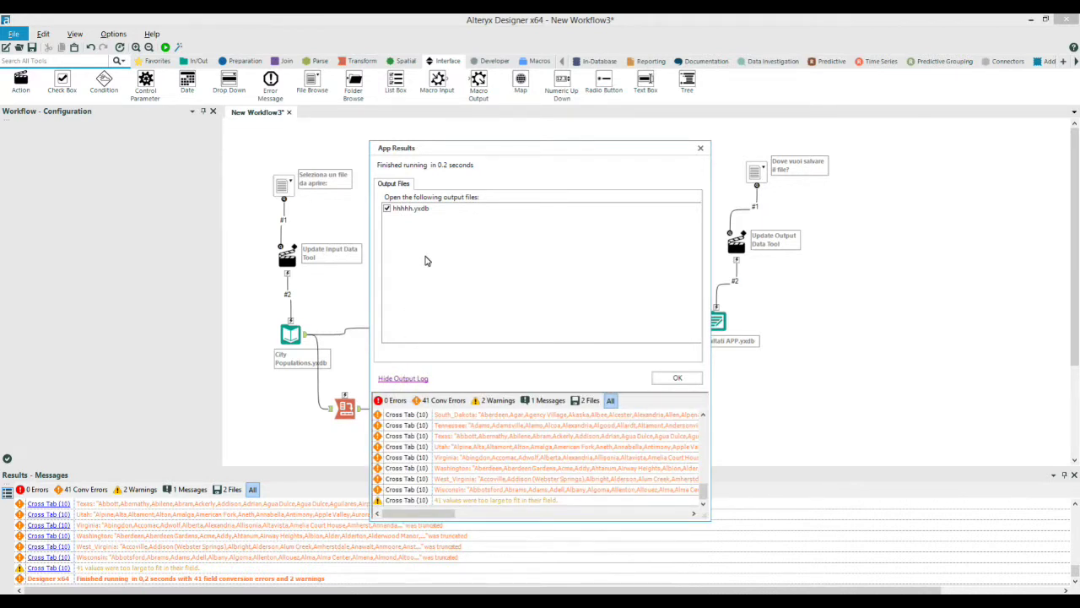
left_click(406, 379)
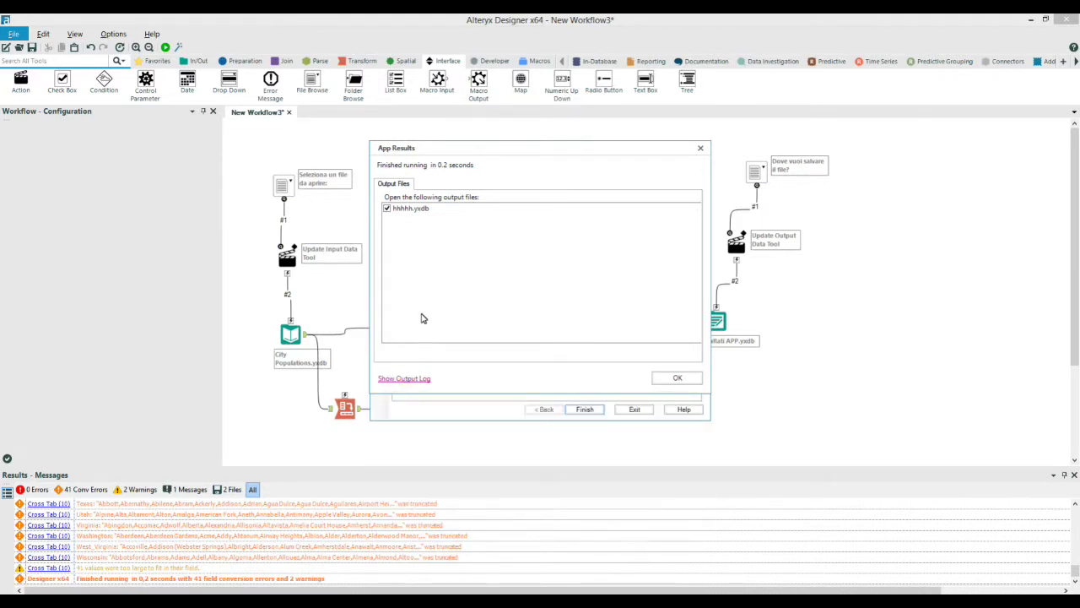
left_click(676, 377)
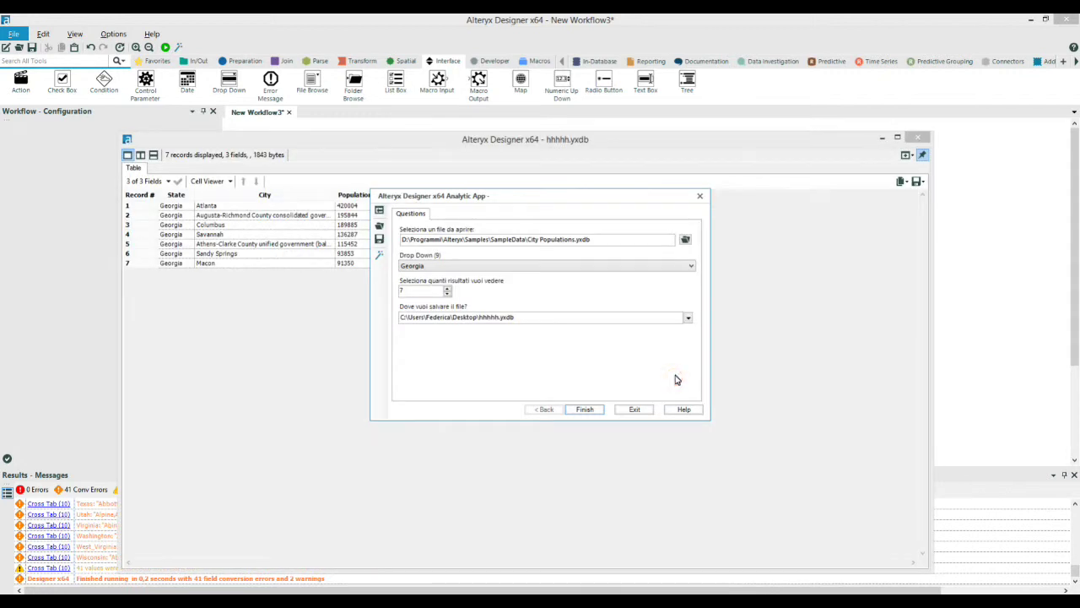
left_click_drag(478, 200, 572, 218)
left_click(738, 422)
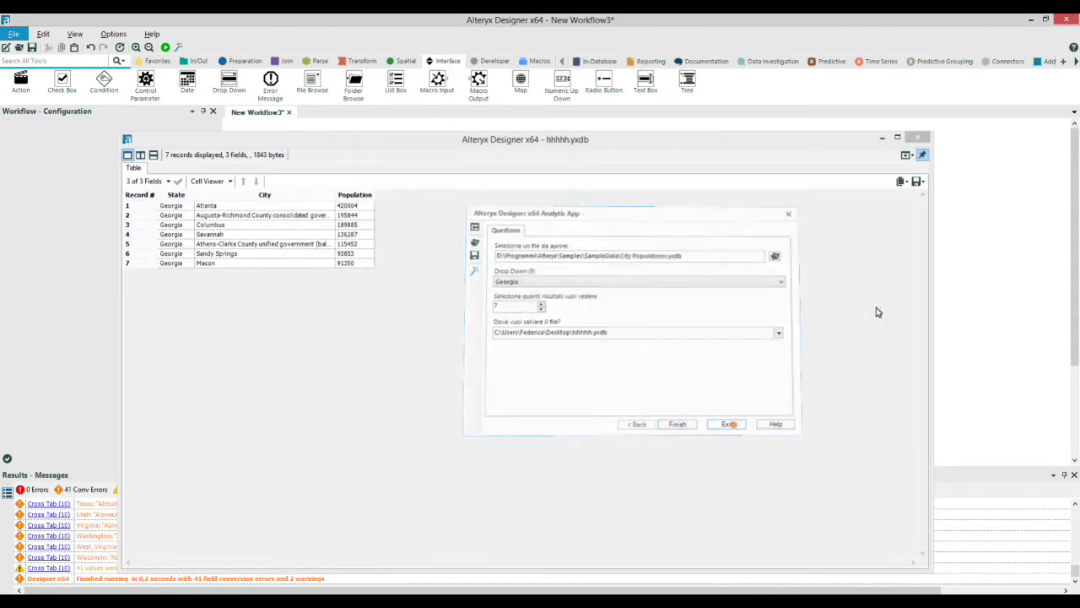
left_click(919, 141)
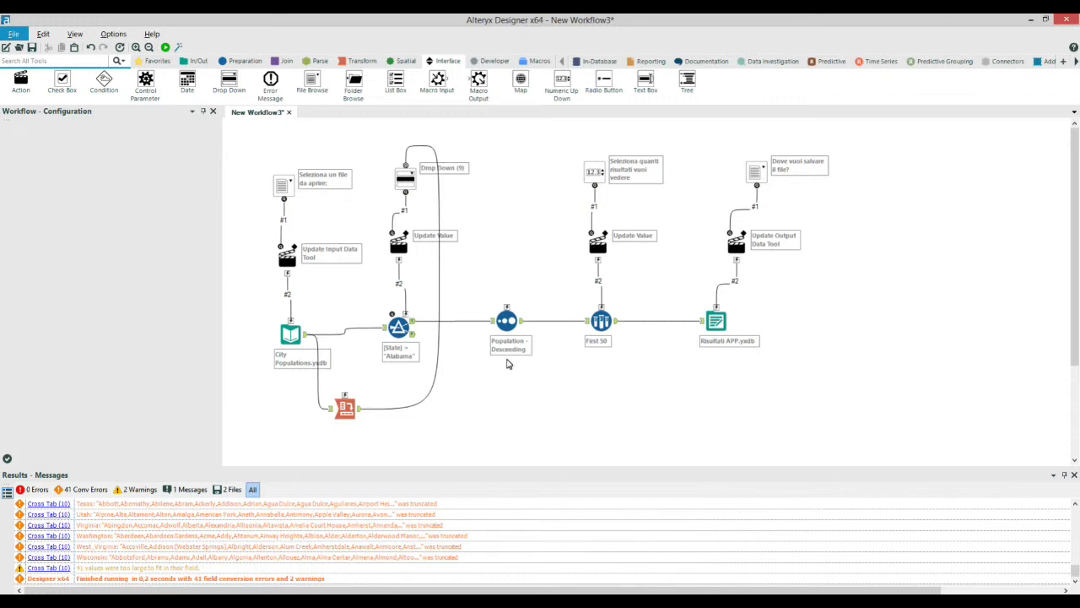
Add a Drop Down above the Sort tool asking "Come vuoi ordinare i dati?", with manually set values Crescente and Decrescente
left_click(510, 321)
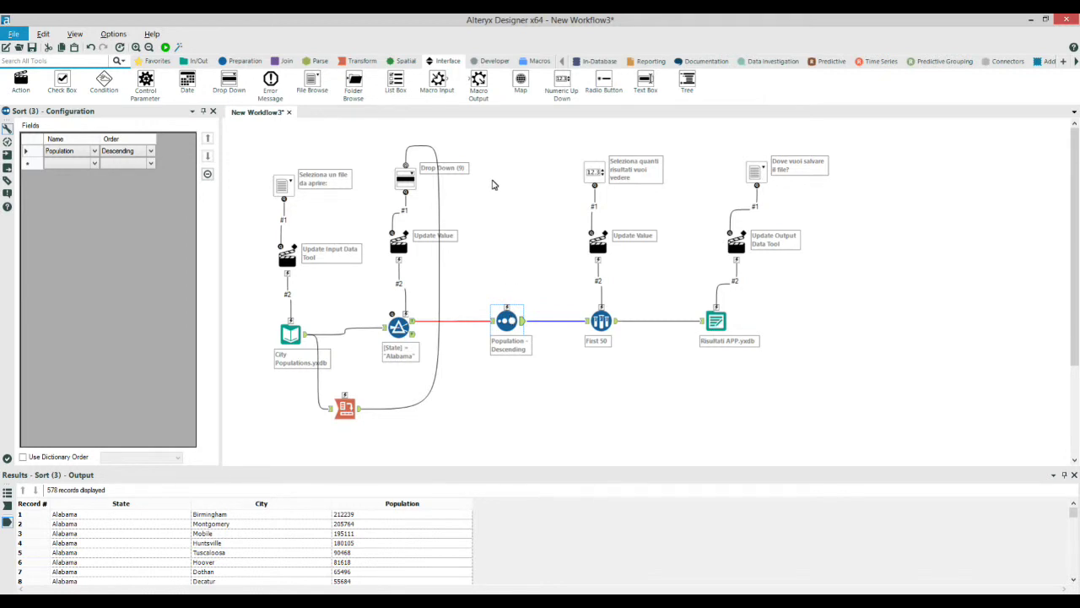
left_click(513, 278)
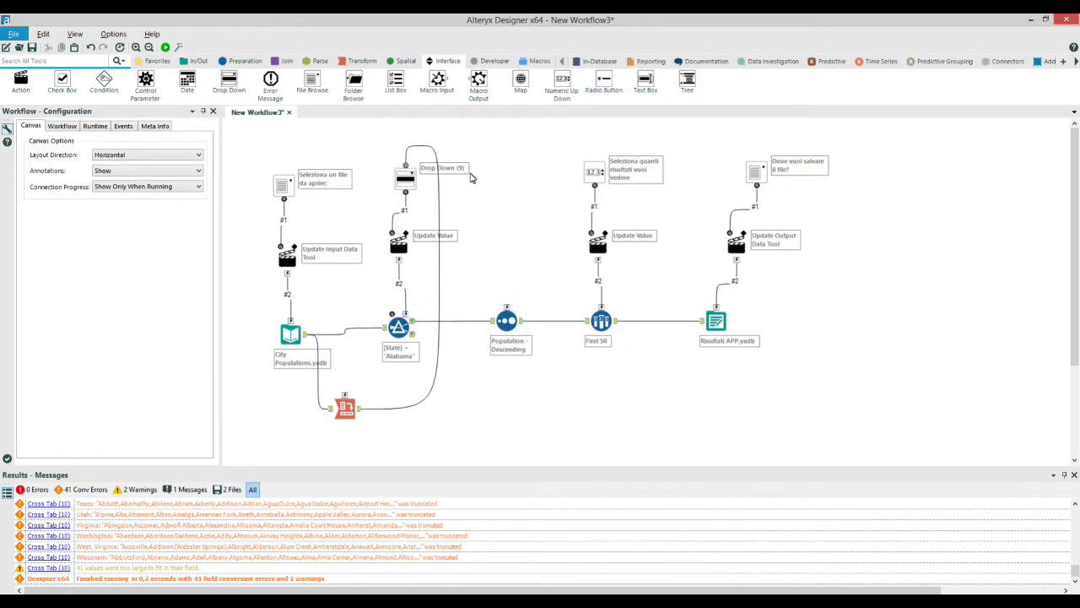
left_click_drag(228, 84, 523, 205)
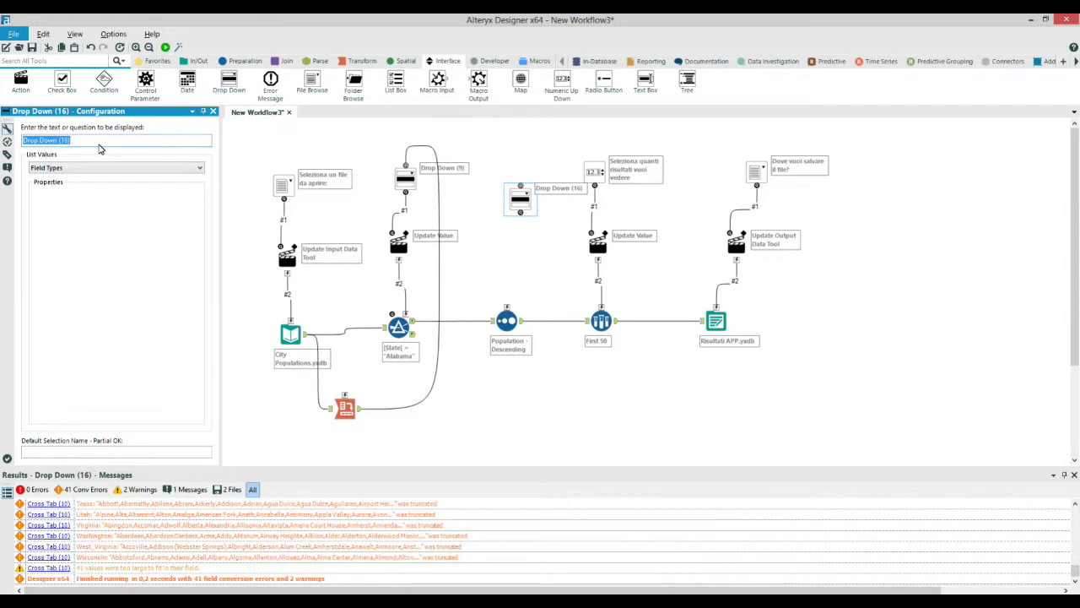
type("C")
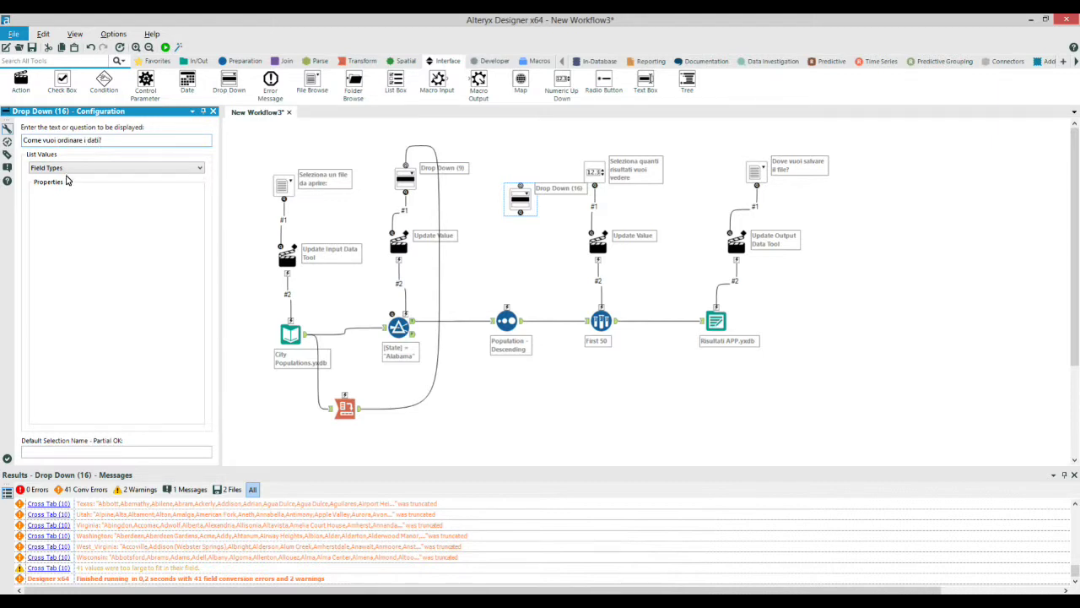
left_click(68, 169)
left_click(74, 200)
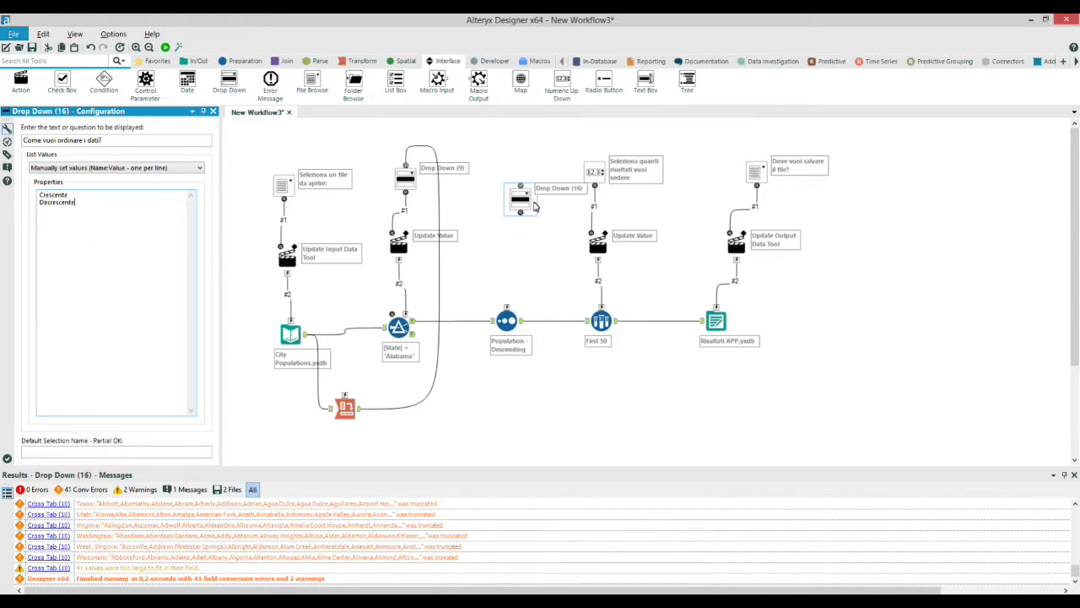
left_click_drag(520, 212, 504, 317)
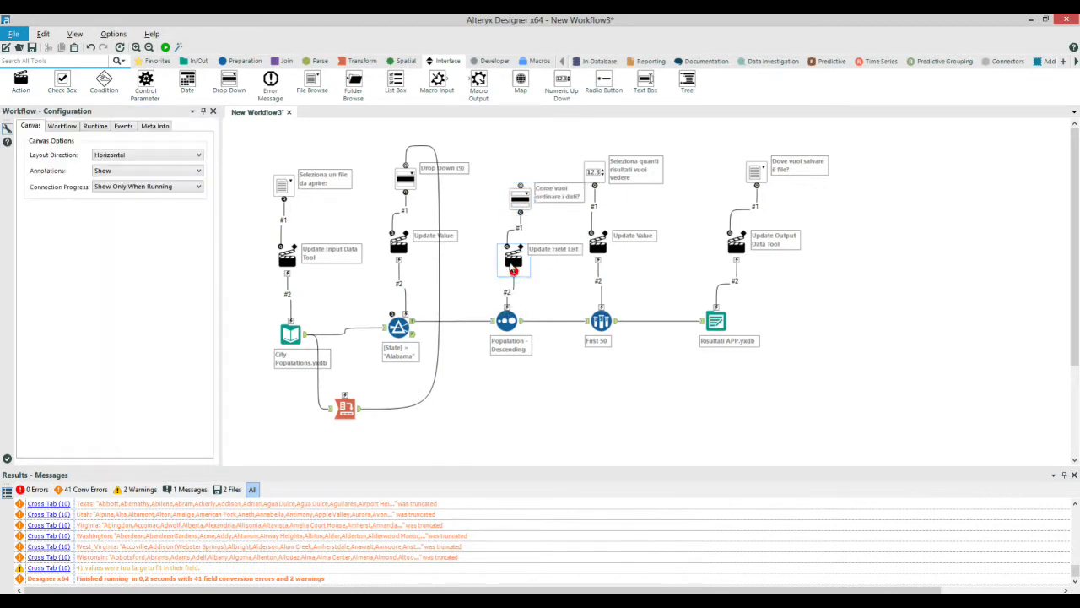
left_click(512, 262)
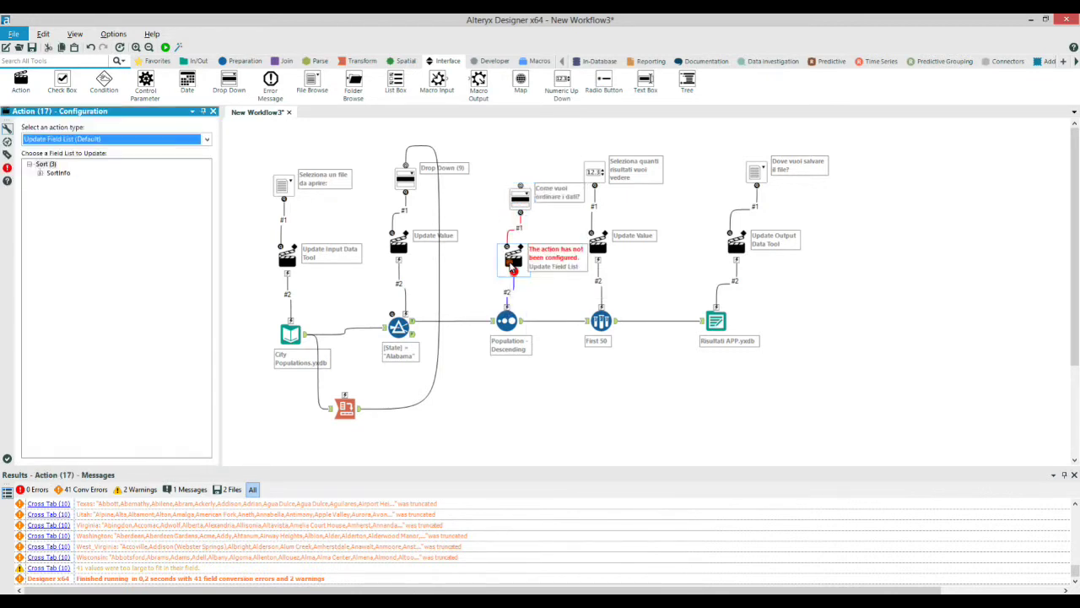
left_click(40, 172)
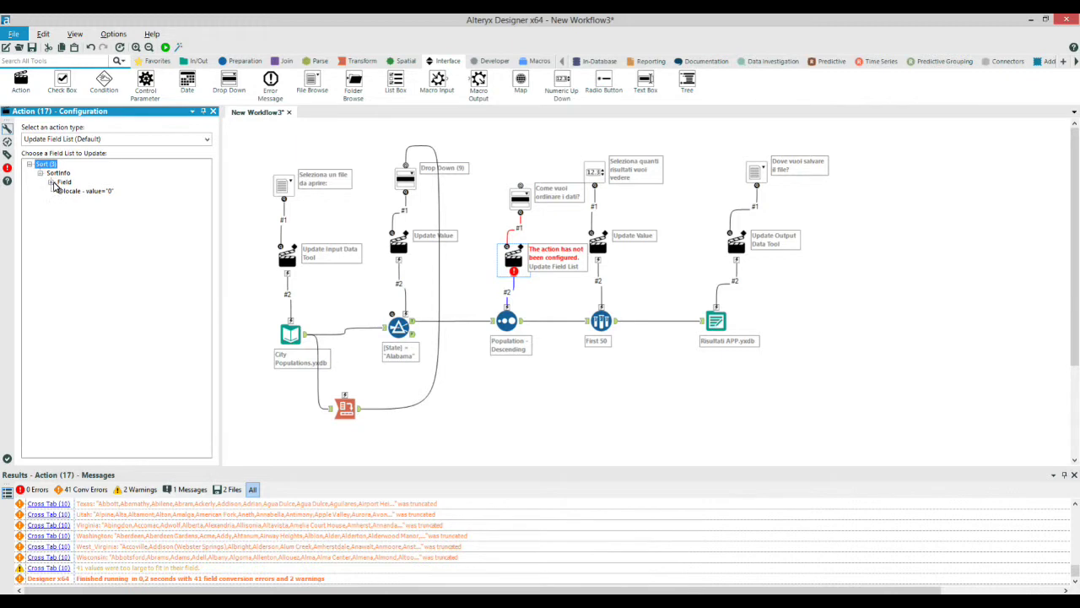
left_click(53, 182)
left_click(123, 201)
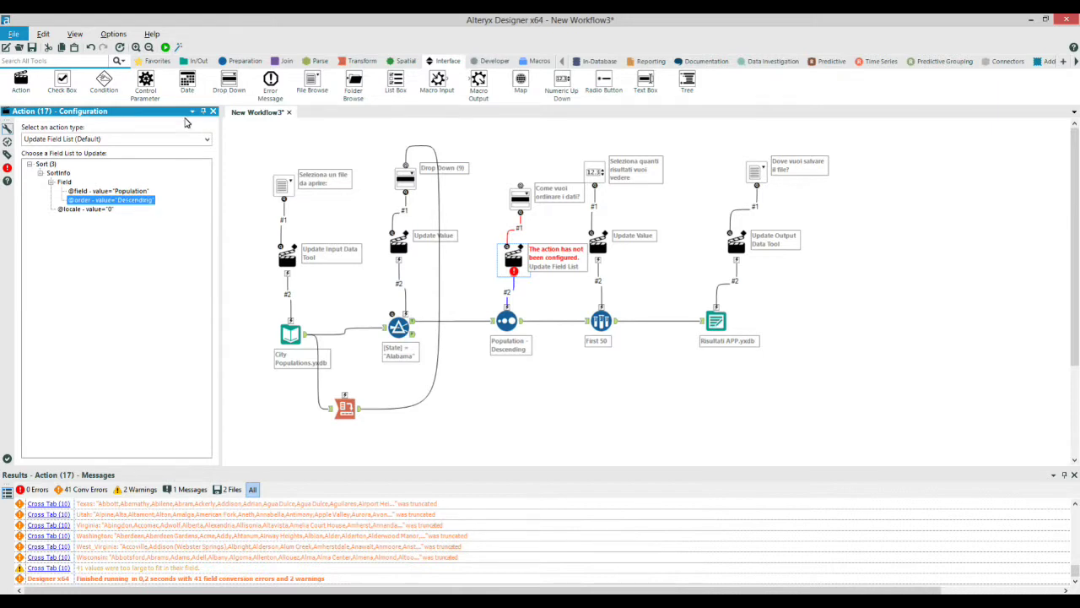
Launch the app with City Populations.yxdb as input and Delaware as the state
left_click(179, 48)
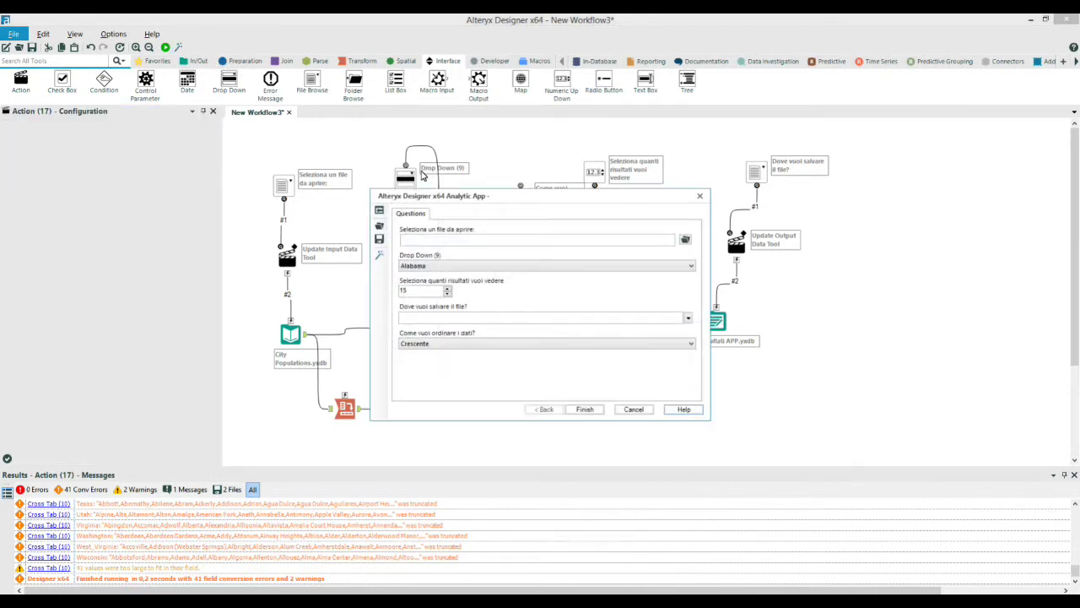
left_click(688, 242)
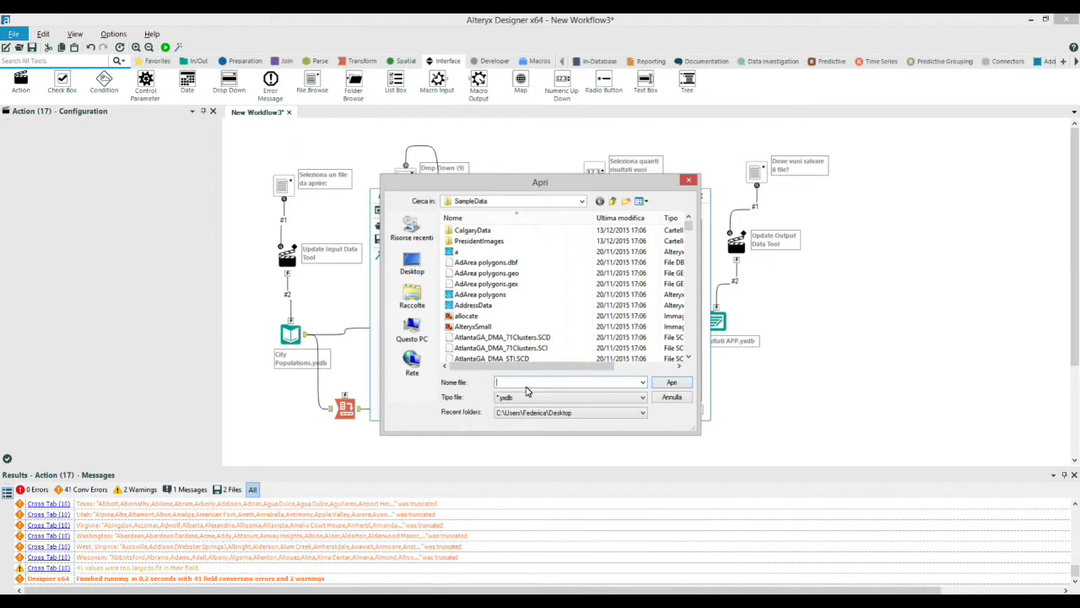
type("city")
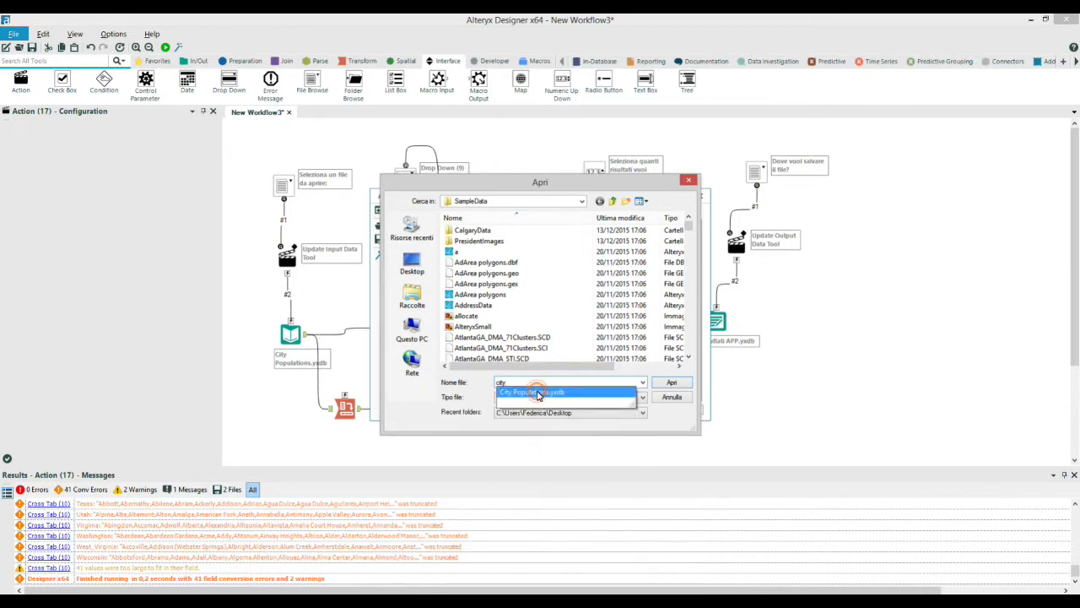
left_click(539, 394)
left_click(681, 385)
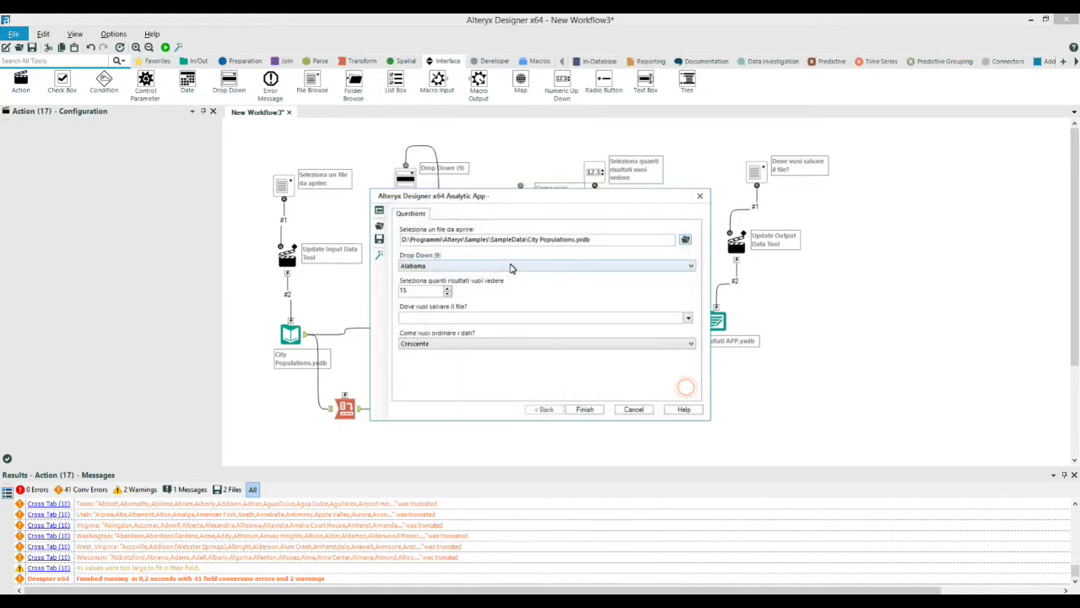
left_click(485, 267)
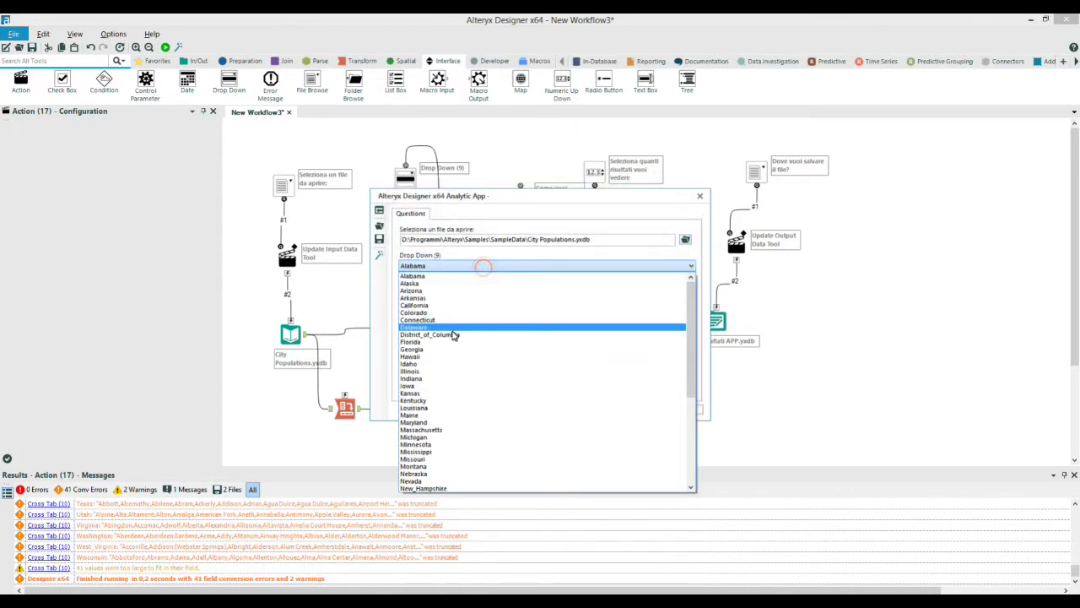
left_click(453, 325)
Try to run the app with 2 results, Crescente order and no output file, and close the app
double_click(428, 290)
type("2")
left_click(470, 345)
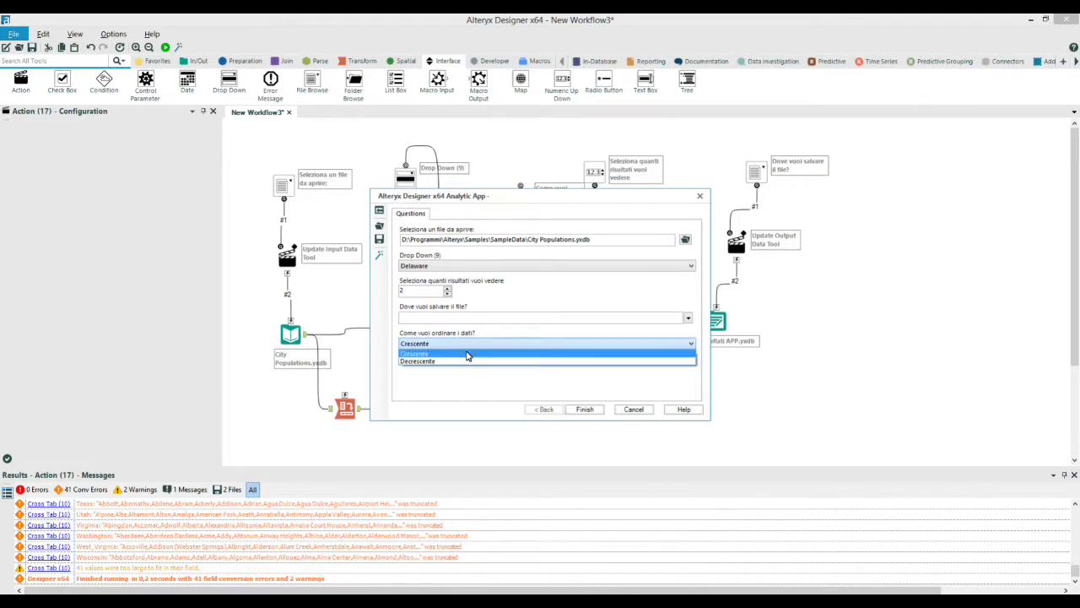
left_click(446, 354)
left_click(585, 410)
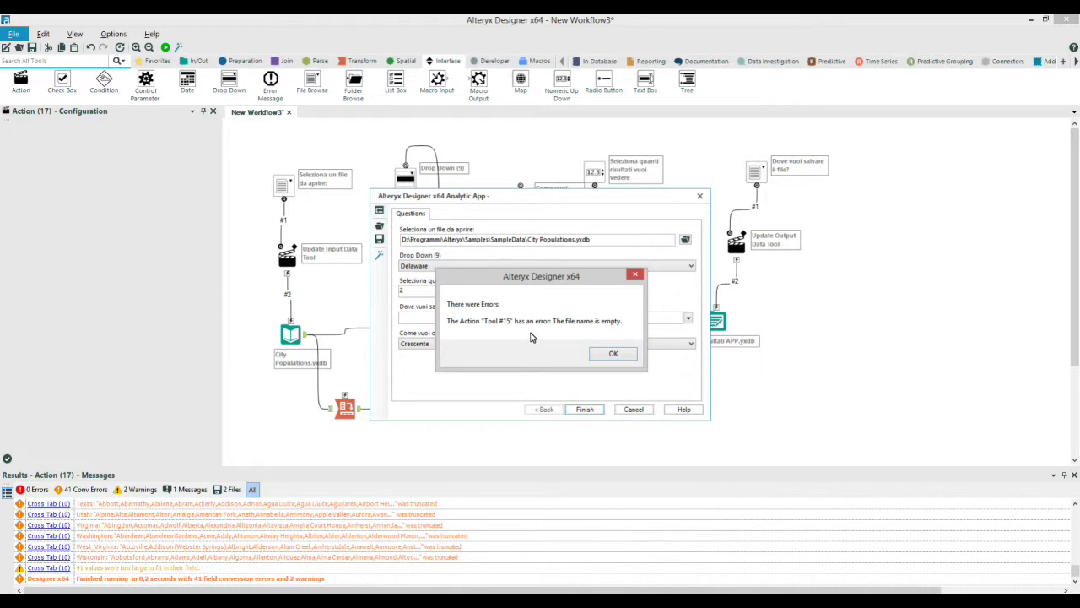
left_click(635, 274)
left_click(699, 198)
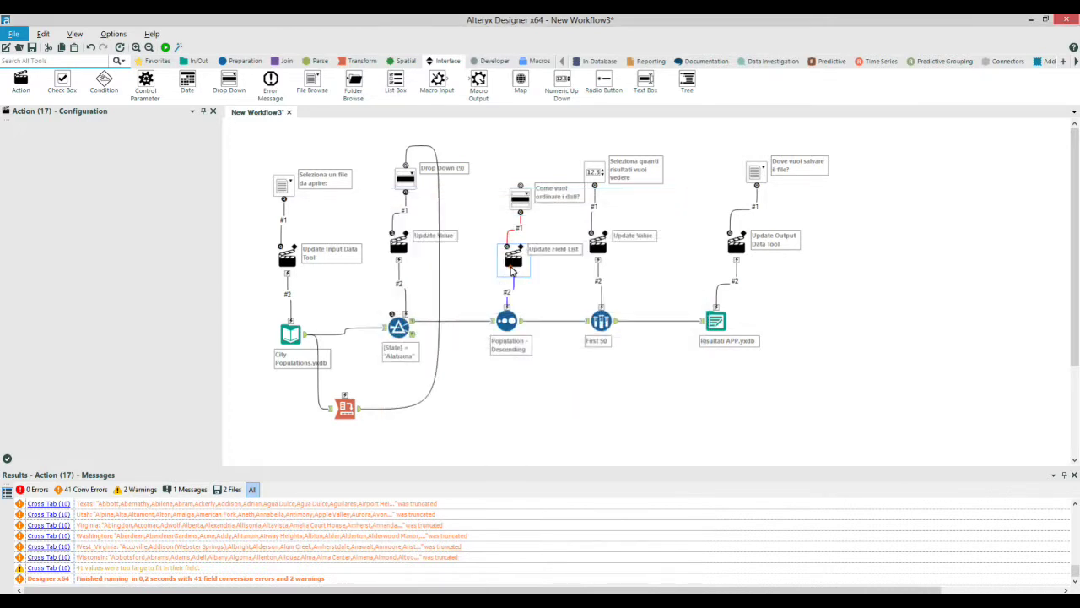
Replace the sort-order Drop Down's values with Ascending and Descending
left_click(513, 256)
left_click(520, 200)
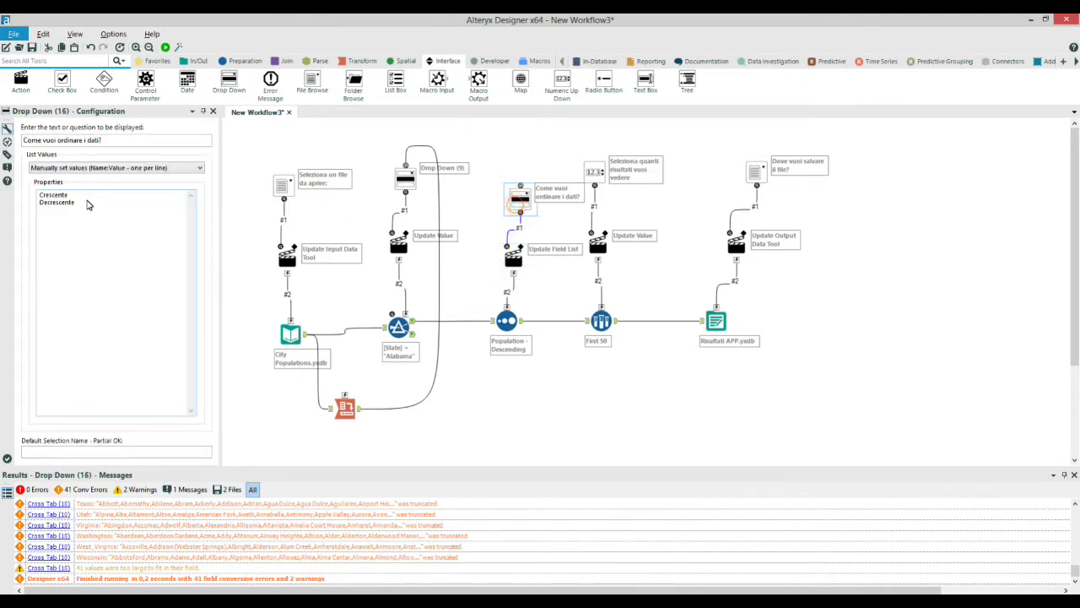
left_click_drag(85, 195, 30, 198)
type("Ascending")
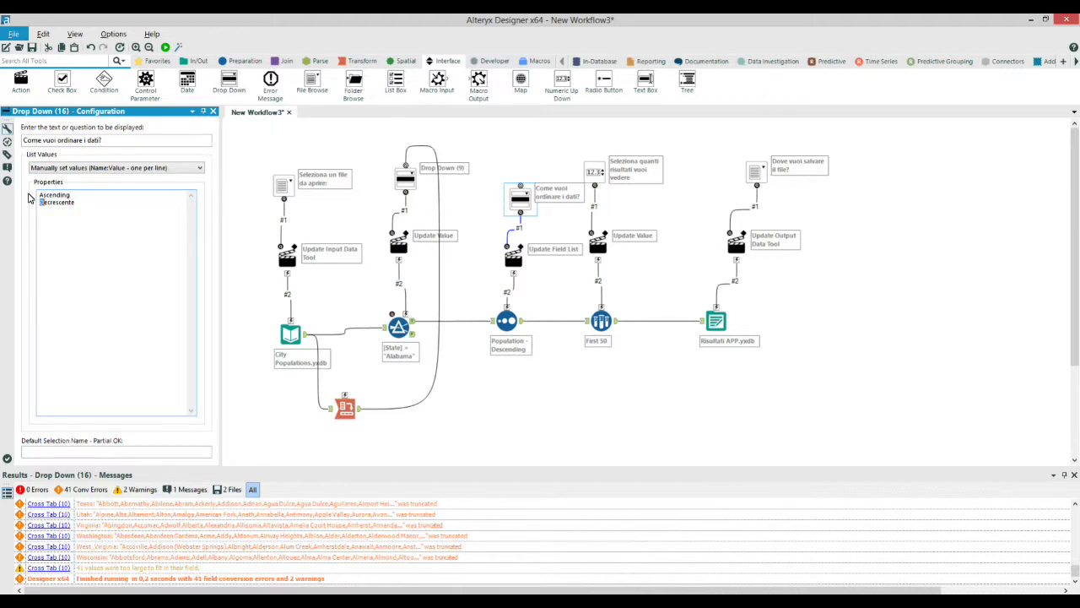
key("shift+Right")
key("shift+Right")
key("shift+Right")
key("shift+Right")
key("shift+Right")
key("shift+Right")
key("shift+Right")
key("shift+Right")
type("D")
Check the order options offered for the Population field in the Sort tool
left_click(506, 321)
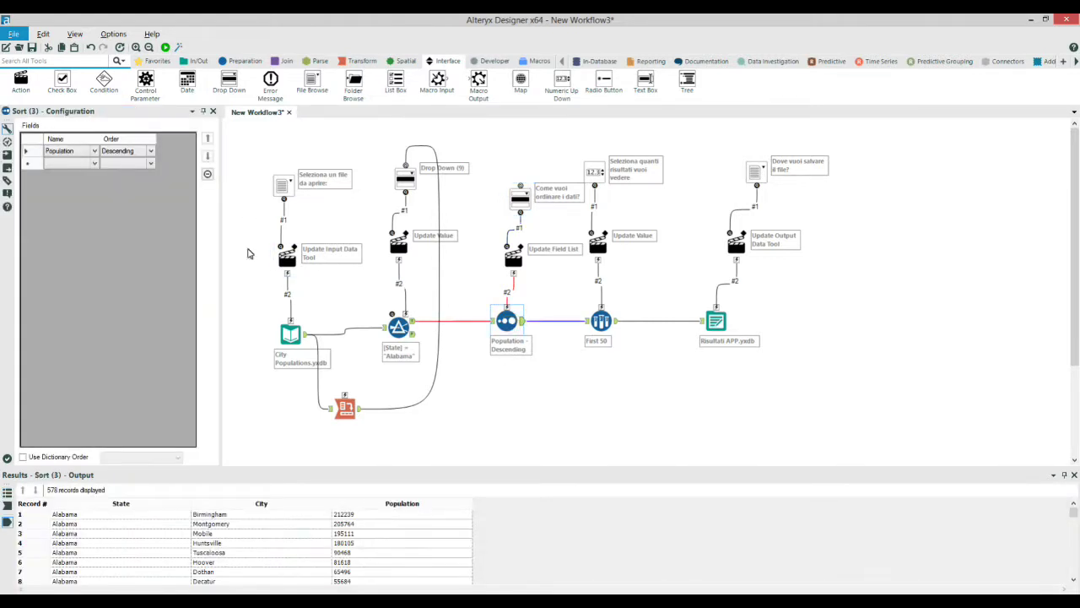
left_click(152, 151)
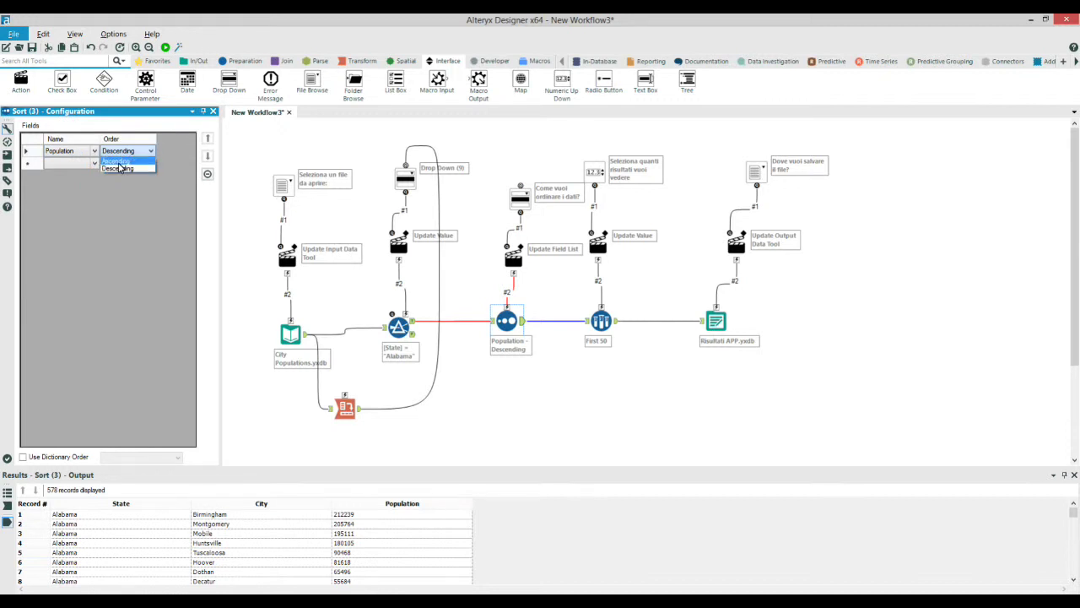
left_click(645, 442)
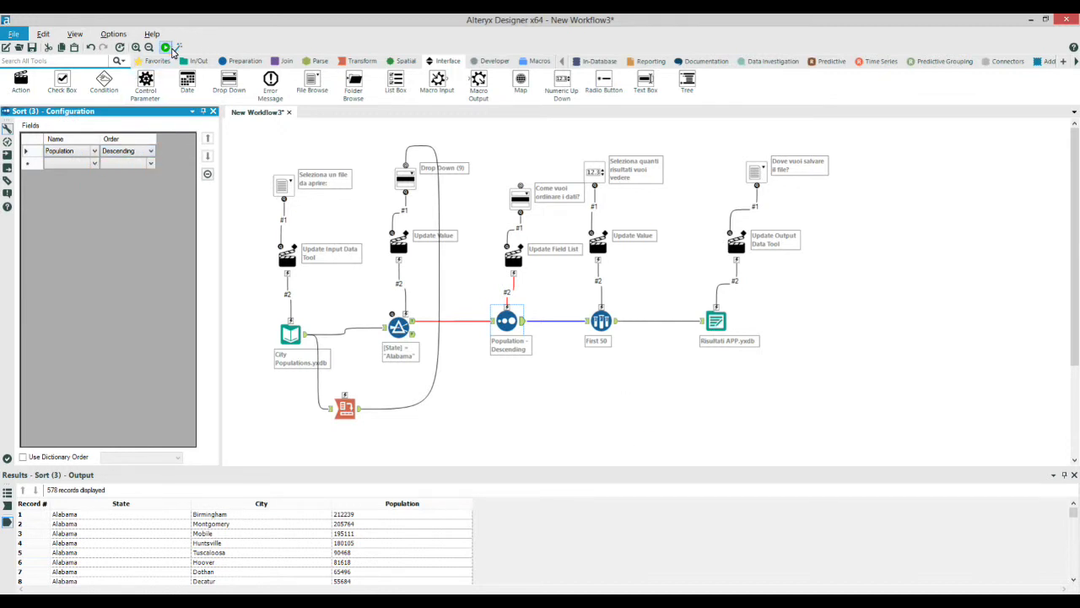
Run the workflow and launch the app with City Populations.yxdb as input, District_of_Columbia as the state and 2 results
left_click(165, 48)
left_click(179, 48)
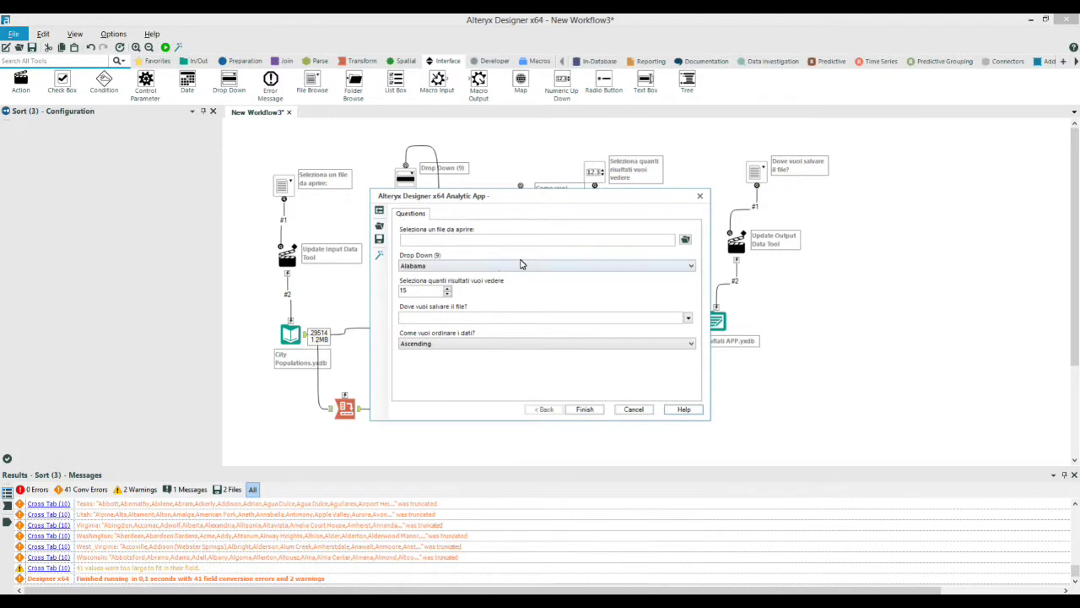
left_click(685, 239)
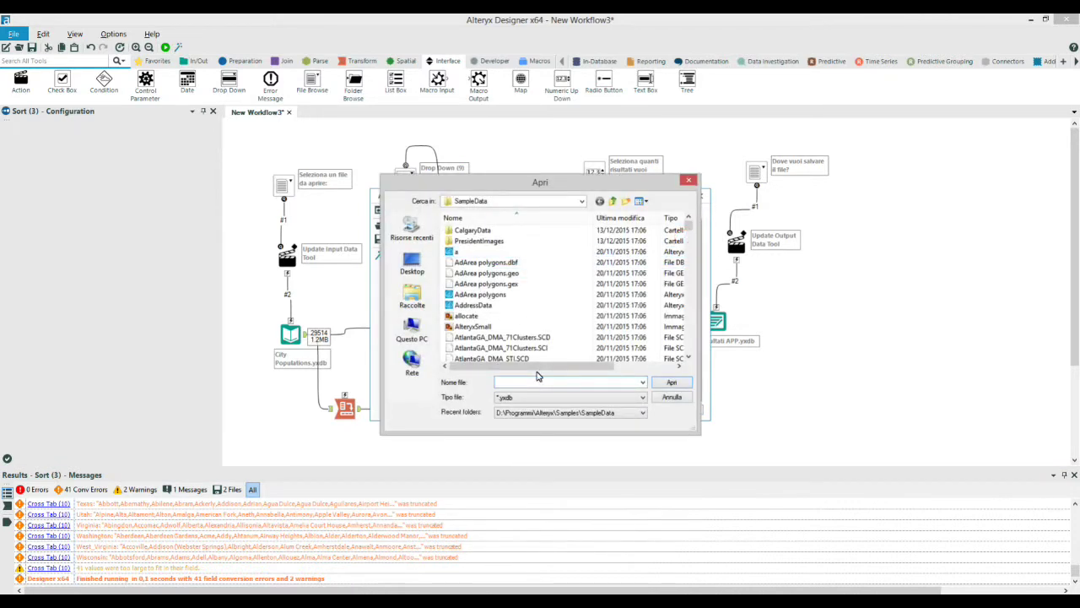
type("ci")
left_click(574, 393)
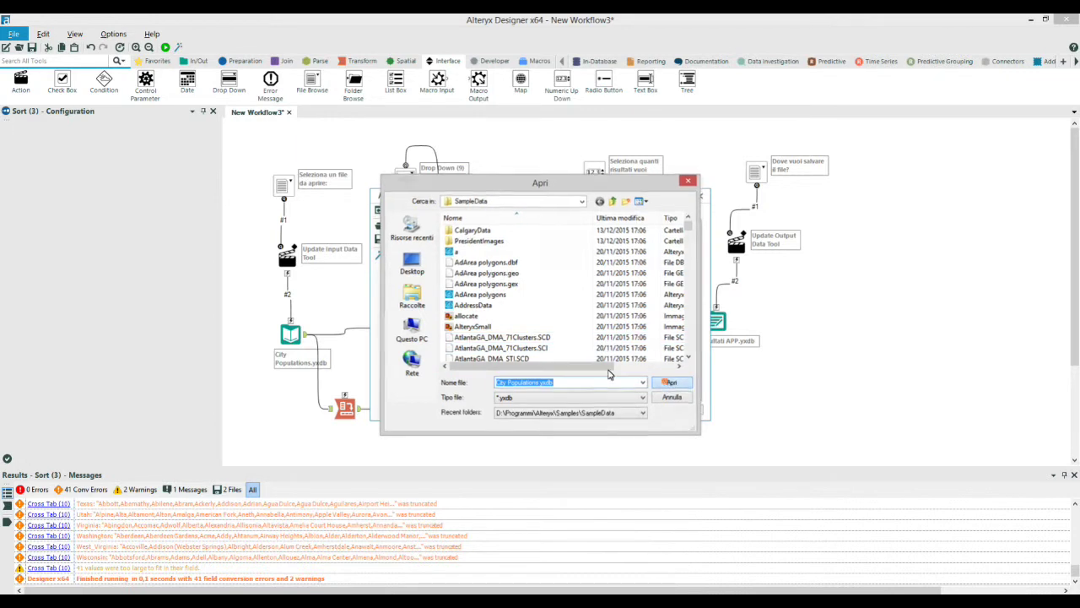
left_click(671, 382)
left_click(481, 267)
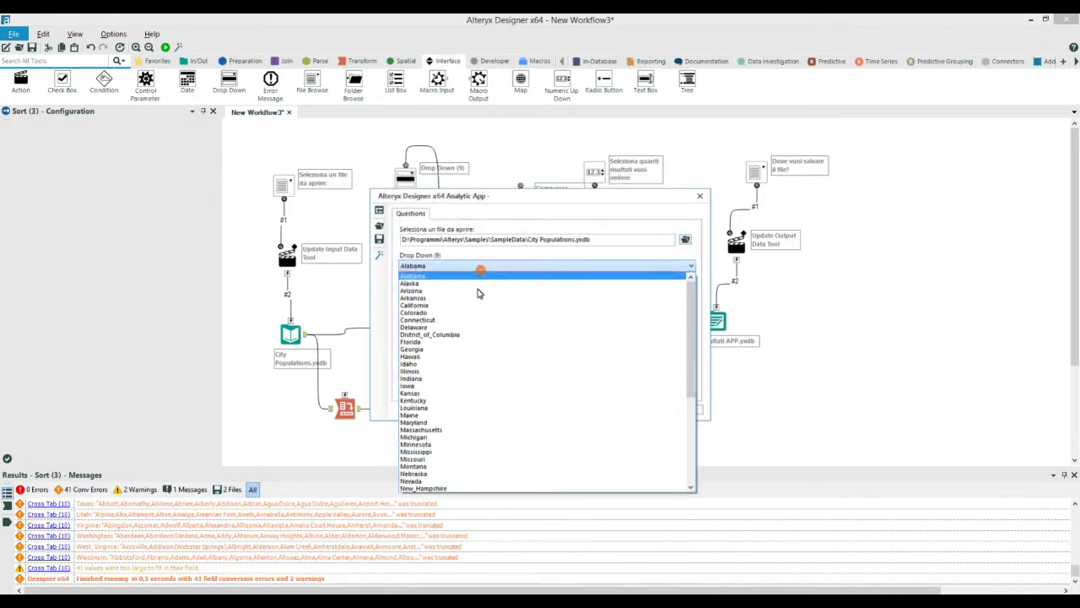
left_click(465, 334)
double_click(417, 289)
type("2")
Set the app's output to hhhhh.yxdb on the Desktop, replacing the existing file, choose Ascending order and run the app
left_click(689, 318)
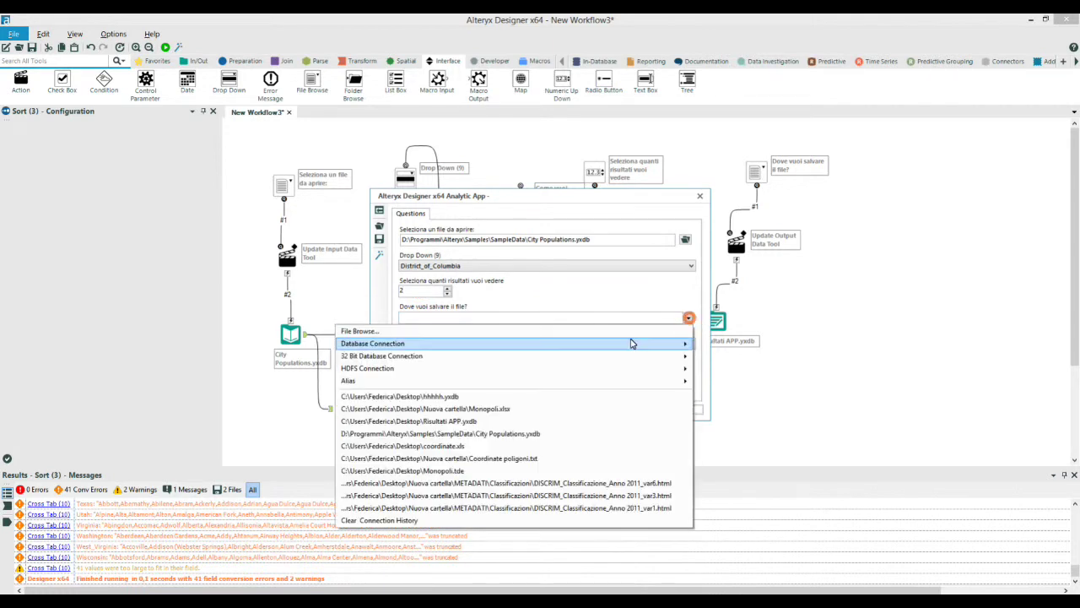
left_click(628, 332)
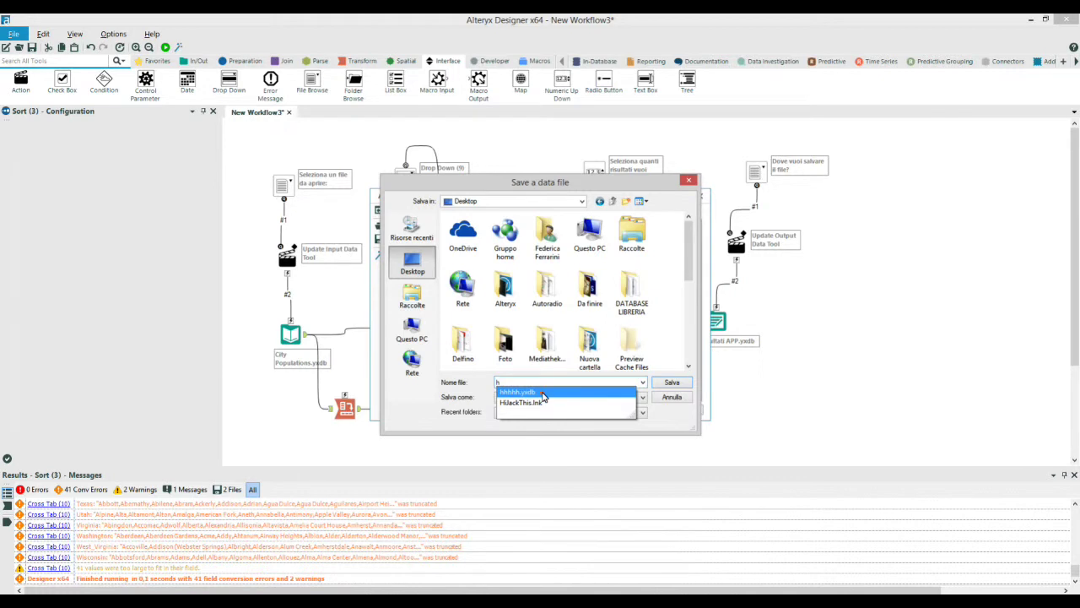
left_click(542, 394)
left_click(672, 382)
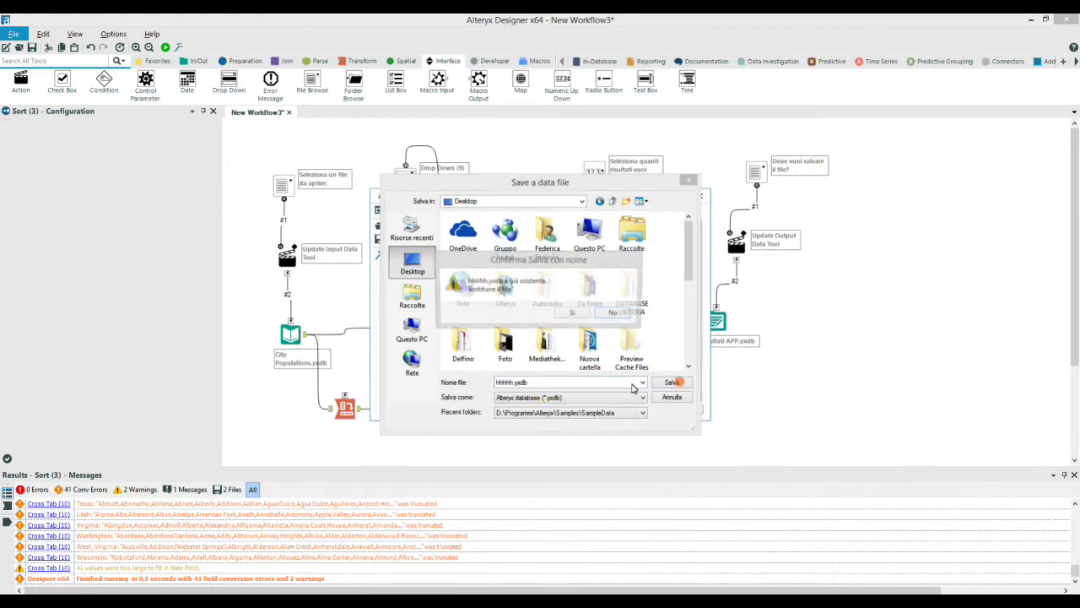
left_click(574, 313)
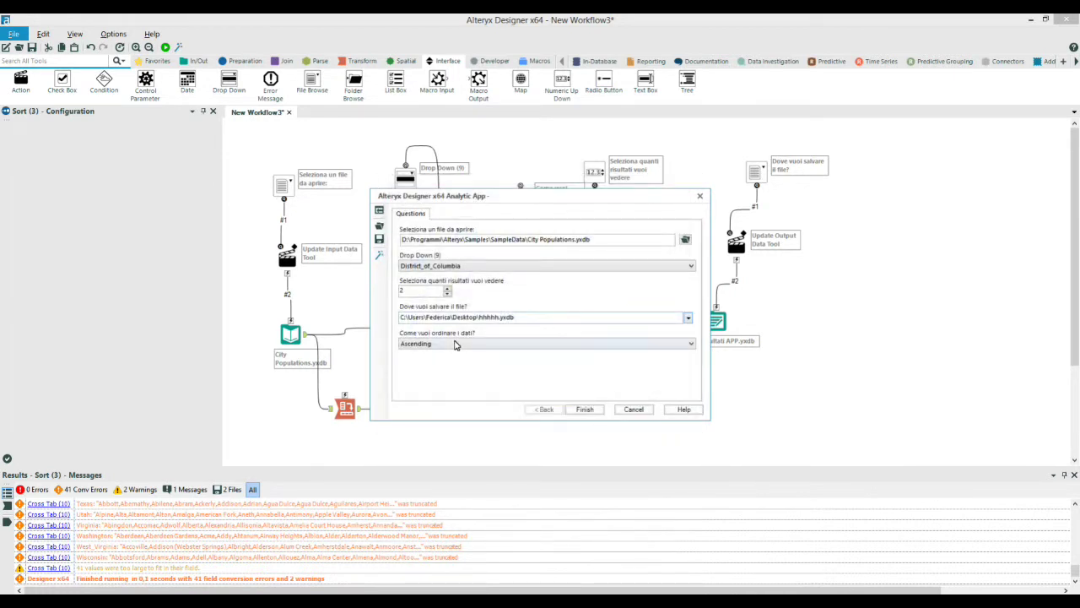
left_click(455, 343)
left_click(454, 353)
left_click(584, 410)
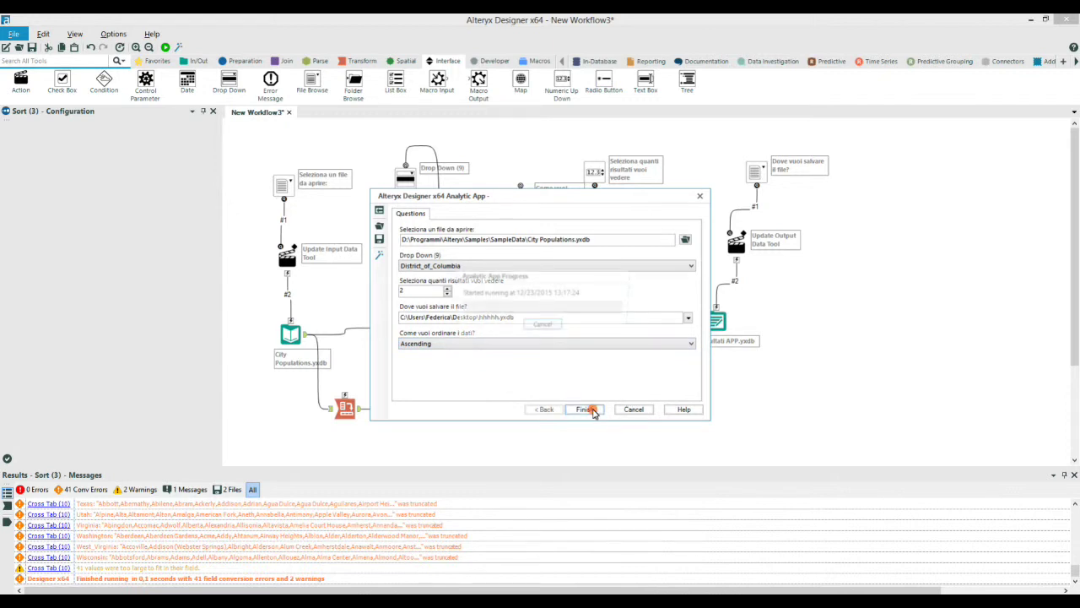
Review the records in hghhhh.yxdb and hhhhh.yxdb, and close the results windows and the app
left_click(667, 382)
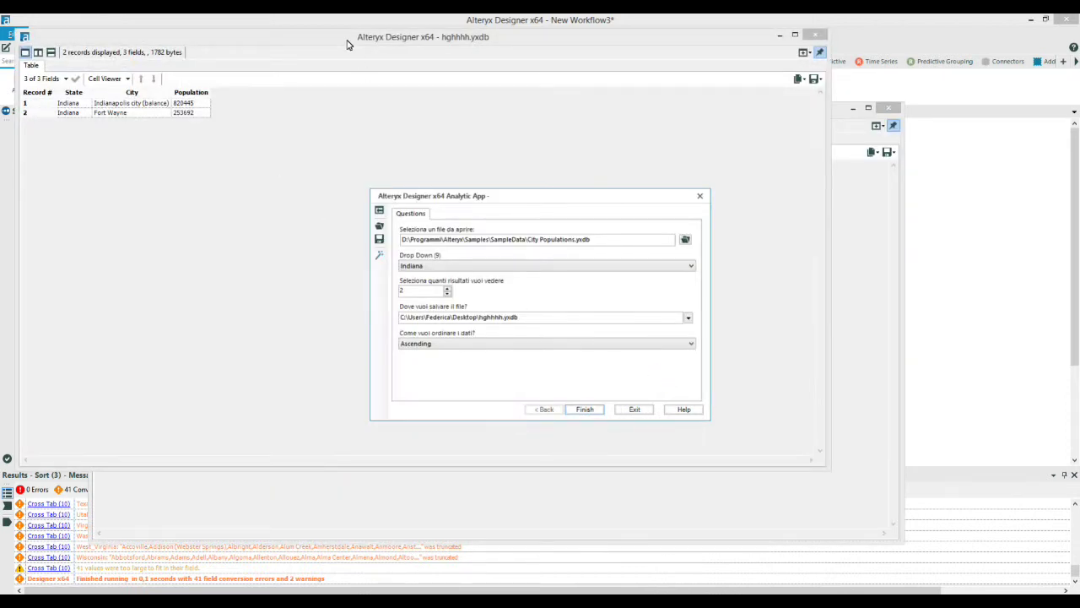
left_click_drag(346, 43, 422, 116)
left_click(892, 107)
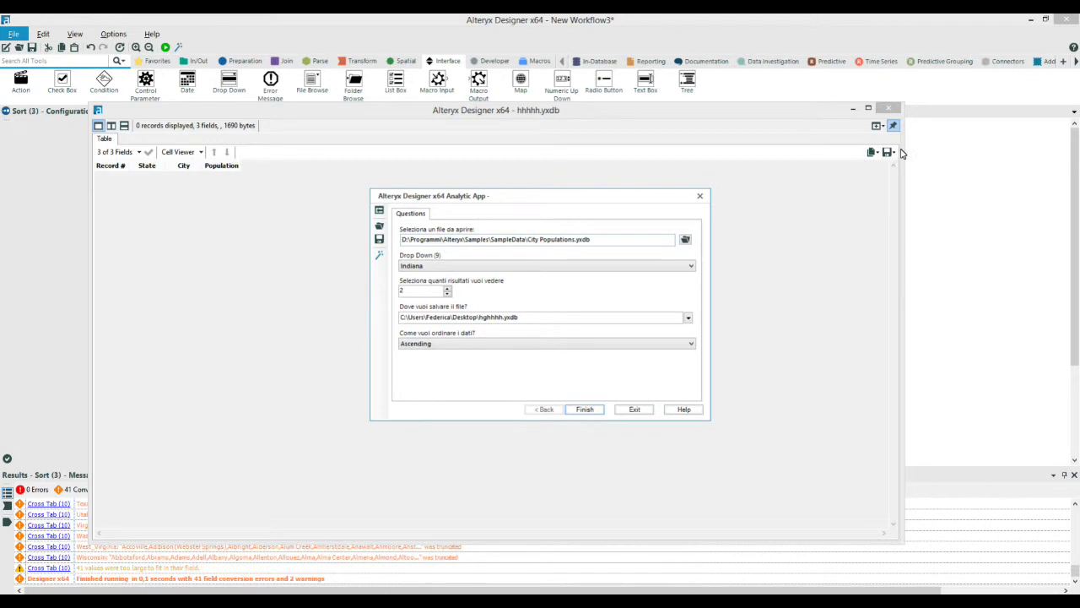
left_click(446, 344)
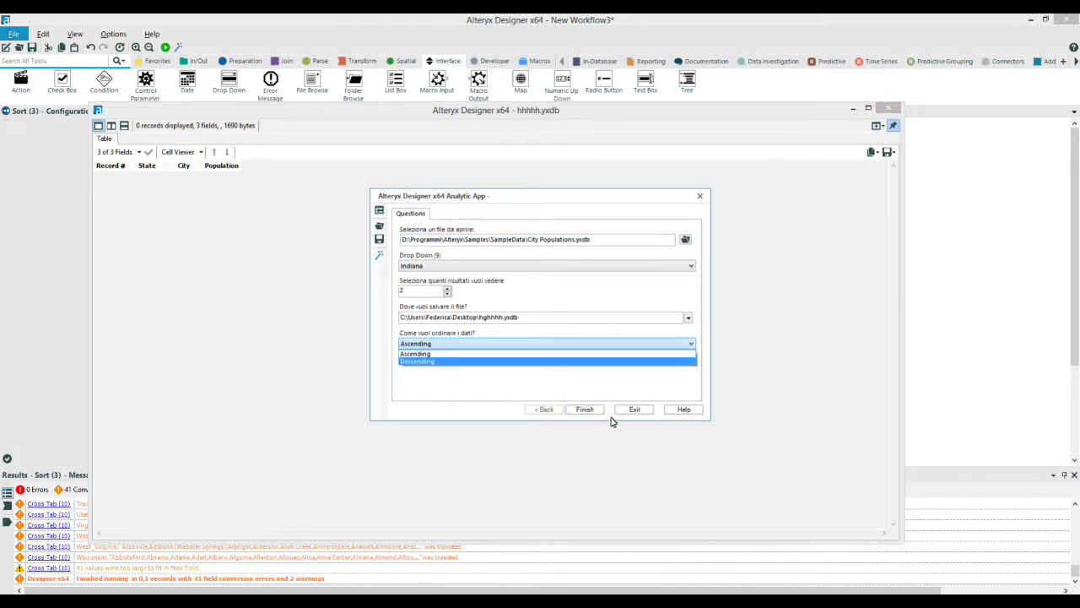
left_click(639, 409)
left_click(643, 409)
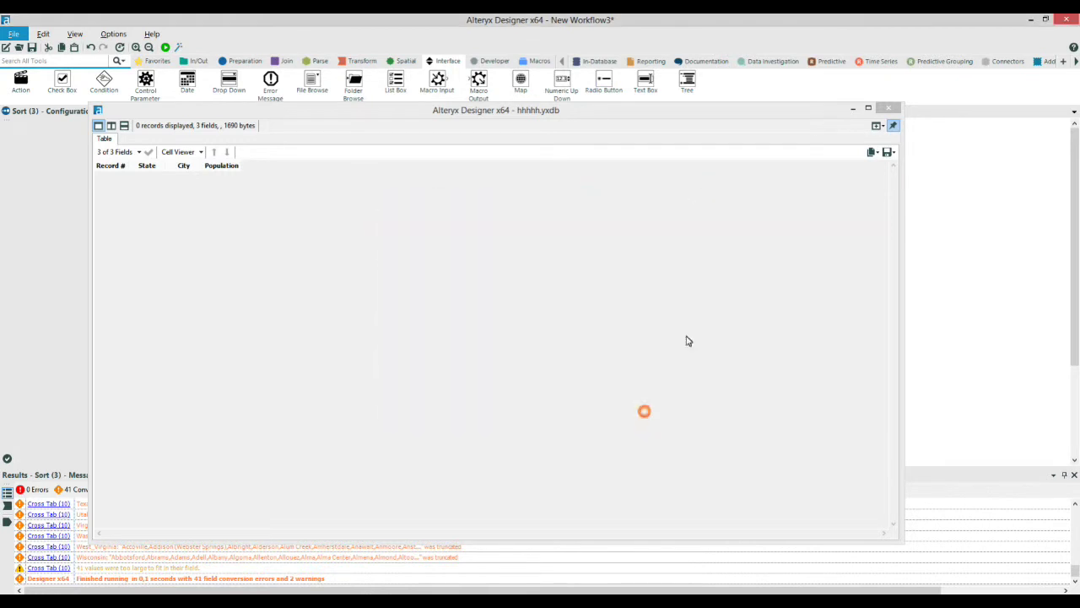
left_click(890, 110)
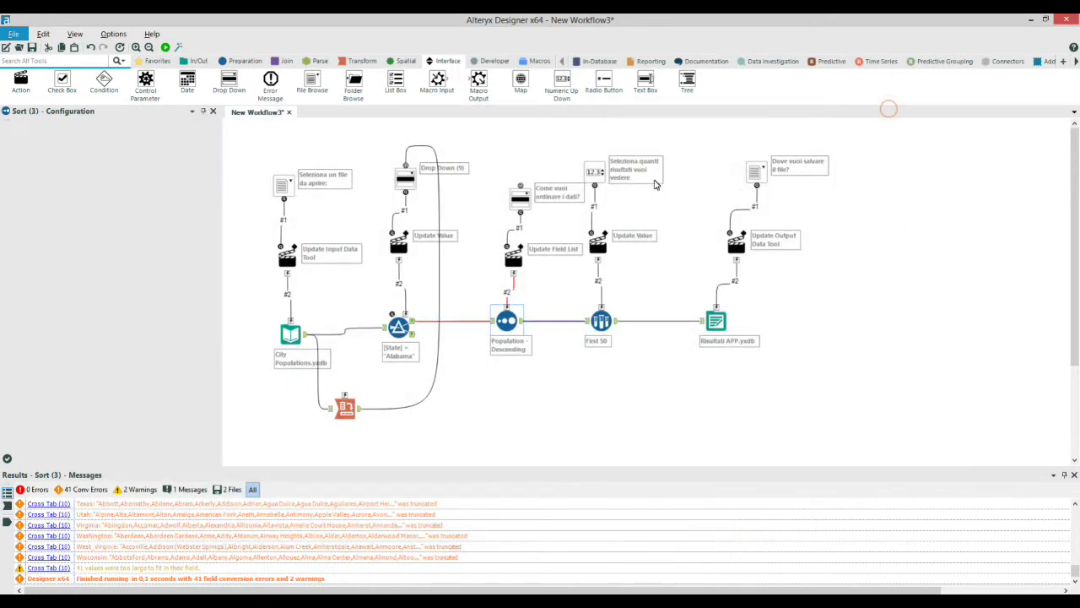
Delete the Update Field List action above the Sort tool and the "Come vuoi ordinare i dati?" Drop Down
left_click(516, 431)
right_click(523, 255)
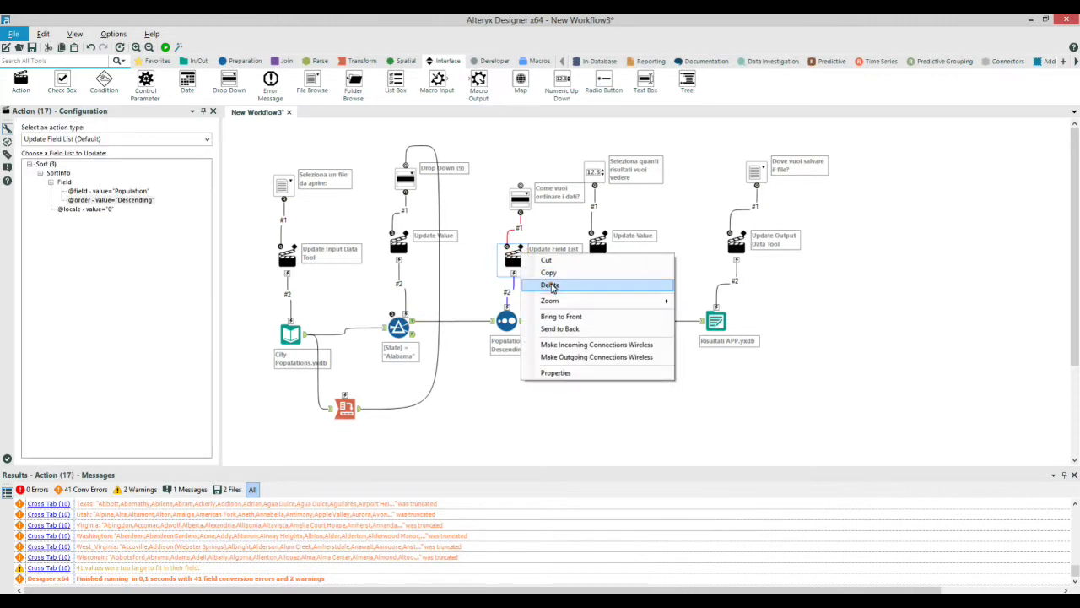
left_click(549, 284)
right_click(523, 203)
left_click(554, 235)
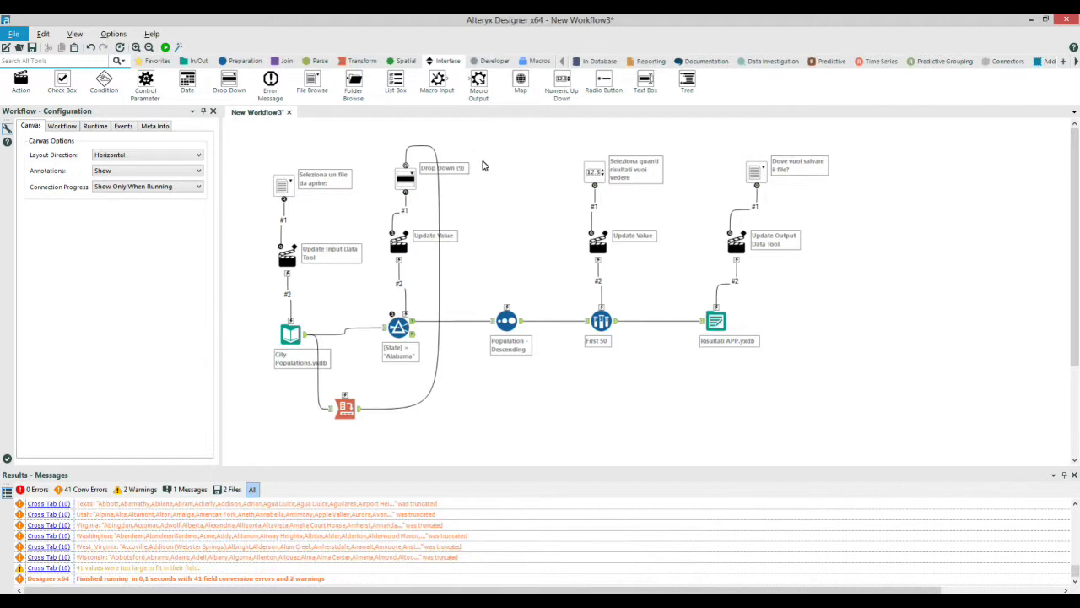
Add a Check Box above the Sort tool, preview it in the app and close the preview
left_click(66, 84)
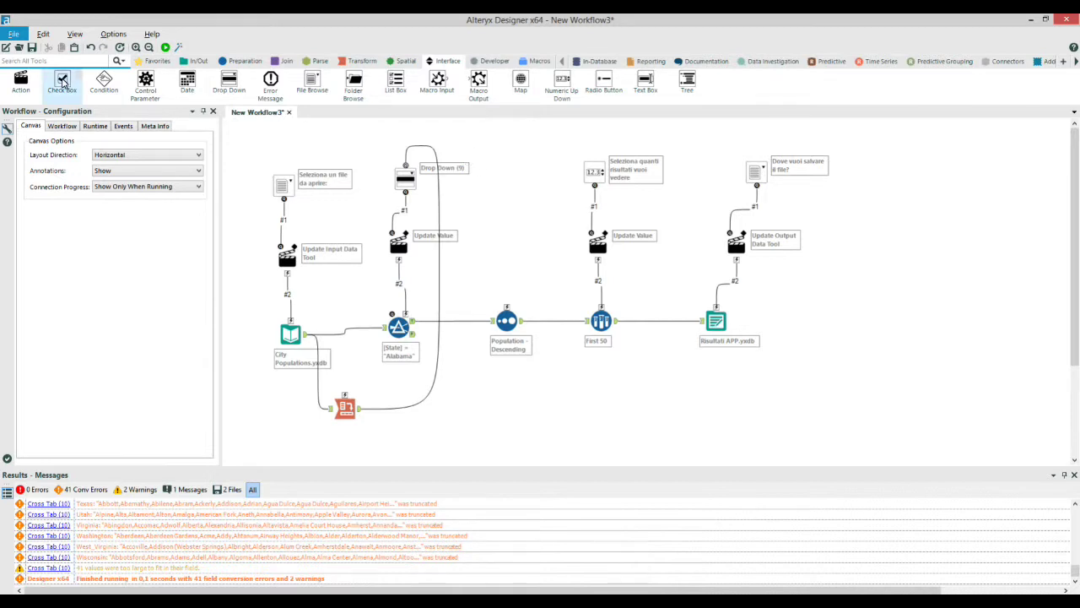
left_click(515, 173)
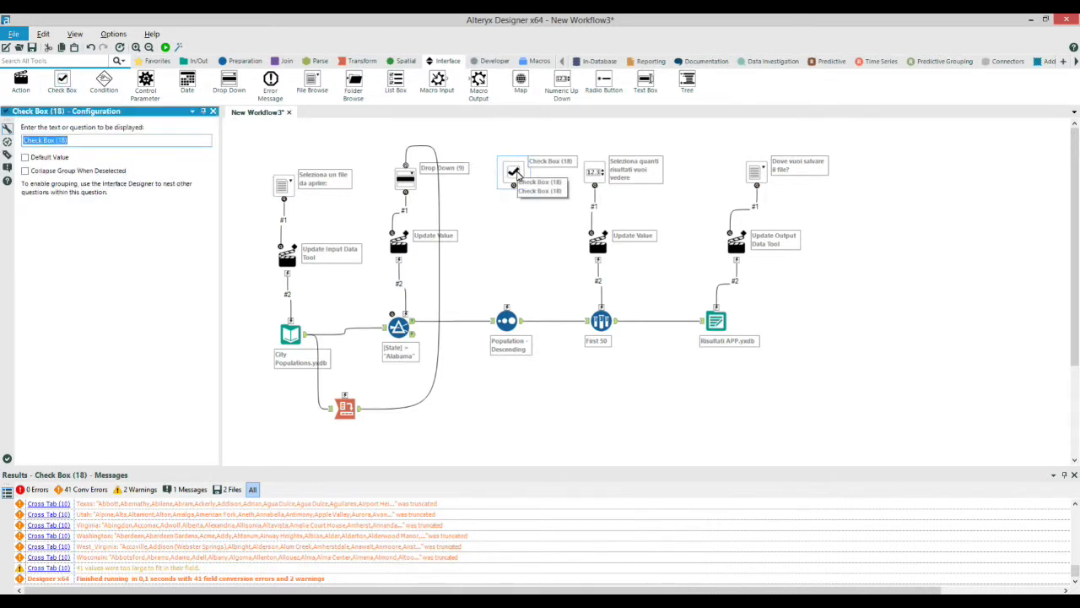
left_click(178, 47)
left_click(403, 335)
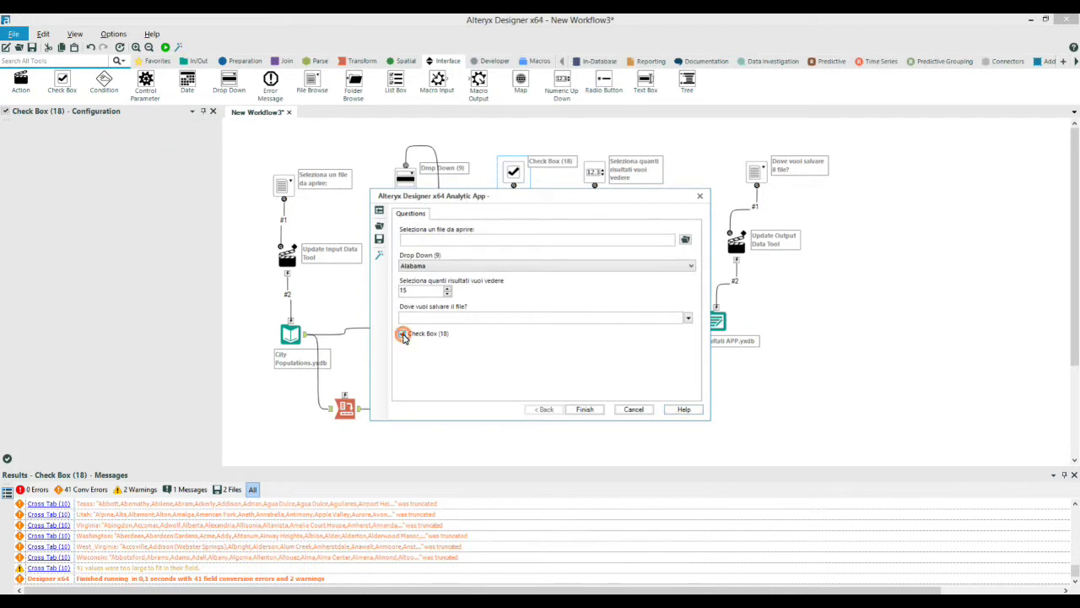
left_click(635, 410)
Set the Check Box question to "Seleziona per creare una classifica dei meno popolosi"
left_click(517, 175)
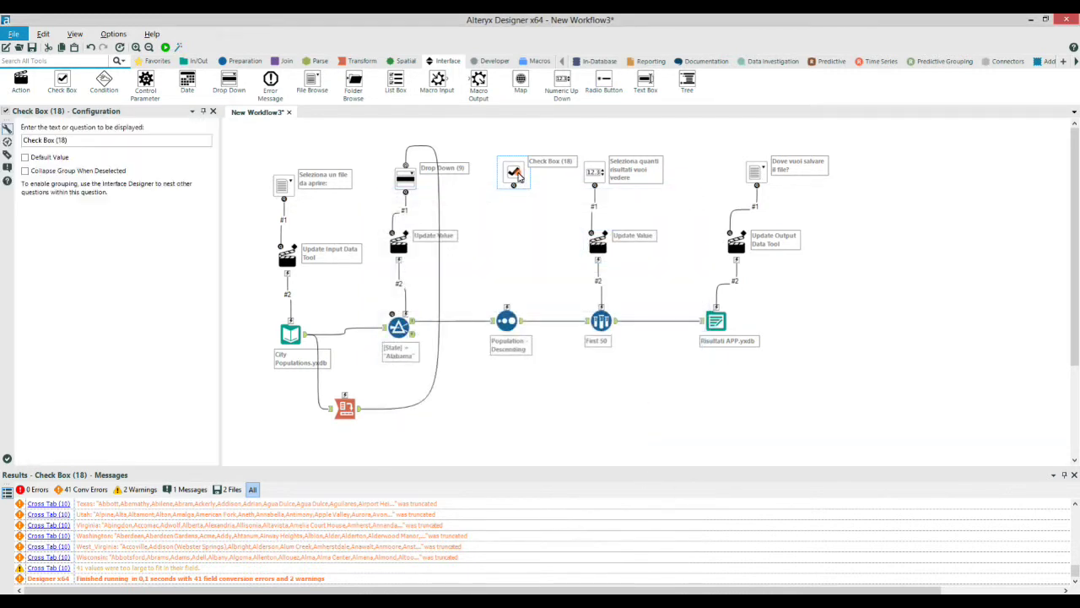
left_click(144, 142)
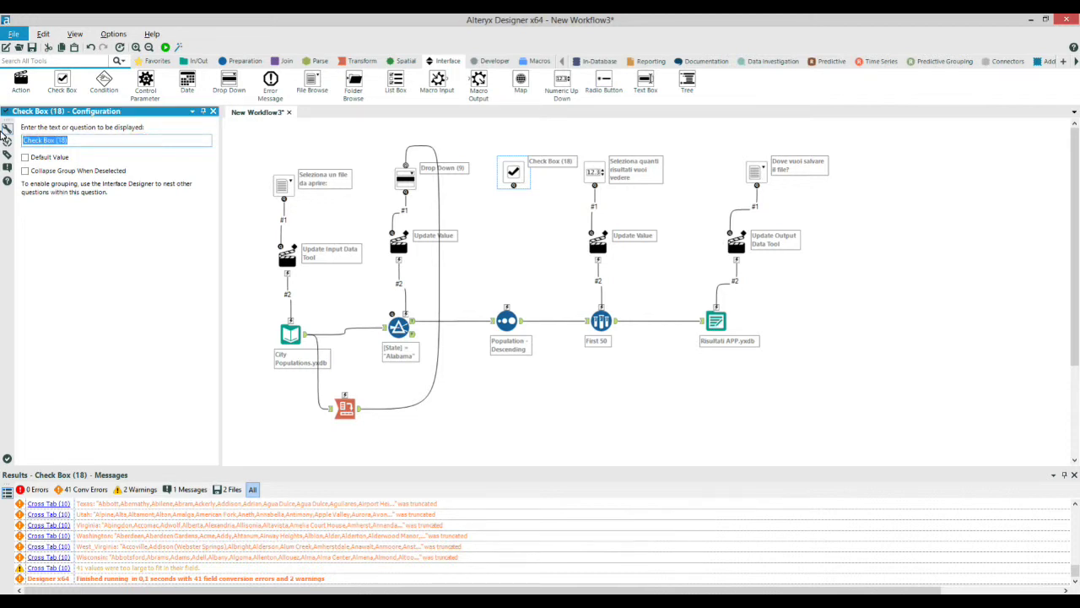
type("Se")
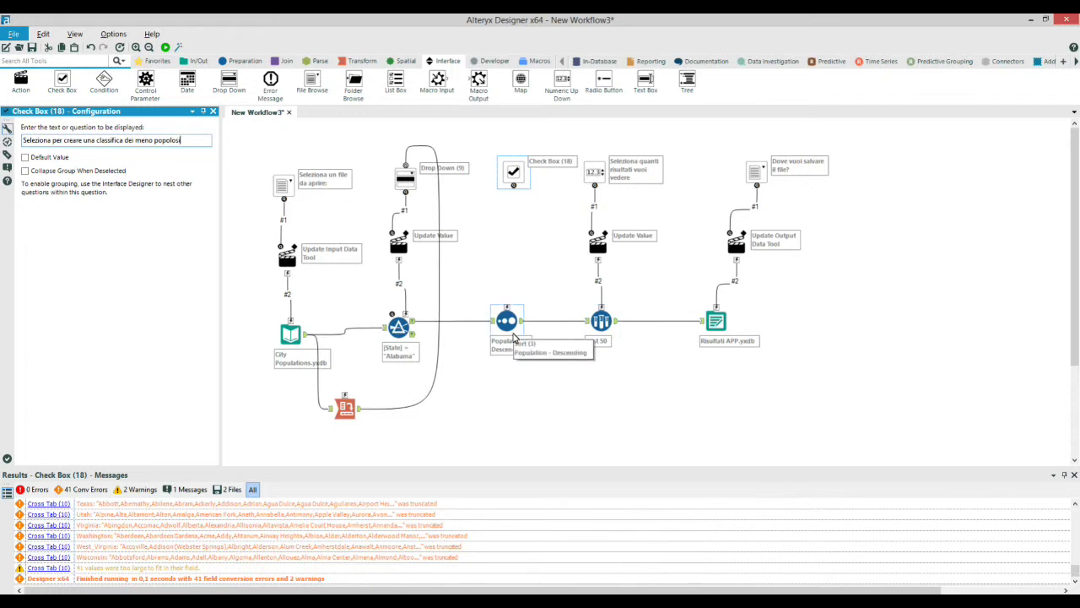
left_click(553, 407)
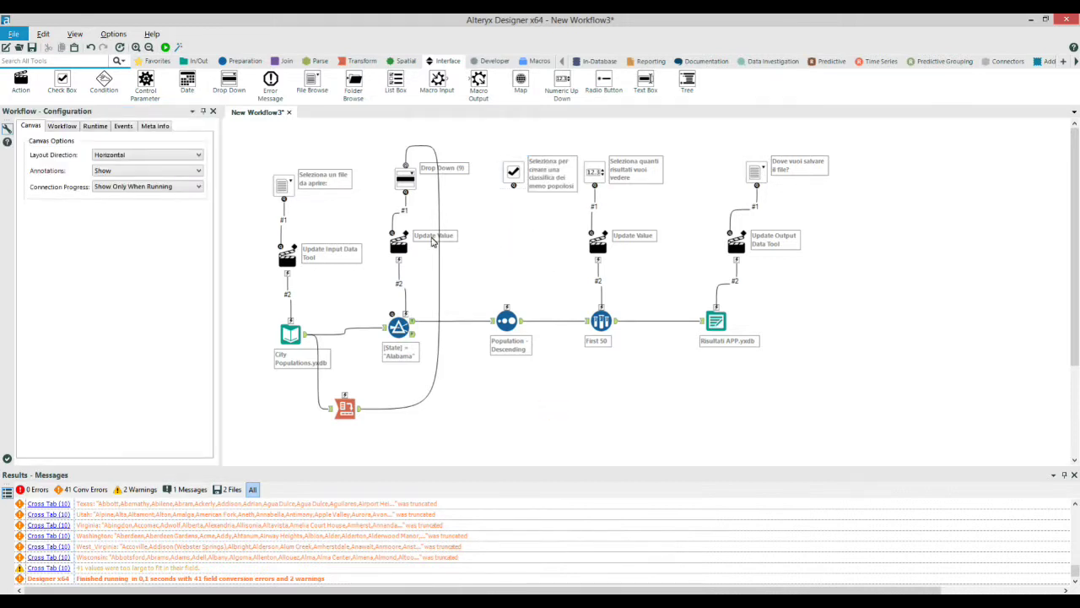
Add a Condition tool below the Check Box, connected to it, with the expression [#1]
left_click_drag(164, 125, 515, 230)
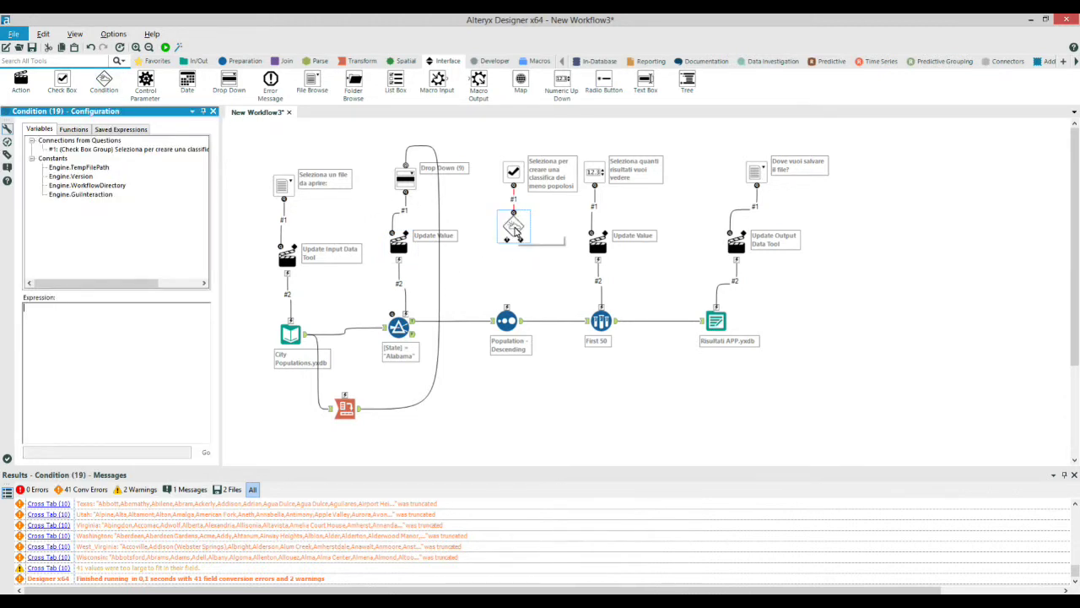
double_click(116, 150)
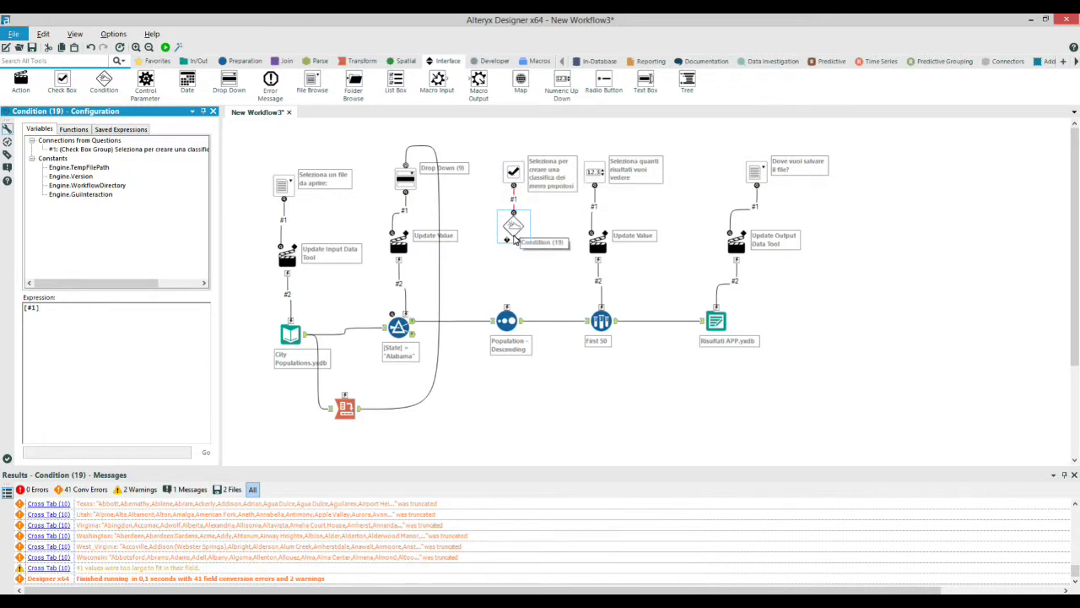
Connect the Condition to the Sort tool through an Action that updates the sort order of 1 (Population) to Ascending
left_click_drag(508, 241, 508, 314)
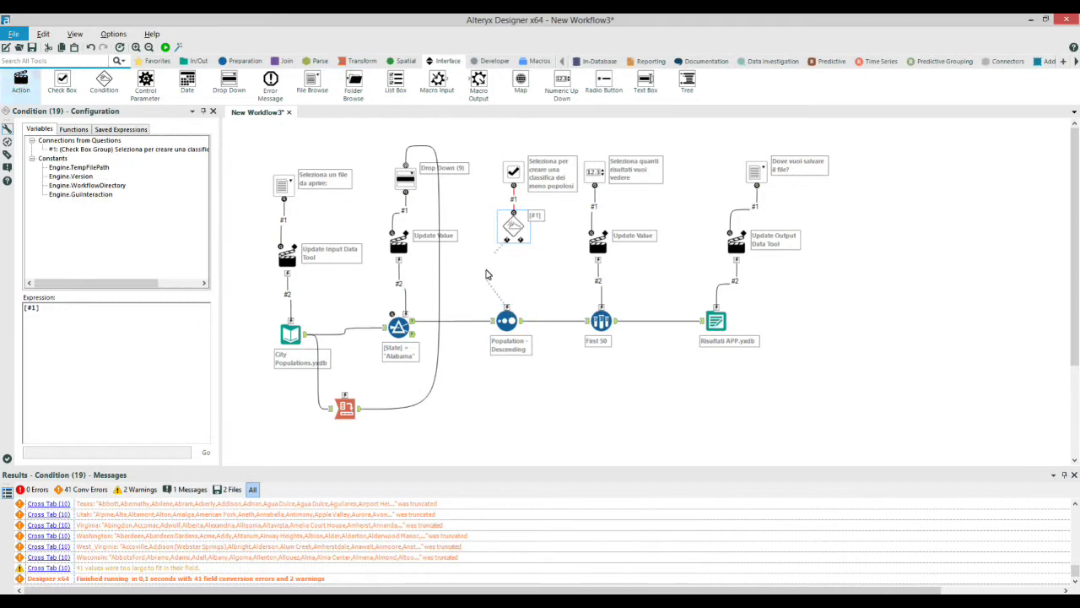
left_click(486, 275)
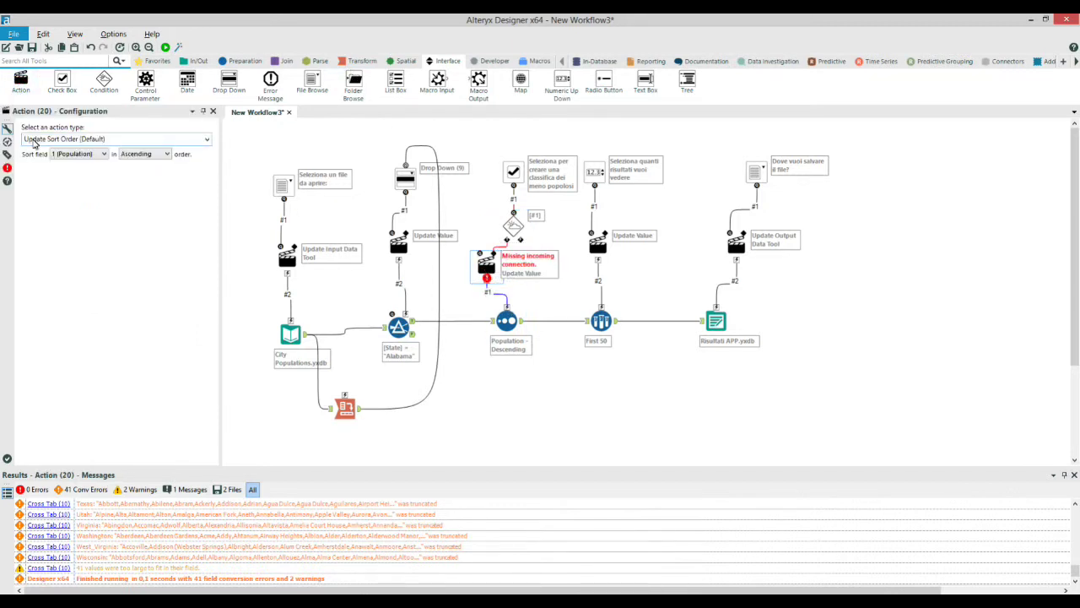
left_click(74, 158)
left_click(73, 162)
left_click(145, 154)
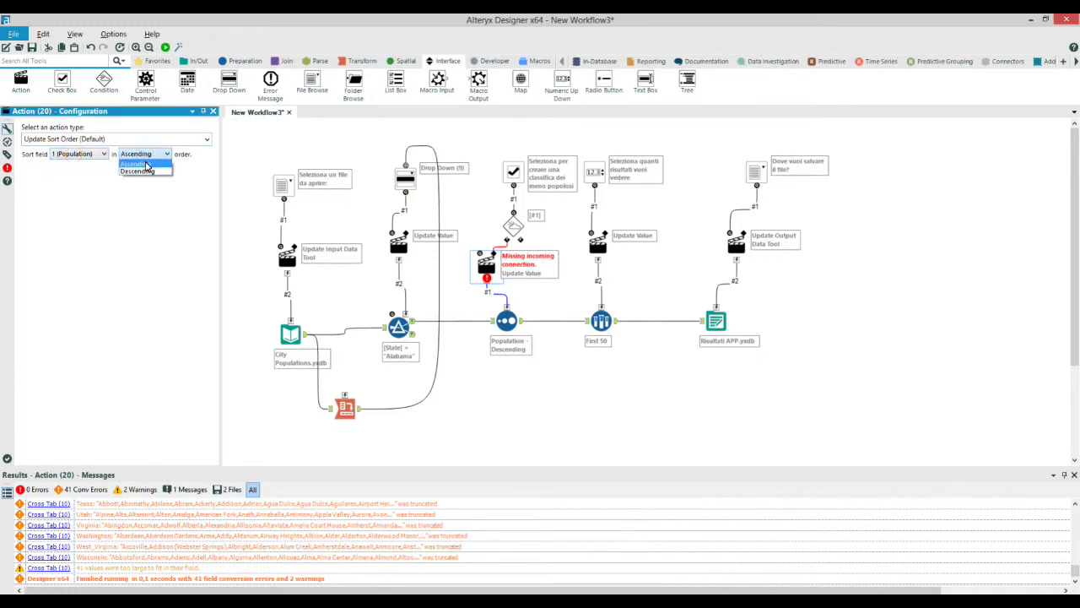
left_click(147, 165)
left_click(532, 279)
left_click(557, 297)
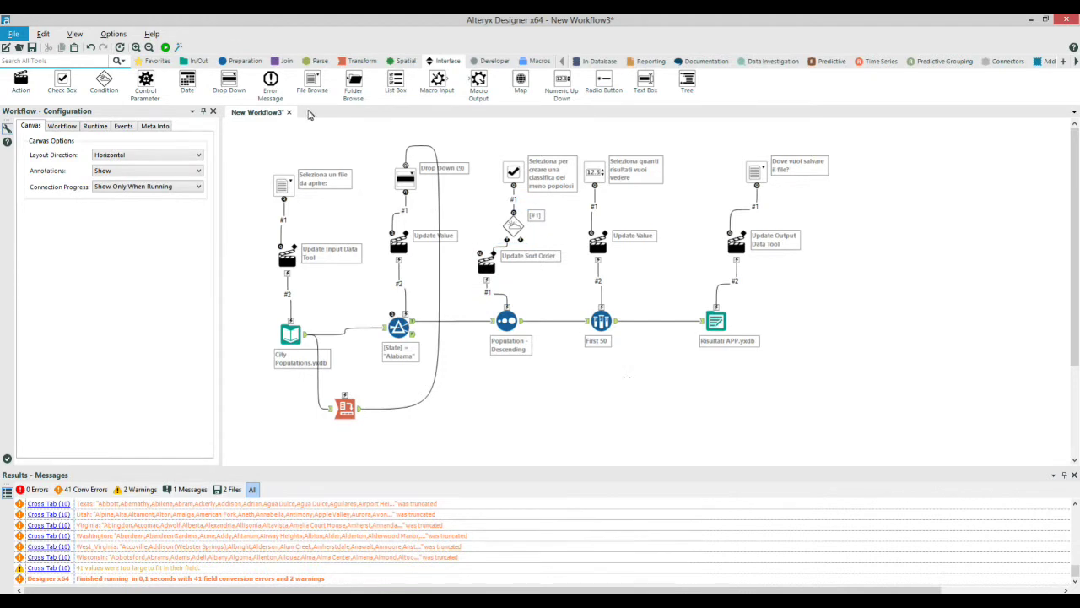
Launch the app with City Populations.yxdb as input, Texas as the state and 3 results
left_click(178, 48)
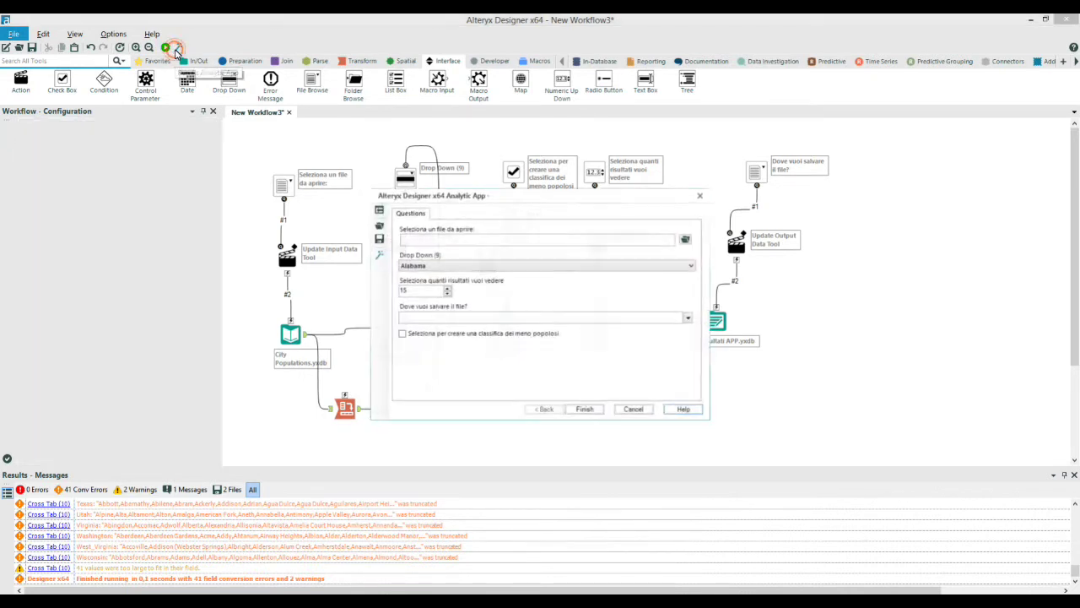
left_click(687, 244)
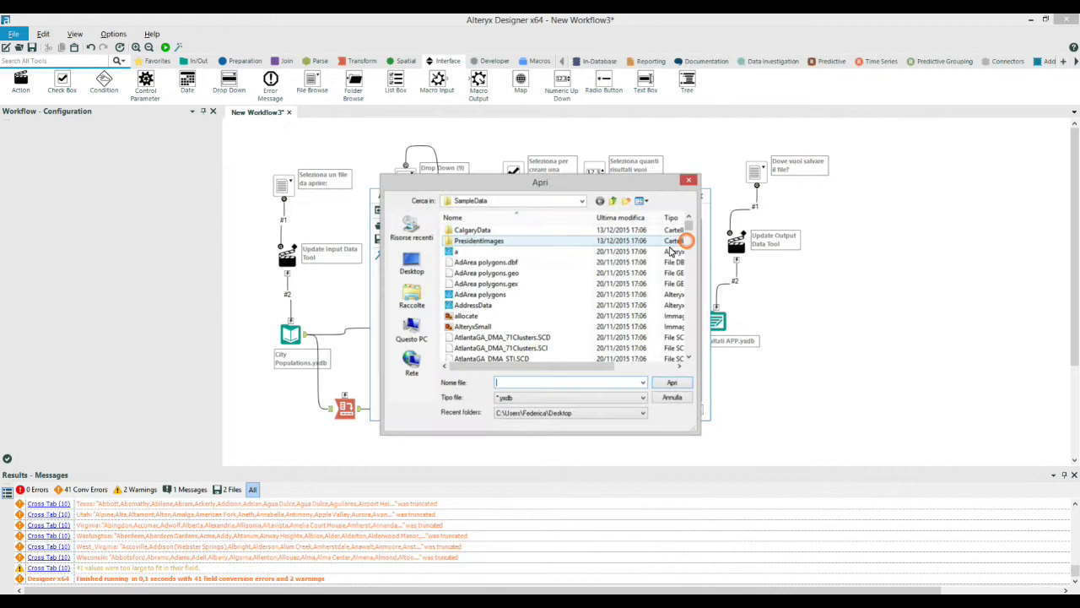
type("city")
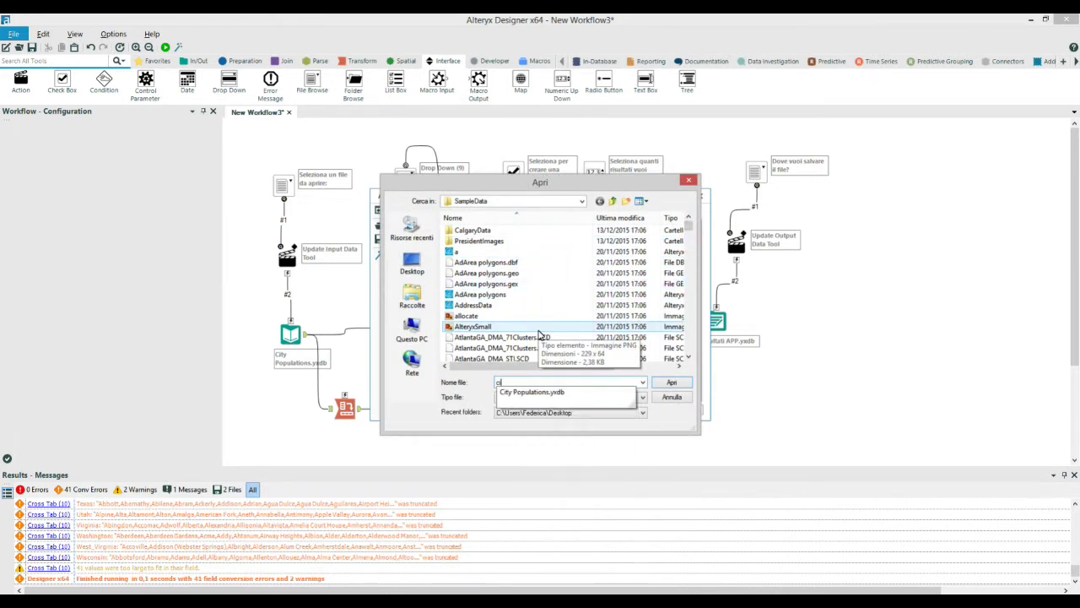
left_click(542, 392)
left_click(669, 383)
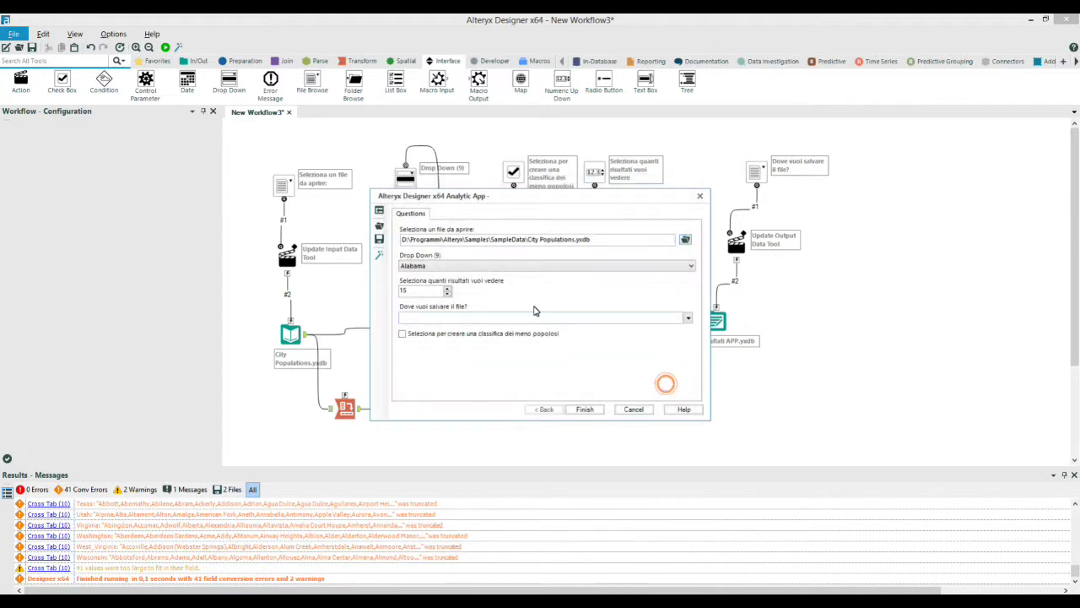
left_click(468, 265)
scroll(464, 422, "down", 7)
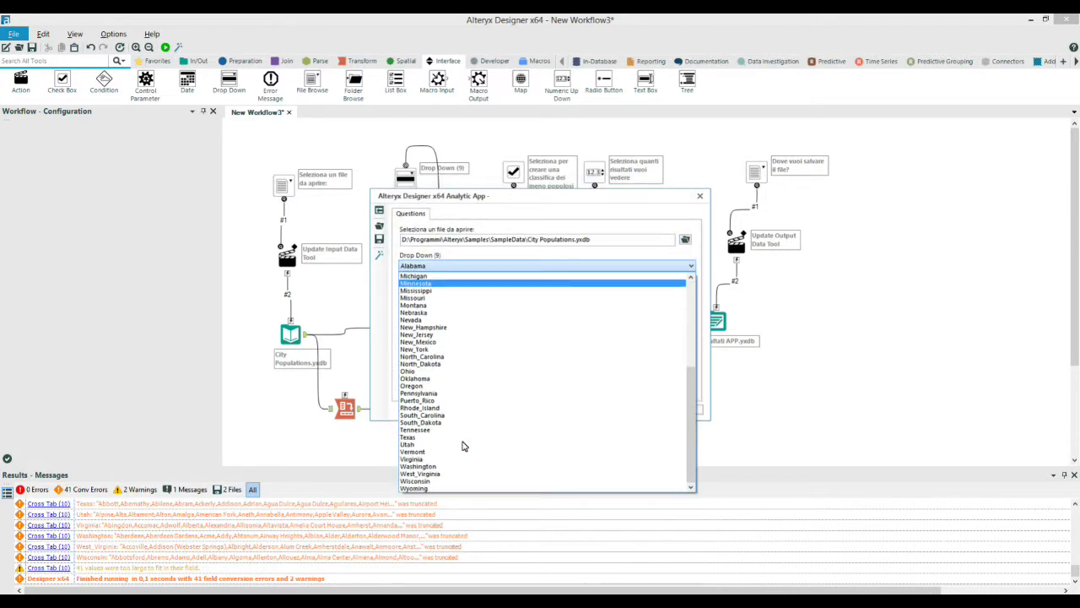
left_click(451, 437)
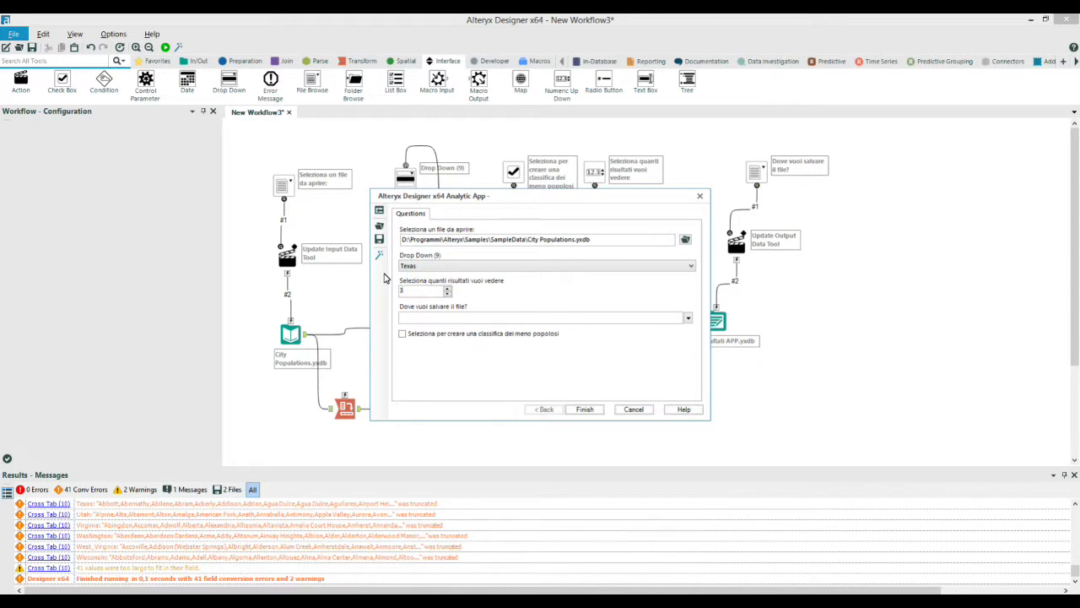
Enable the least-populous ranking option, set the app's output to hhhkkhh.yxdb on the Desktop and run the app
left_click(402, 335)
left_click(688, 317)
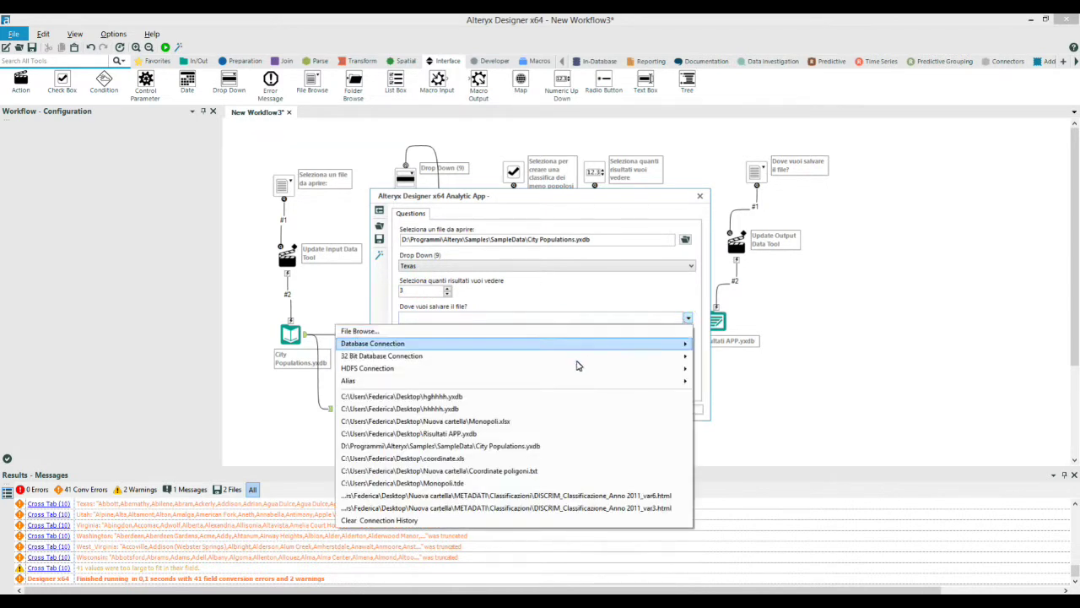
left_click(553, 409)
left_click(488, 317)
type("ktop\\hhhkkhh.yxdb")
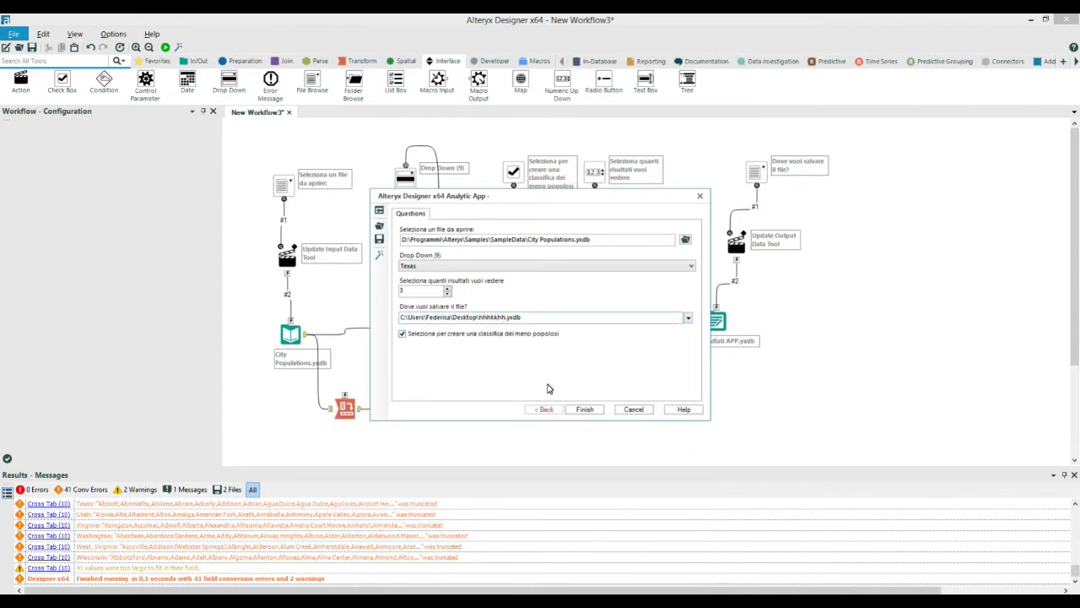
left_click(582, 409)
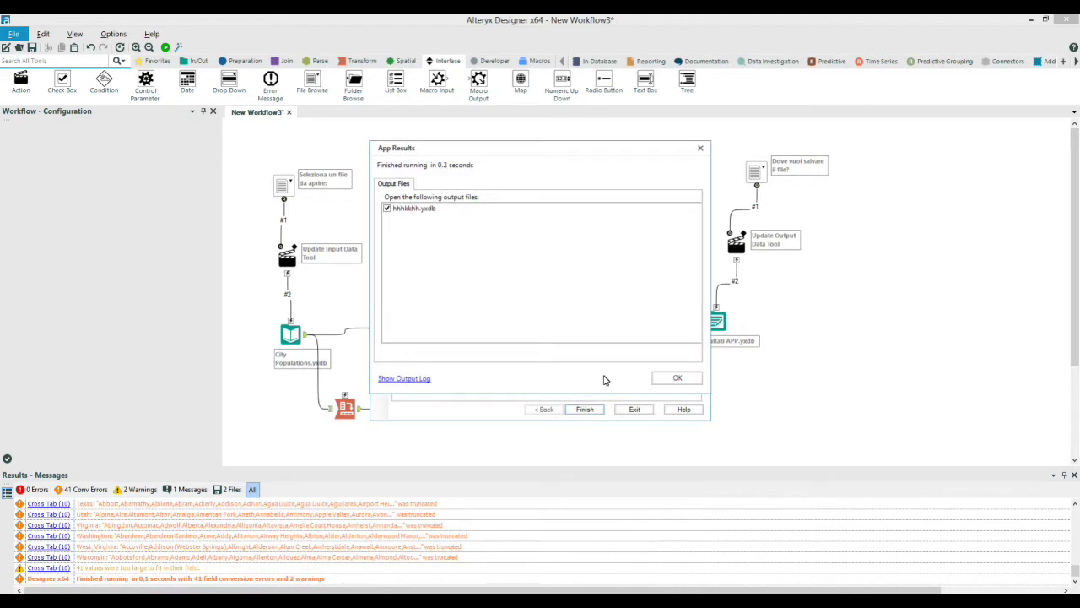
Open hhhkkhh.yxdb, review its three Texas records, and close the results window and the app
left_click(680, 378)
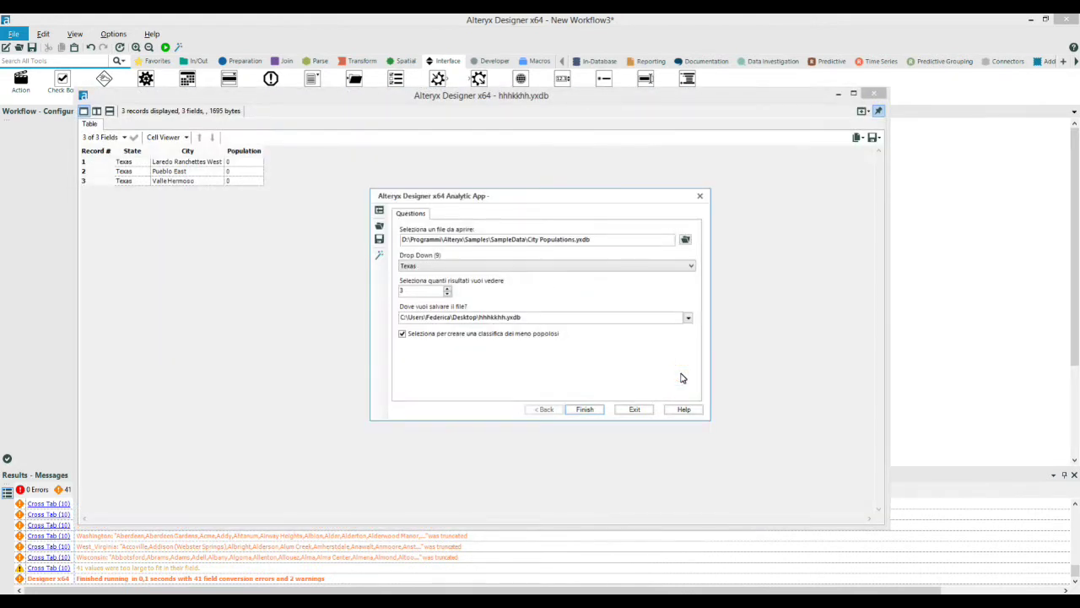
left_click(175, 182)
left_click(176, 171)
left_click(176, 161)
left_click(177, 180)
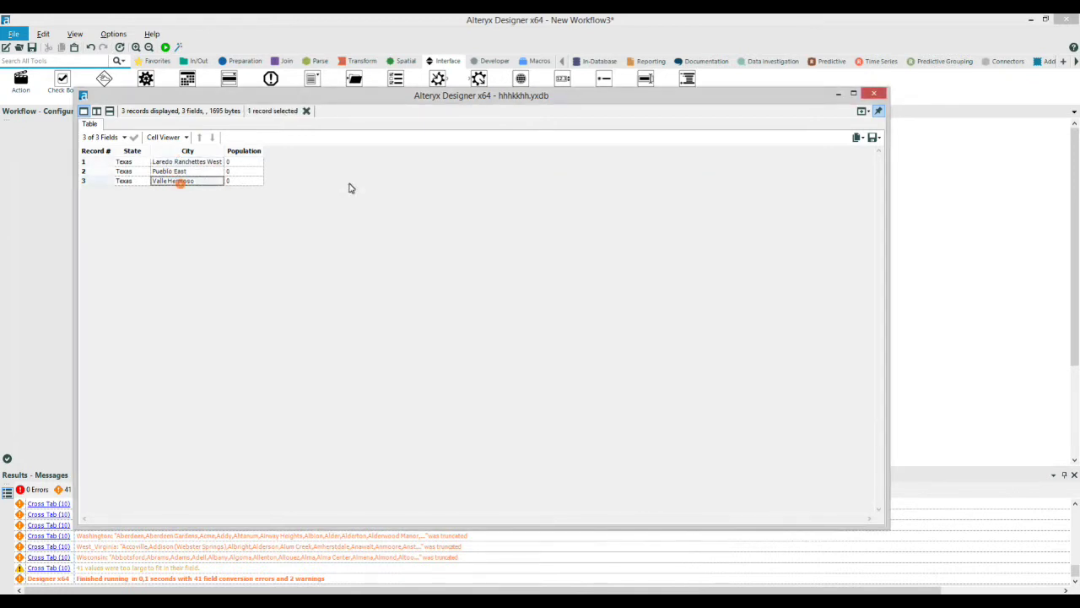
left_click(877, 94)
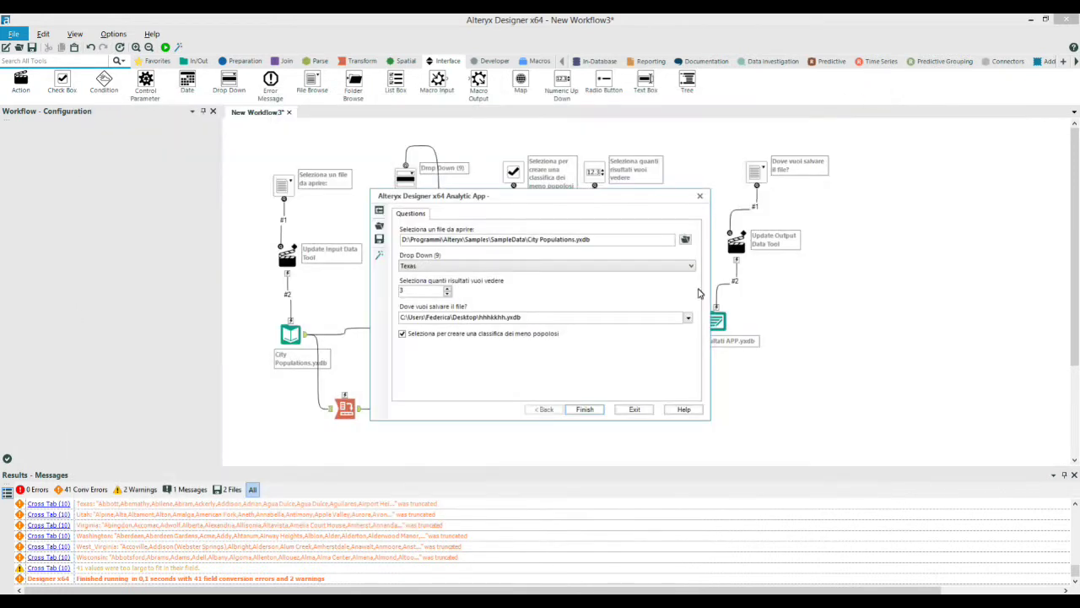
left_click(635, 410)
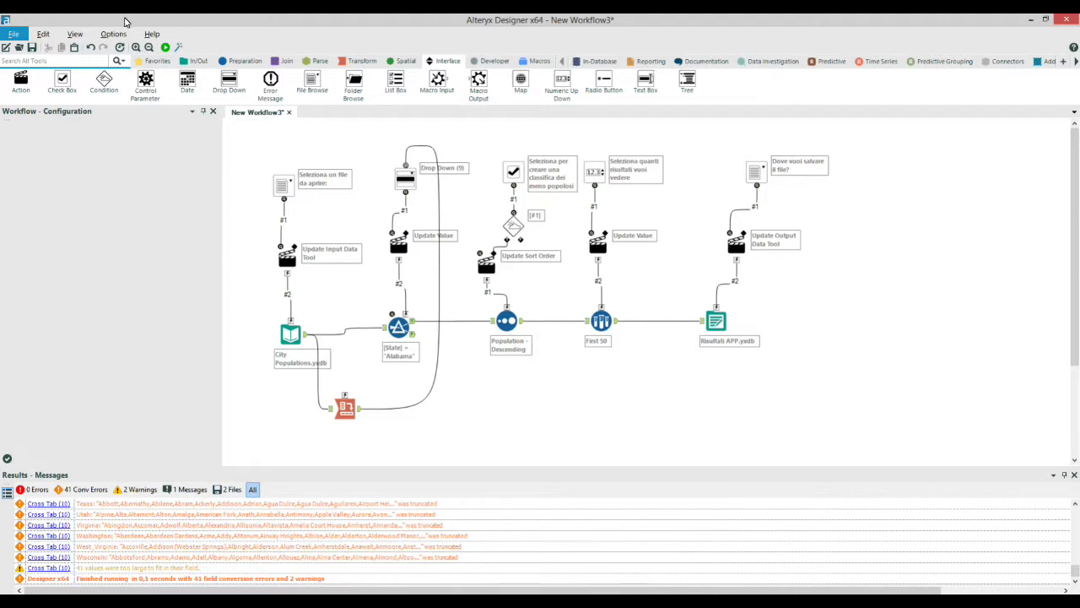
Open the Interface Designer, move it up over the canvas, and make it taller and narrower
left_click(74, 38)
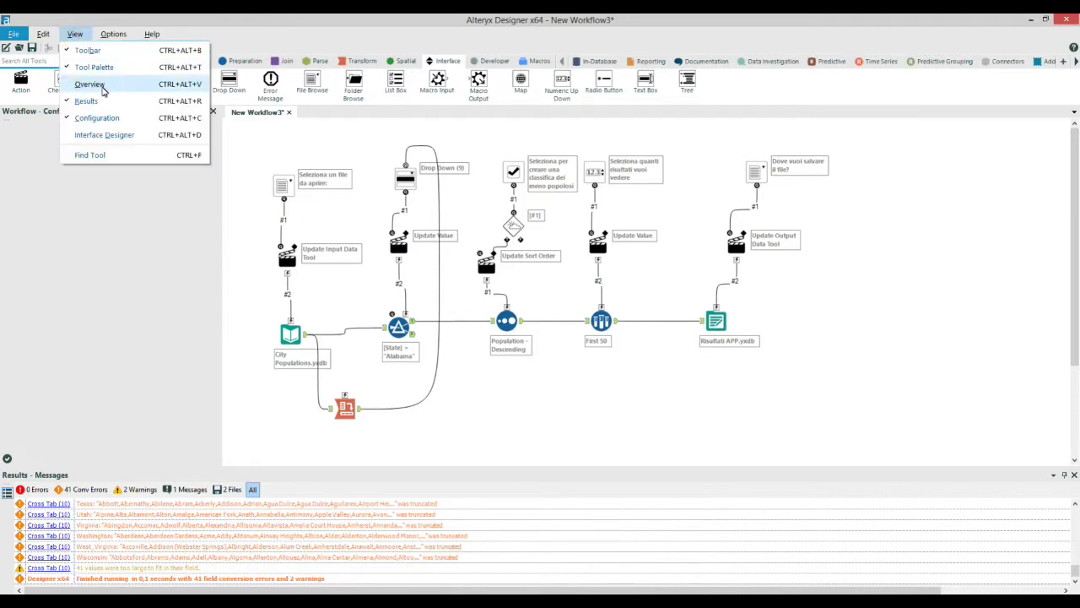
left_click(120, 136)
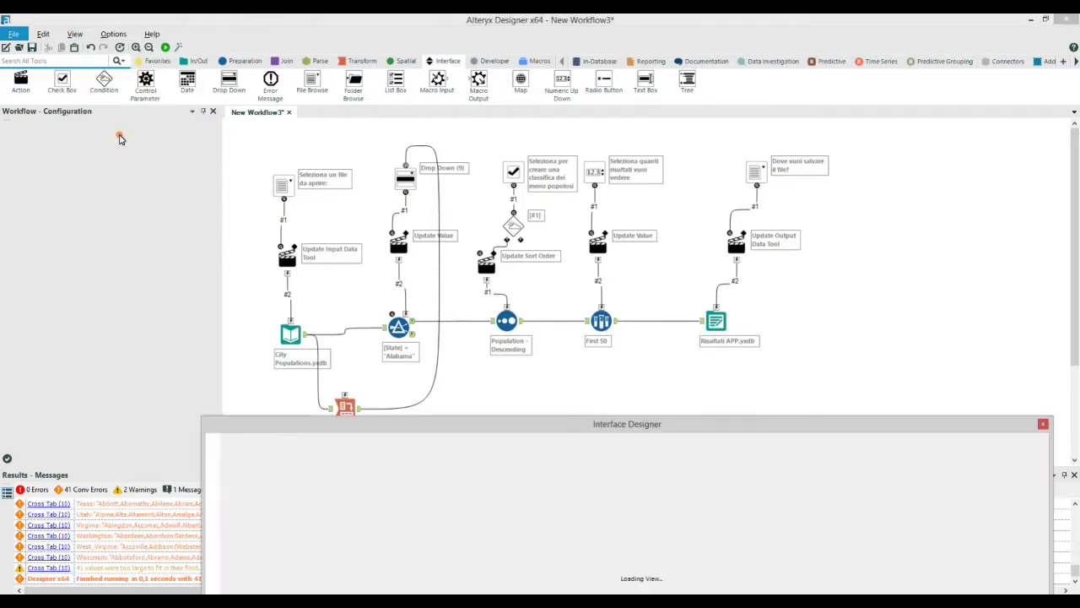
left_click_drag(634, 428, 563, 162)
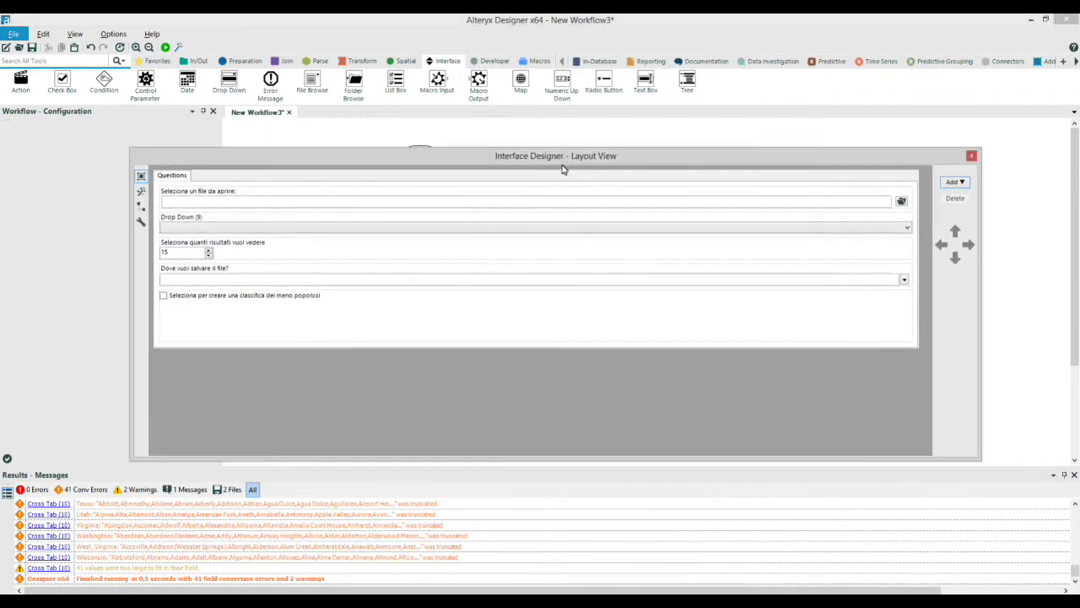
left_click_drag(562, 462, 555, 552)
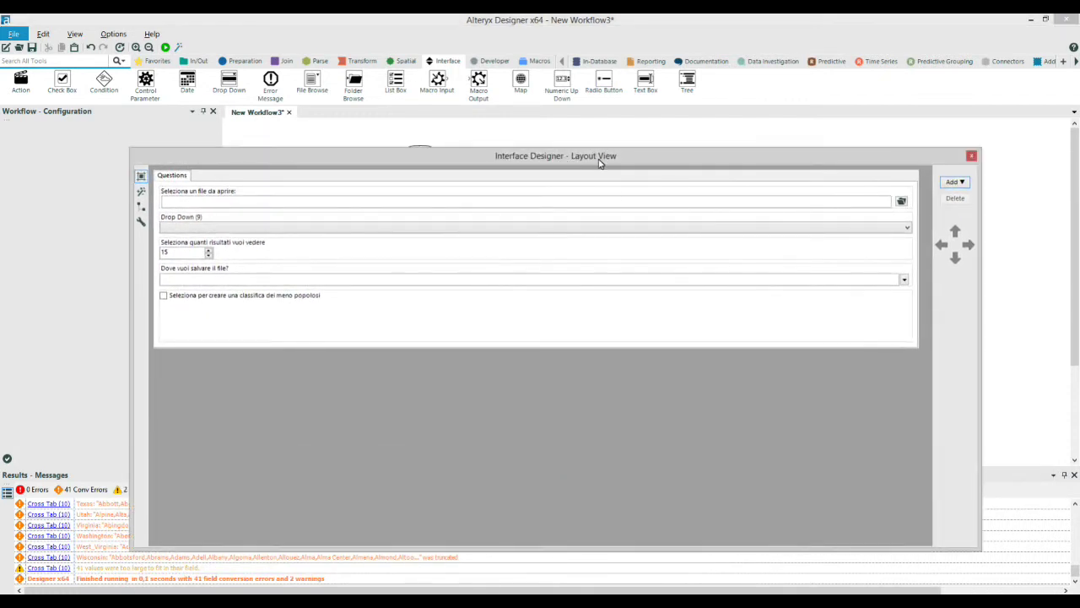
left_click_drag(600, 161, 606, 151)
left_click_drag(988, 302, 791, 309)
left_click_drag(513, 146, 641, 141)
Examine the settings of the Questions tab, the state drop-down, the result count and the check box in the Layout View
left_click(332, 198)
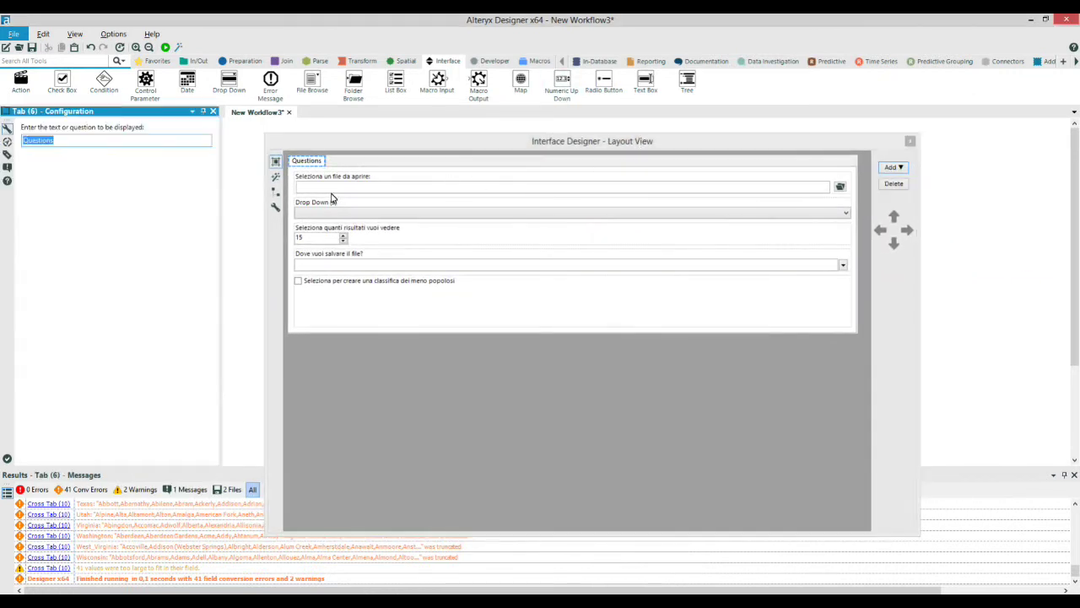
left_click(332, 182)
left_click(326, 205)
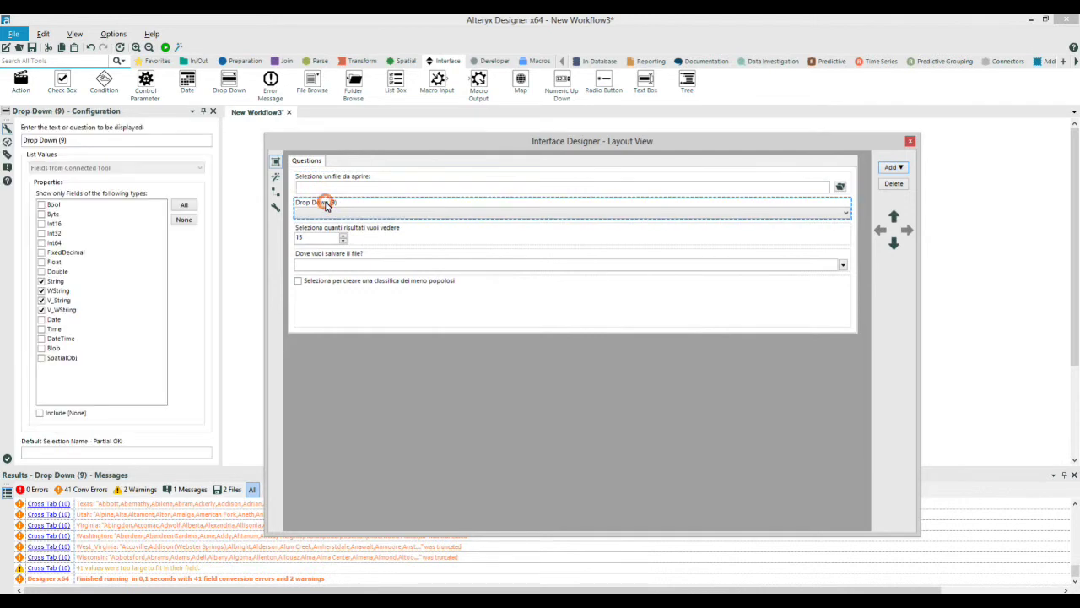
left_click(376, 230)
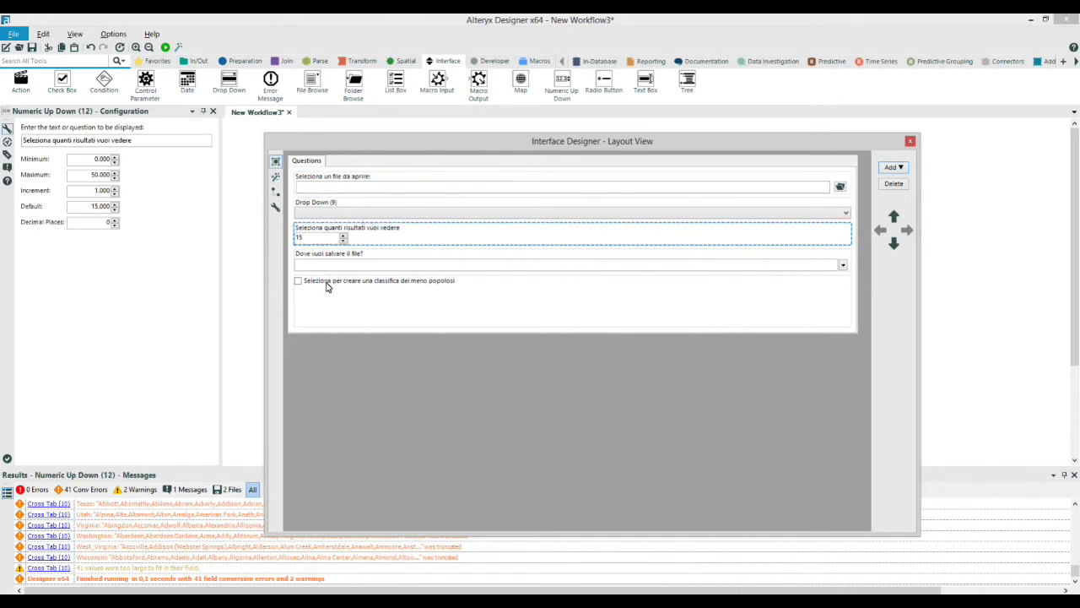
left_click(327, 283)
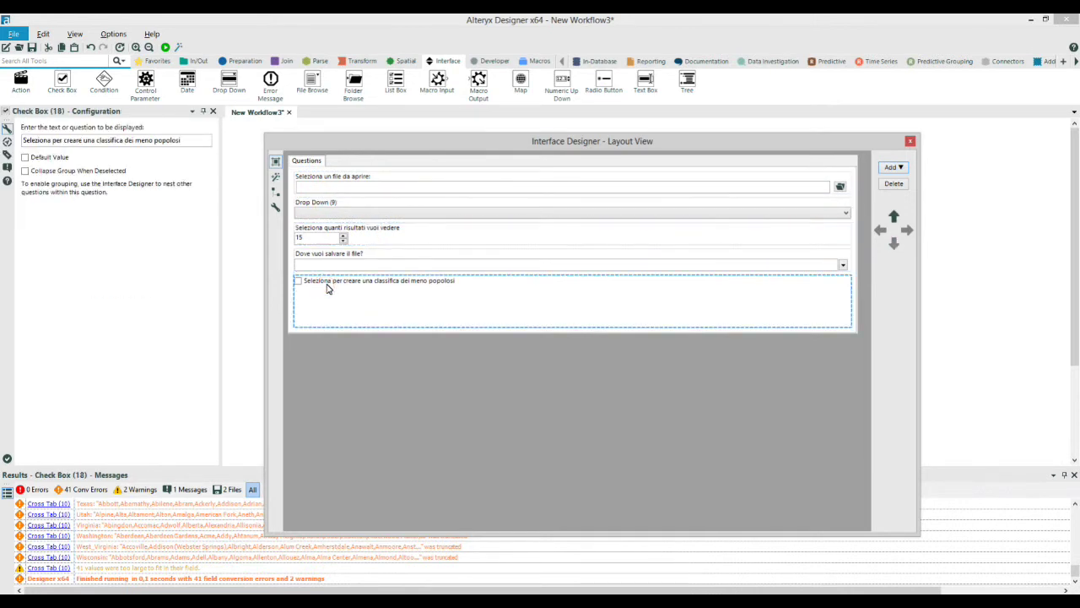
left_click(309, 161)
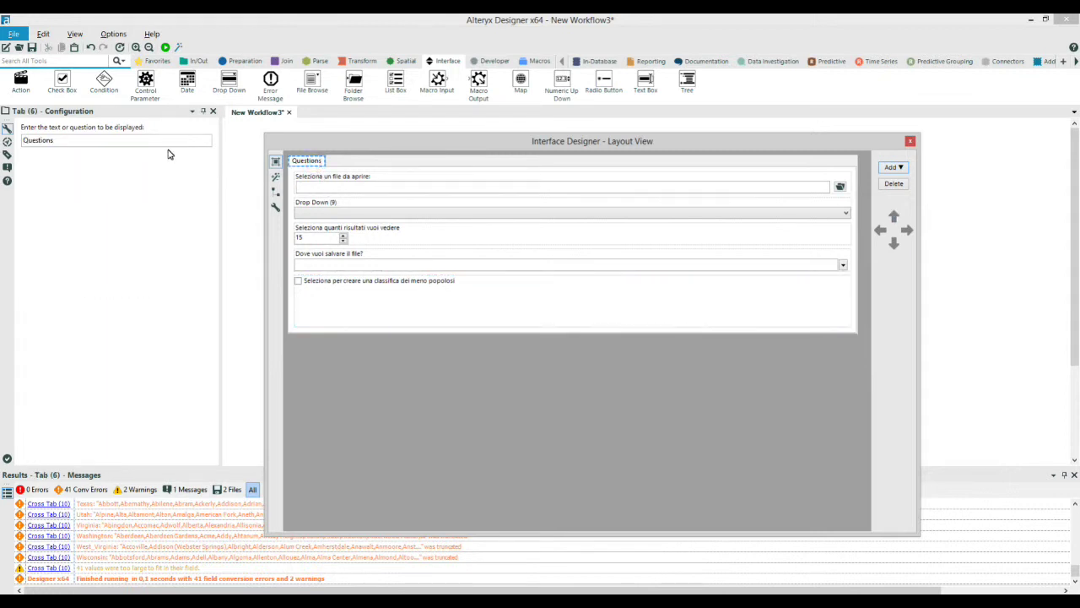
Rename the Questions tab to "Seleziona i parametri"
double_click(101, 140)
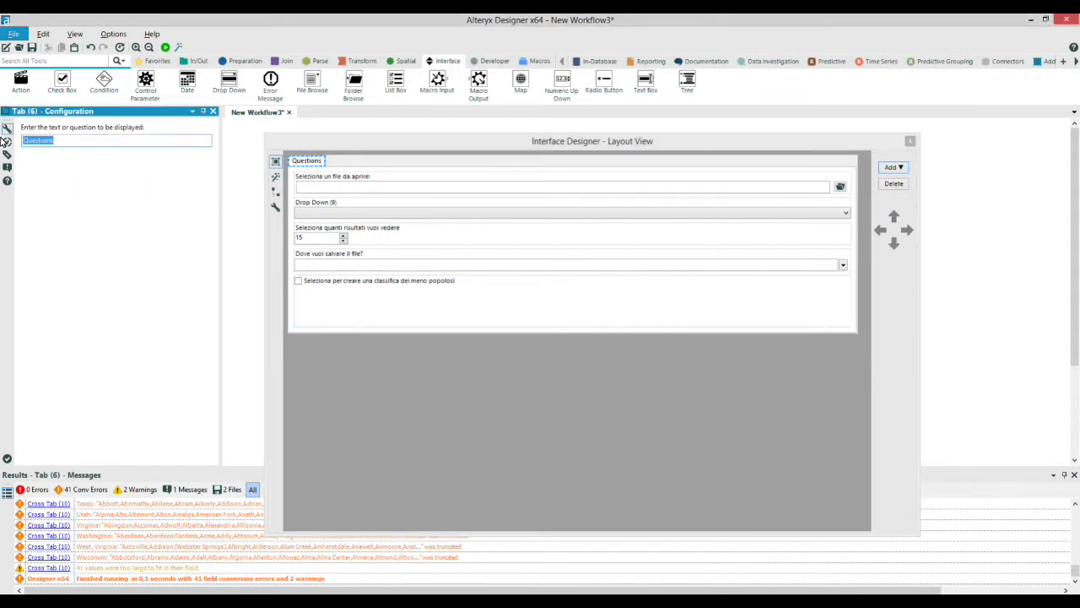
type("Seleziona i parametri")
left_click(446, 186)
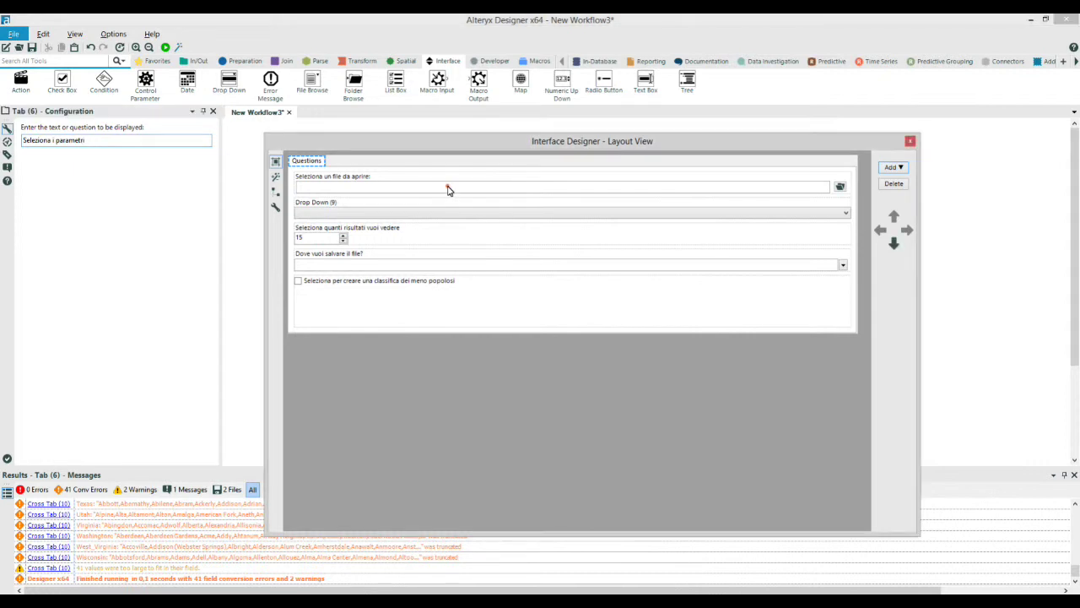
Set the question text of the state drop-down to "Scegli uno stato:"
left_click(406, 216)
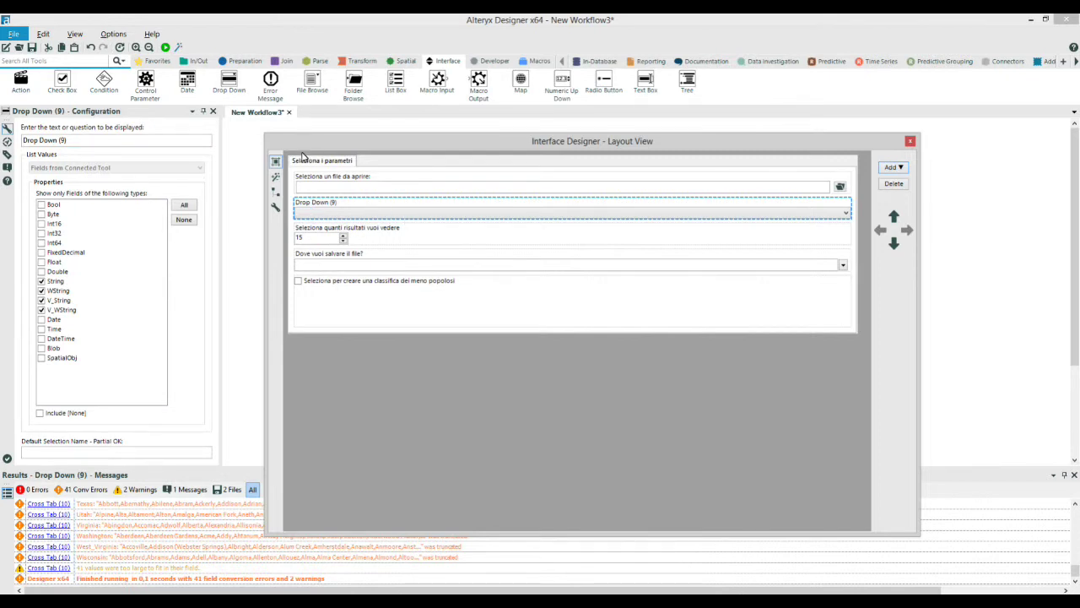
left_click(115, 141)
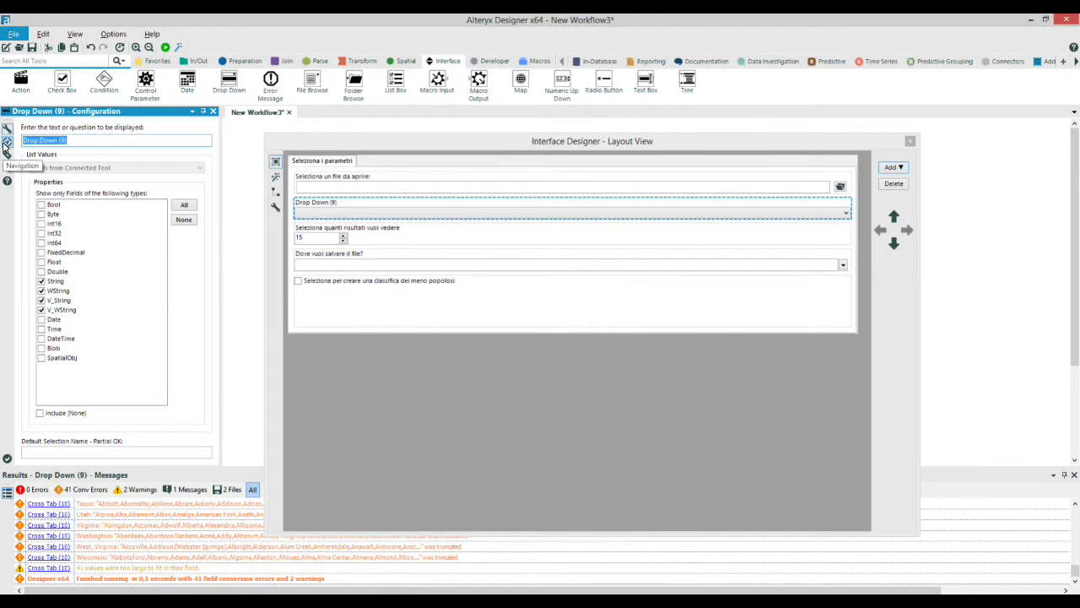
type("Scegli uno stato:")
left_click(355, 442)
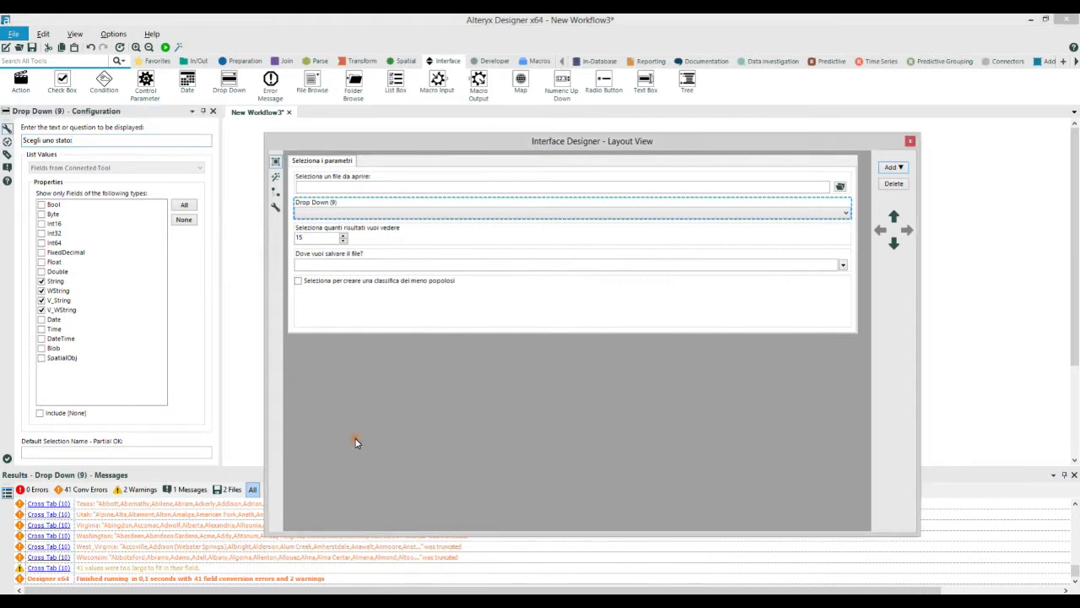
Move the "Dove vuoi salvare il file?" question below the least-populous ranking check box
left_click(376, 244)
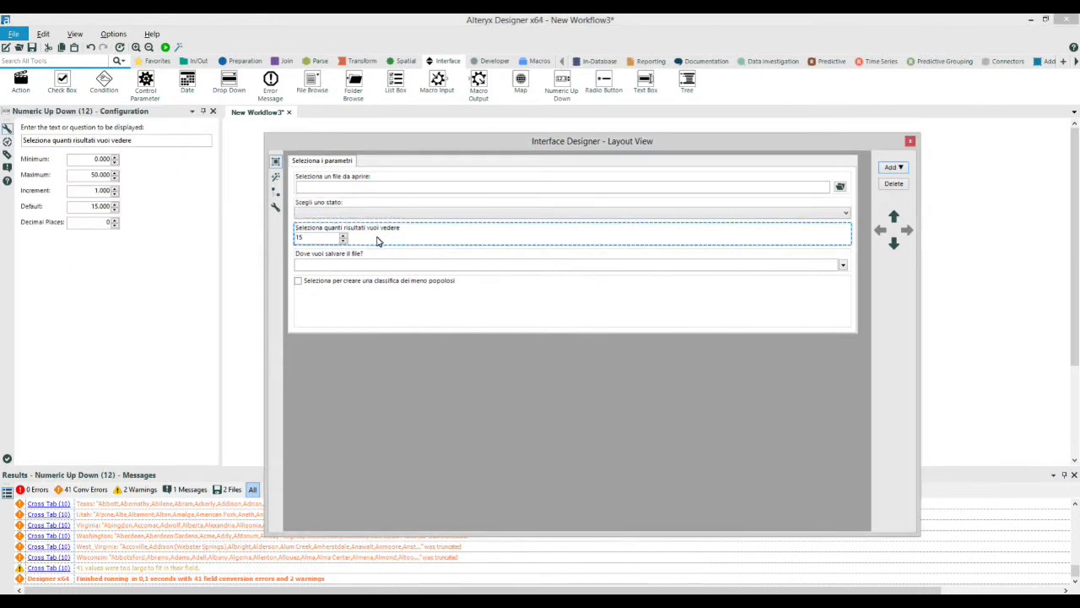
left_click(364, 269)
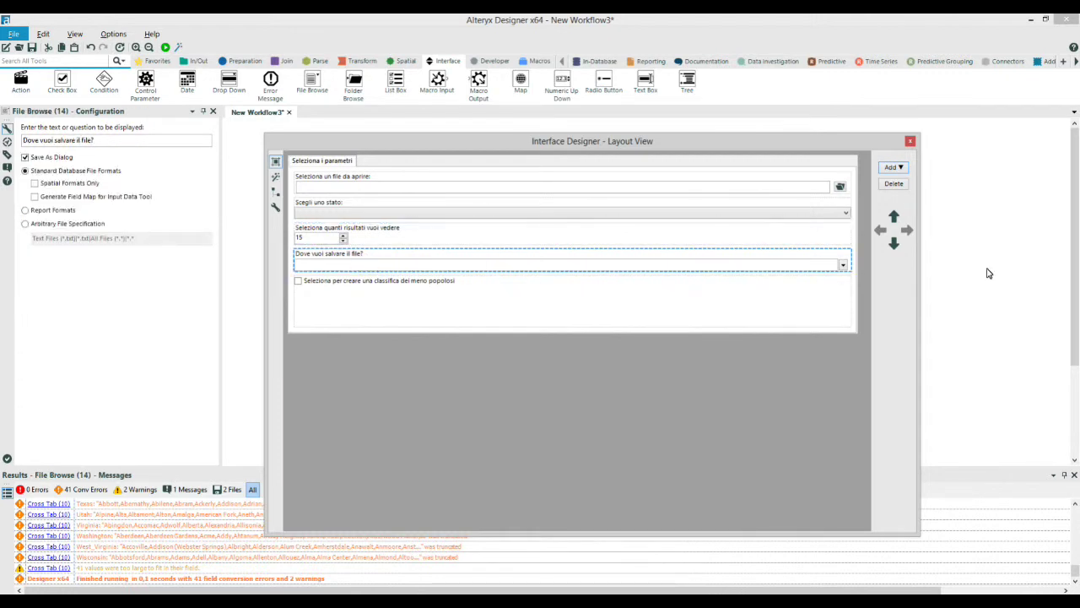
left_click(895, 243)
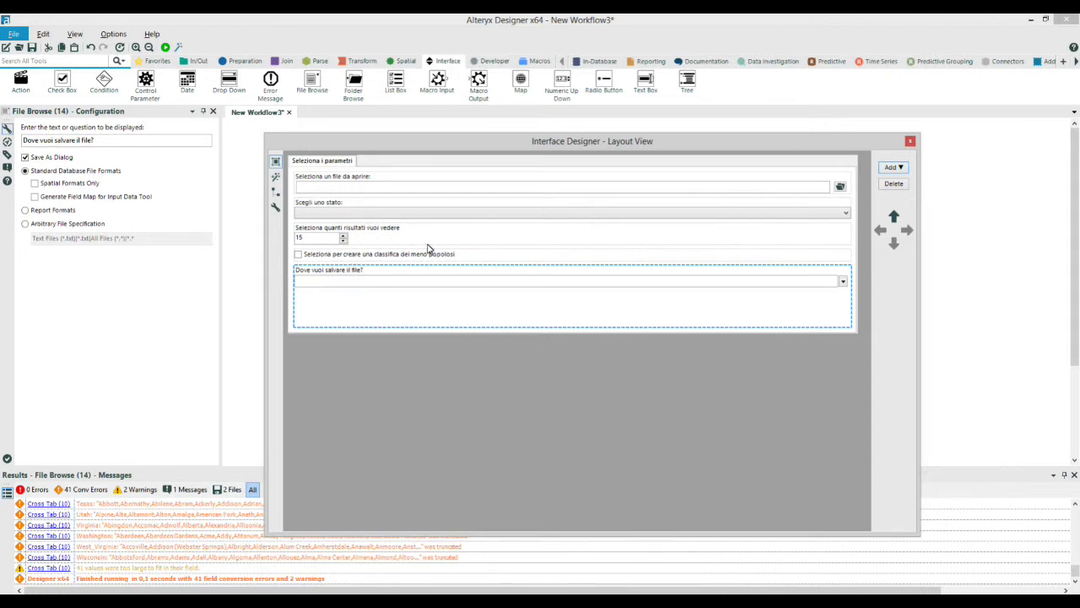
Try moving the state drop-down up one place in the layout, and return it to its original position
left_click(389, 213)
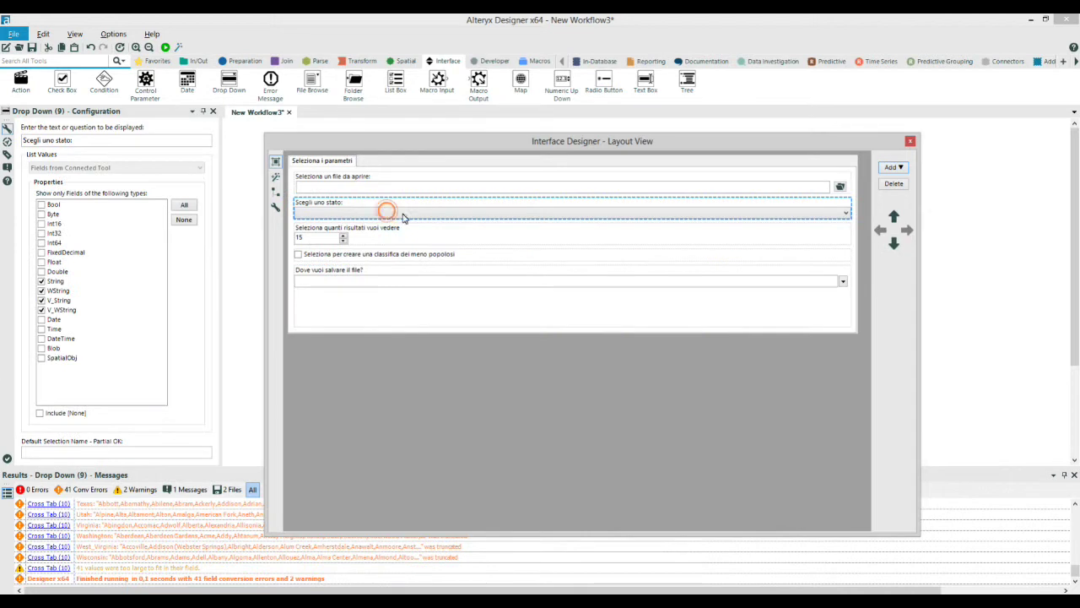
left_click(896, 217)
left_click(893, 243)
Add a group box to the tab and title it "Parametri"
left_click(898, 171)
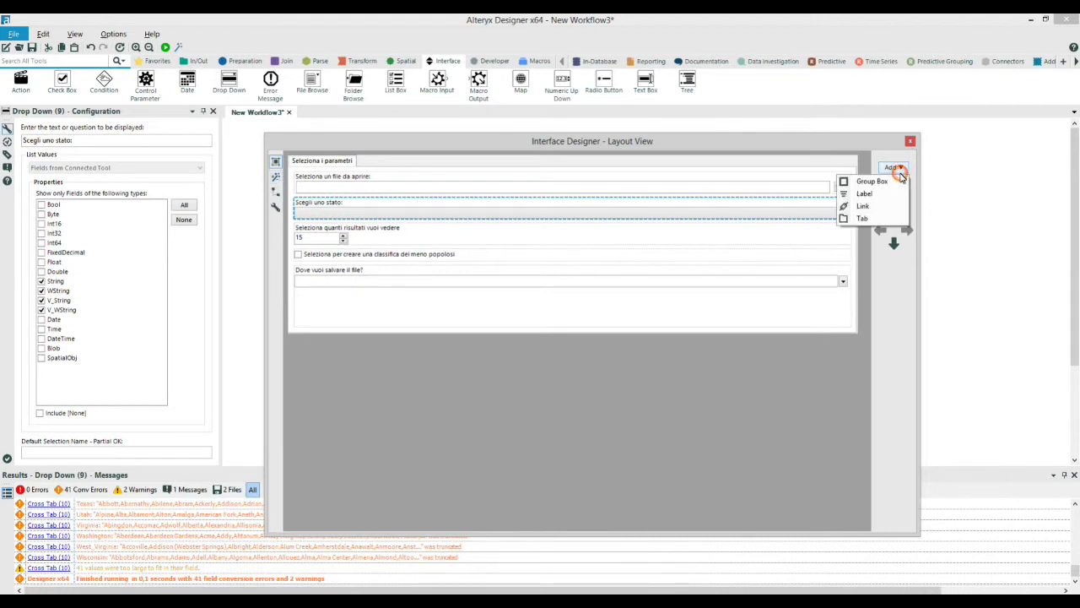
left_click(900, 181)
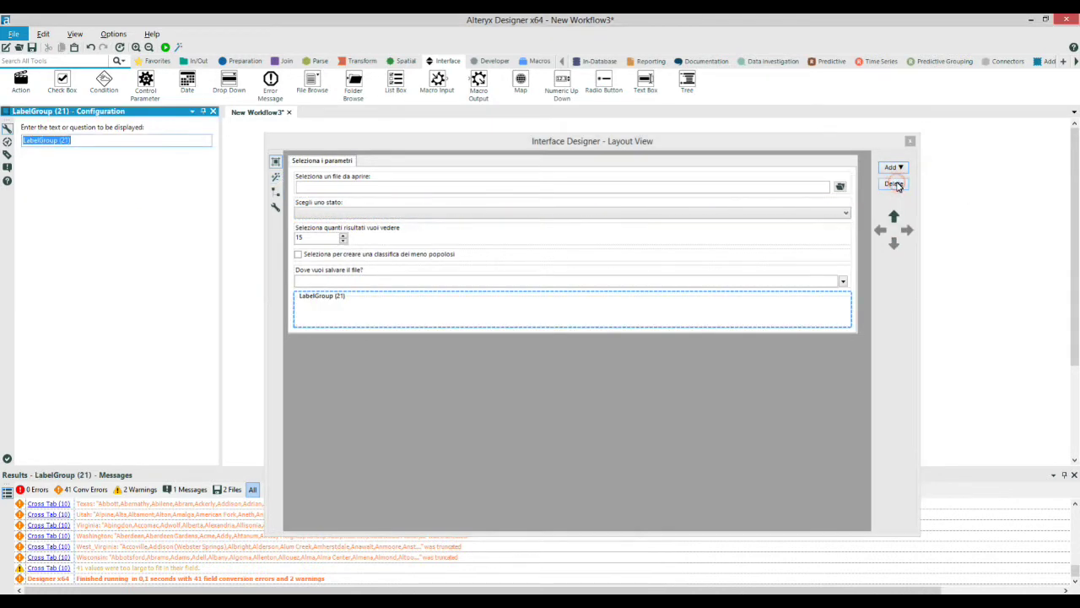
left_click(325, 301)
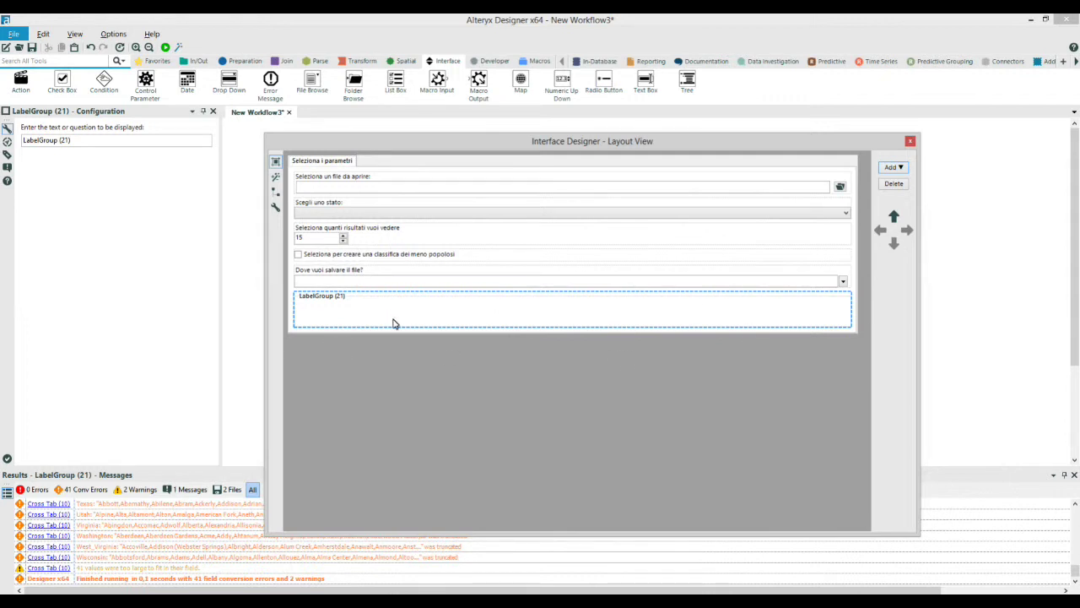
left_click(84, 142)
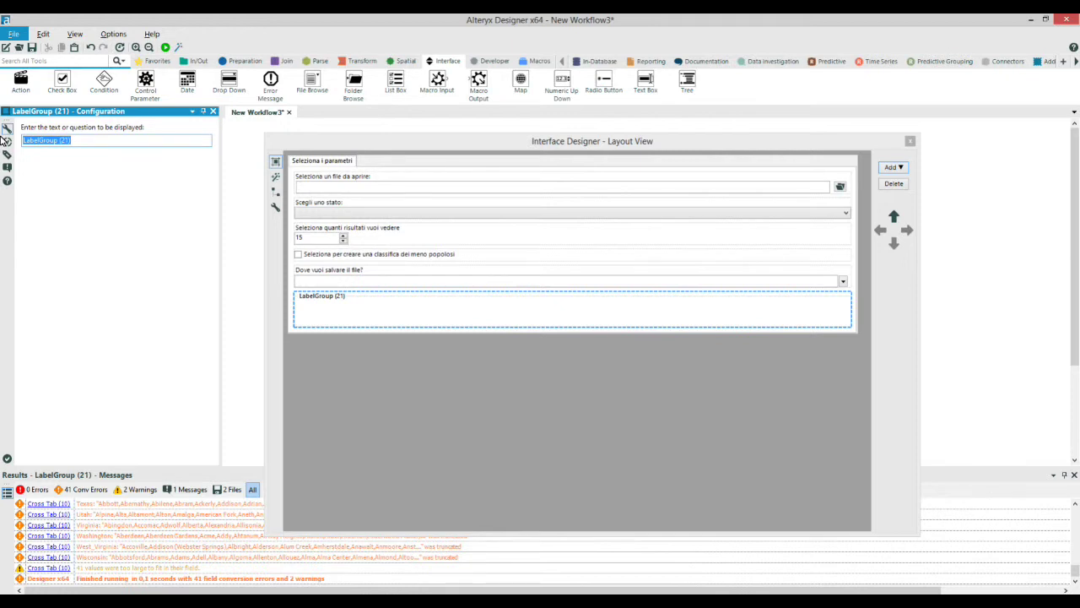
type("Parametri")
left_click(391, 397)
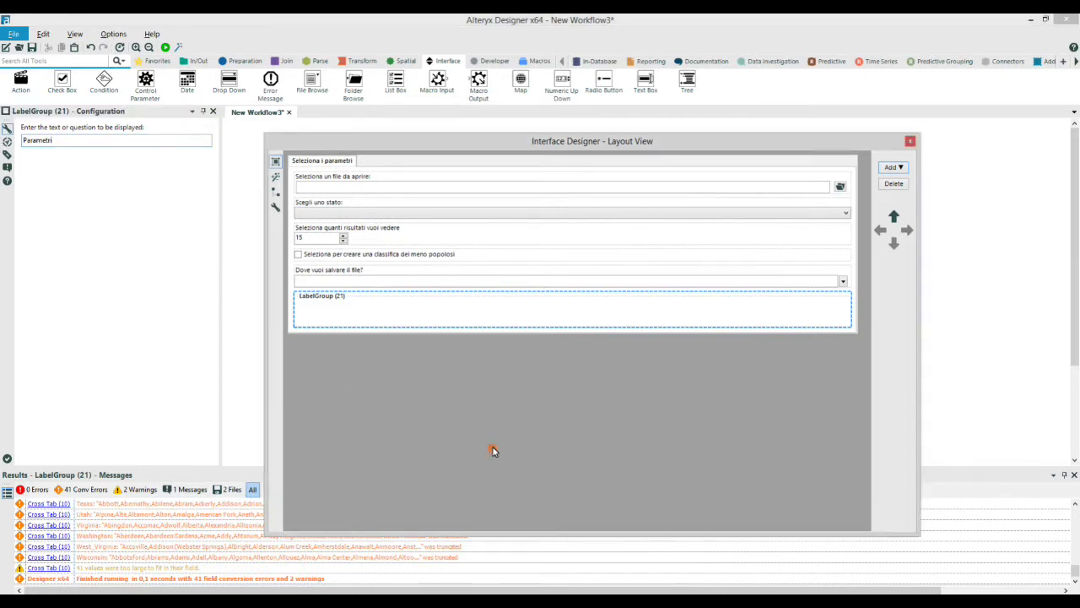
Move the Parametri group box to the top of the tab, above the input file question
left_click(894, 215)
left_click(894, 215)
left_click(894, 215)
left_click(894, 215)
left_click(894, 215)
Place the input file question, the state drop-down and the result count inside the Parametri group box
left_click(769, 202)
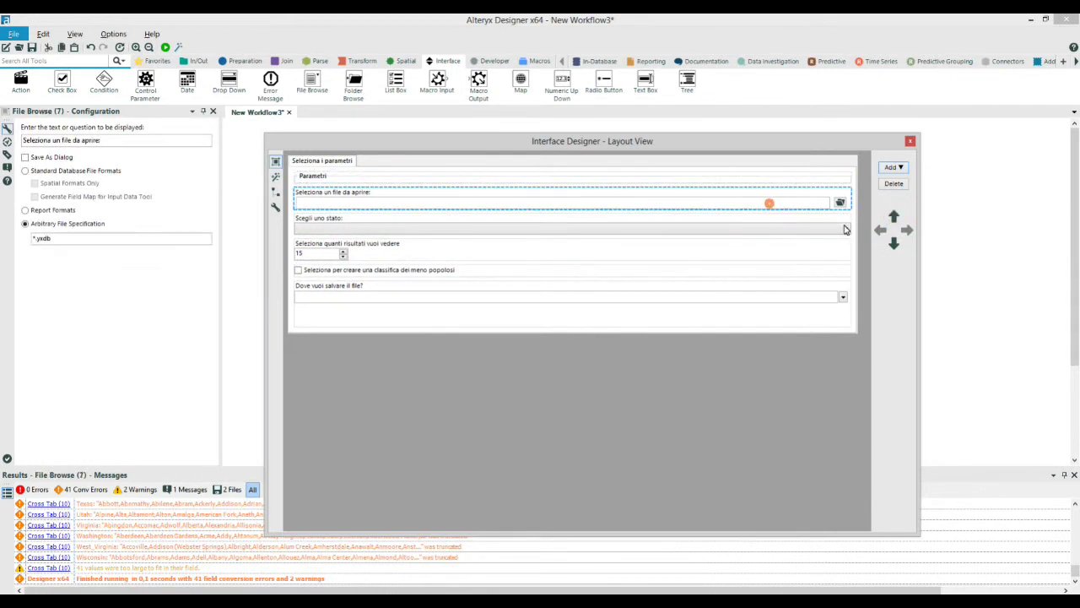
left_click(906, 230)
left_click(617, 244)
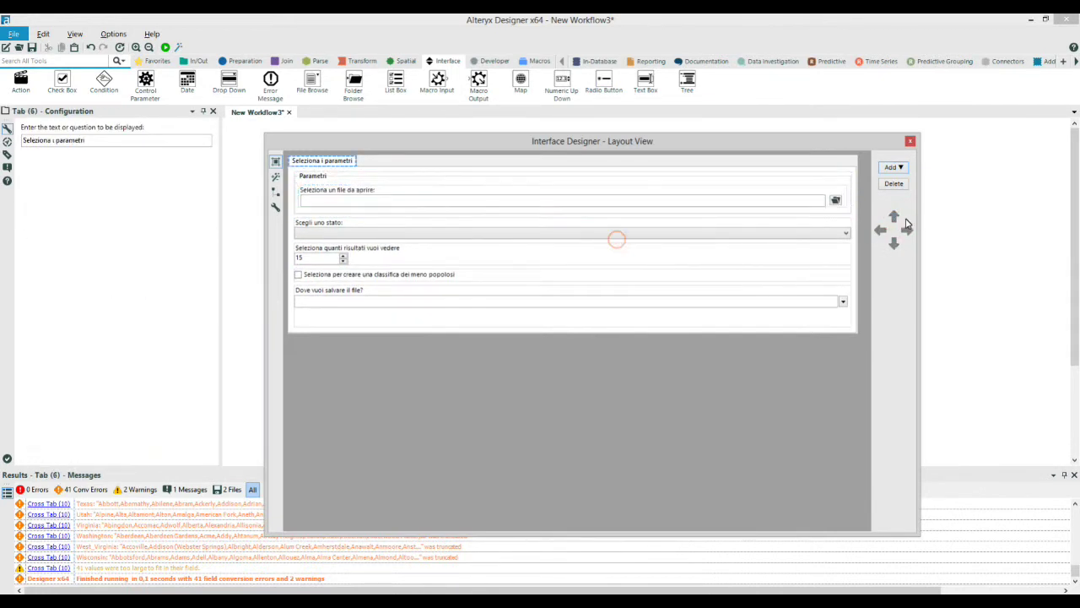
left_click(774, 236)
left_click(894, 216)
left_click(594, 258)
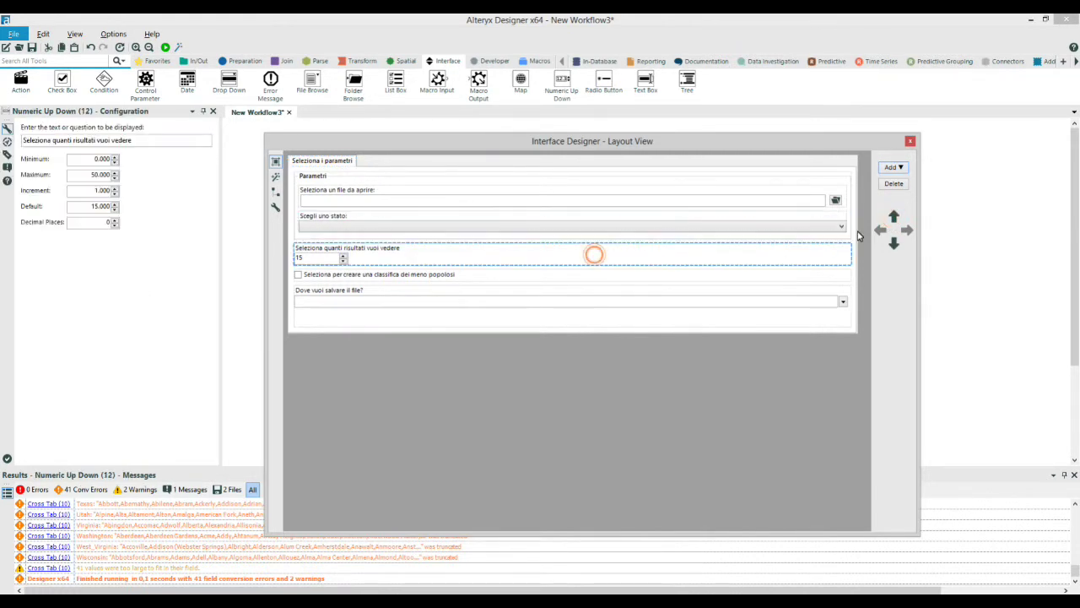
left_click(895, 217)
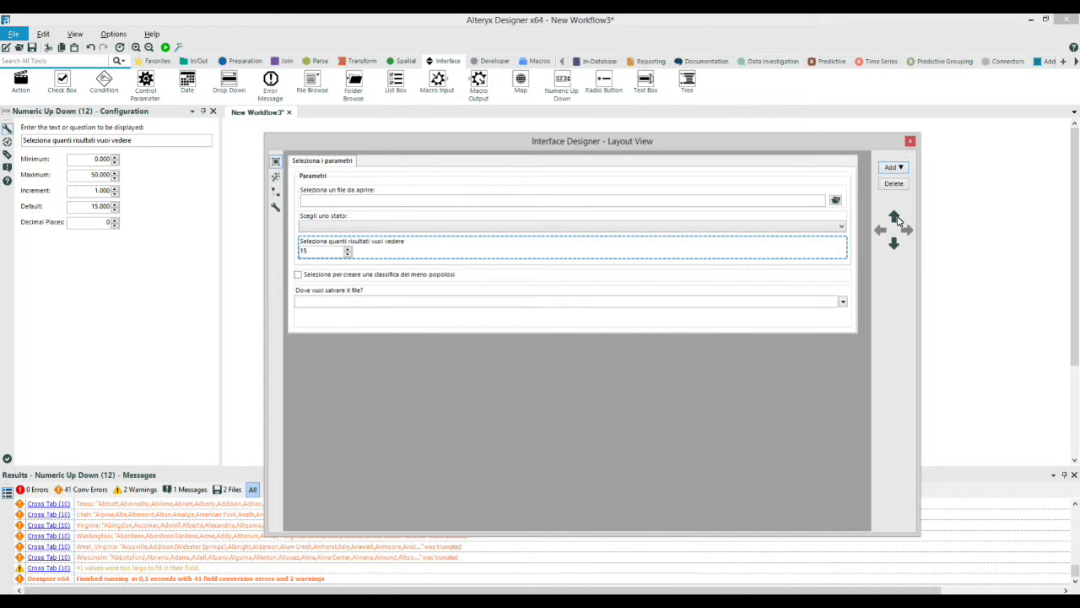
Add a group box titled "Salvataggio" and place the "Dove vuoi salvare il file?" question inside it
left_click(894, 168)
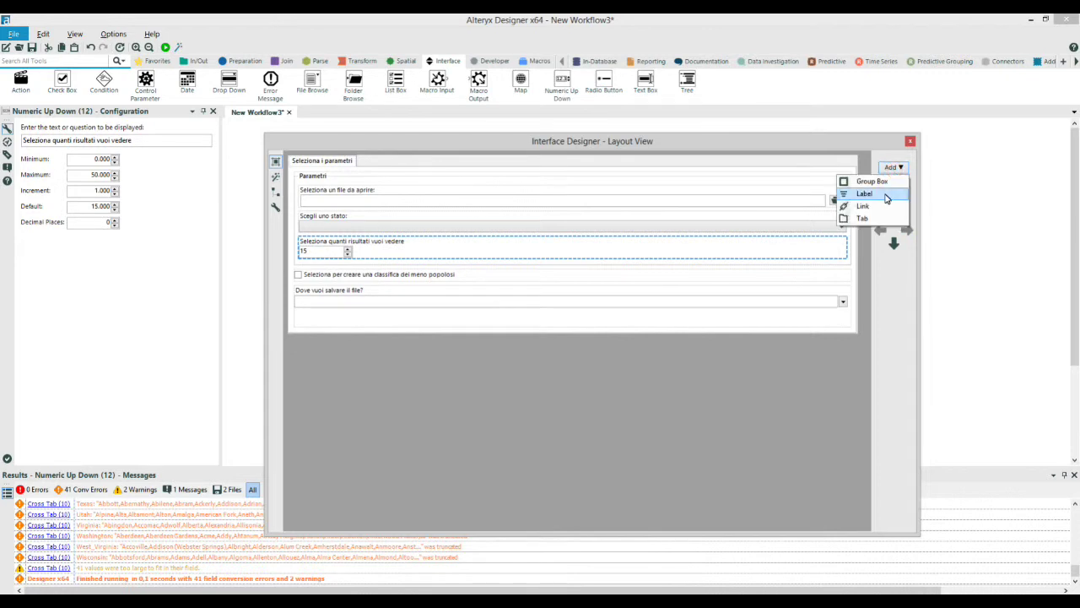
left_click(882, 187)
type("Salvataggio")
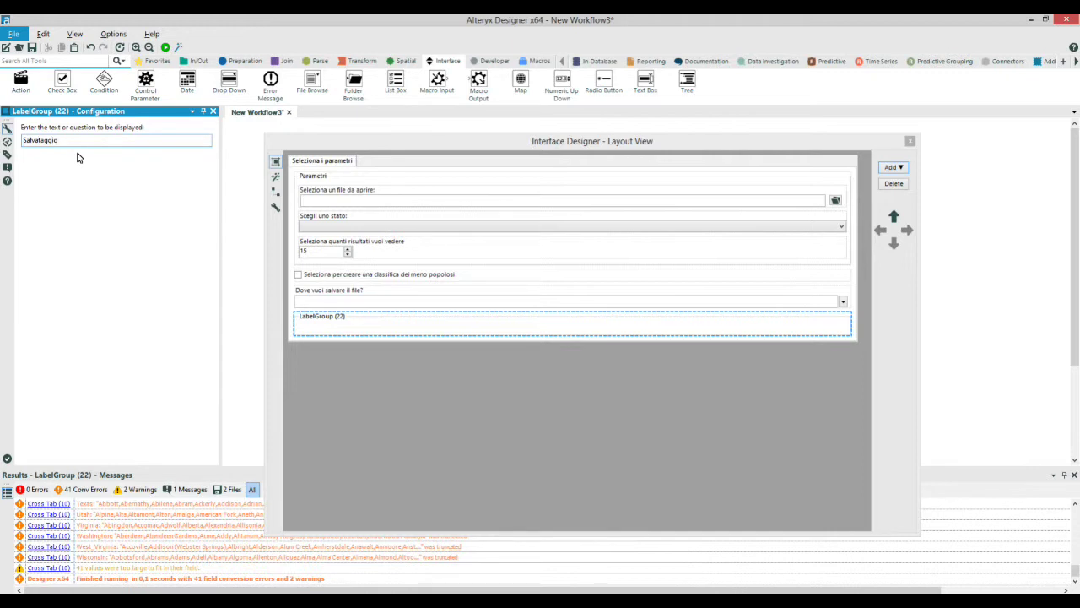
left_click(383, 301)
left_click(894, 243)
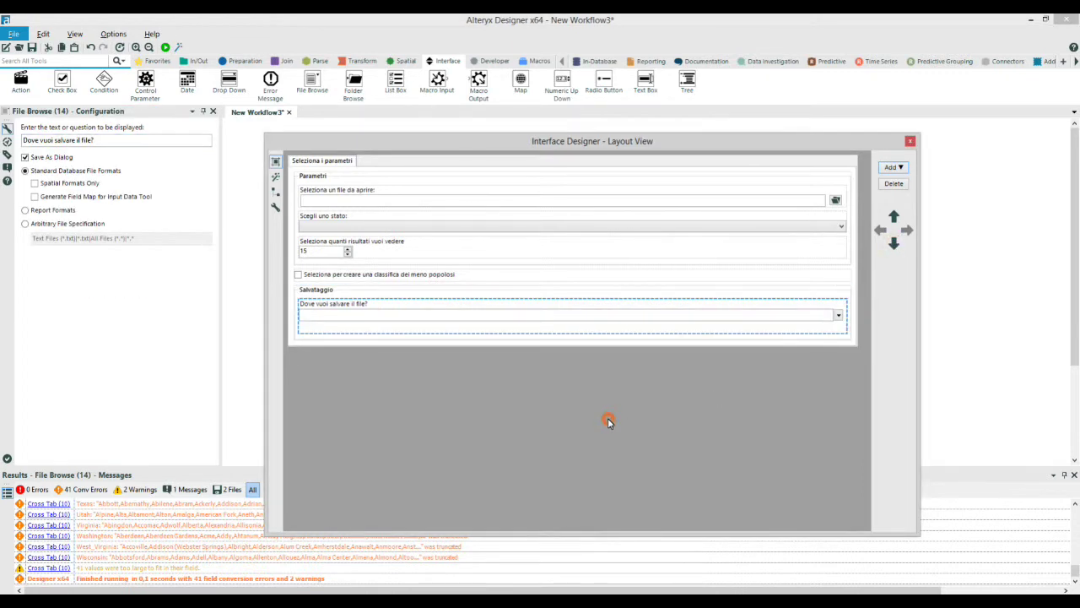
Try adding a label below the Salvataggio group box, and delete it
left_click(897, 172)
left_click(865, 194)
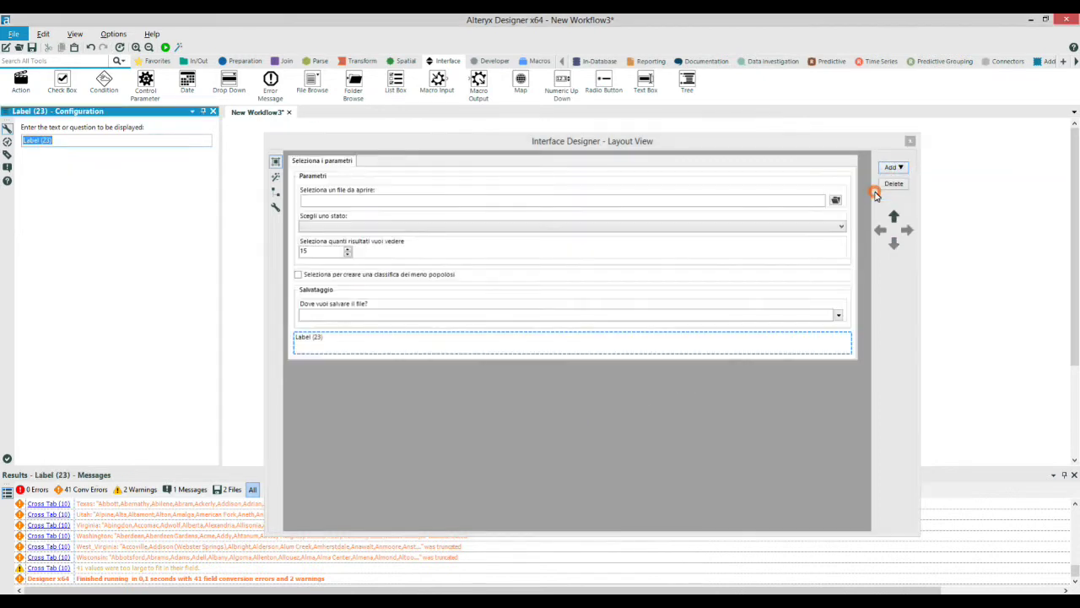
left_click(321, 343)
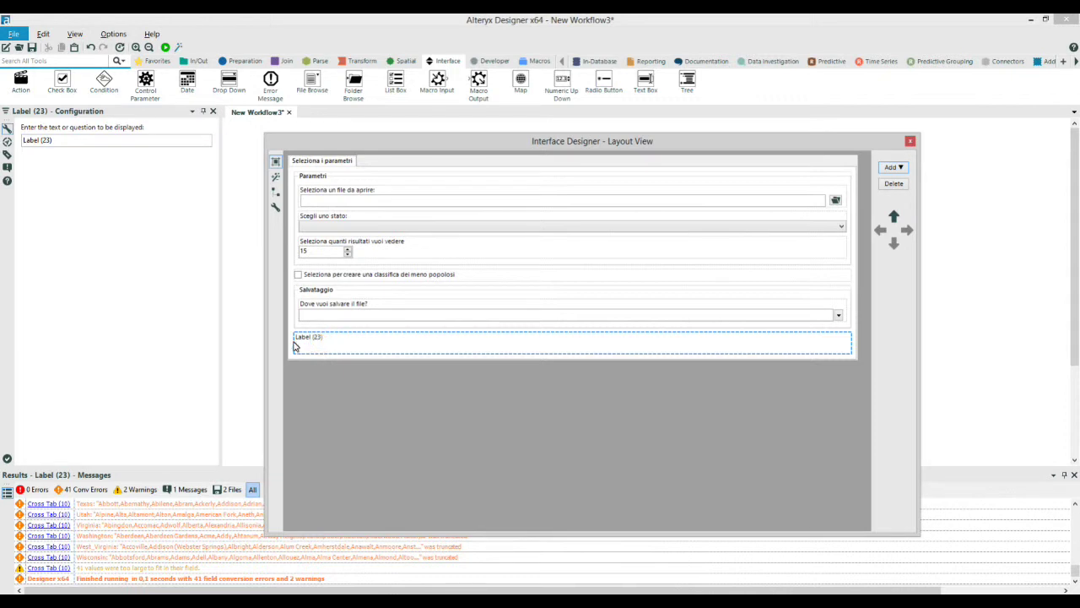
left_click(61, 144)
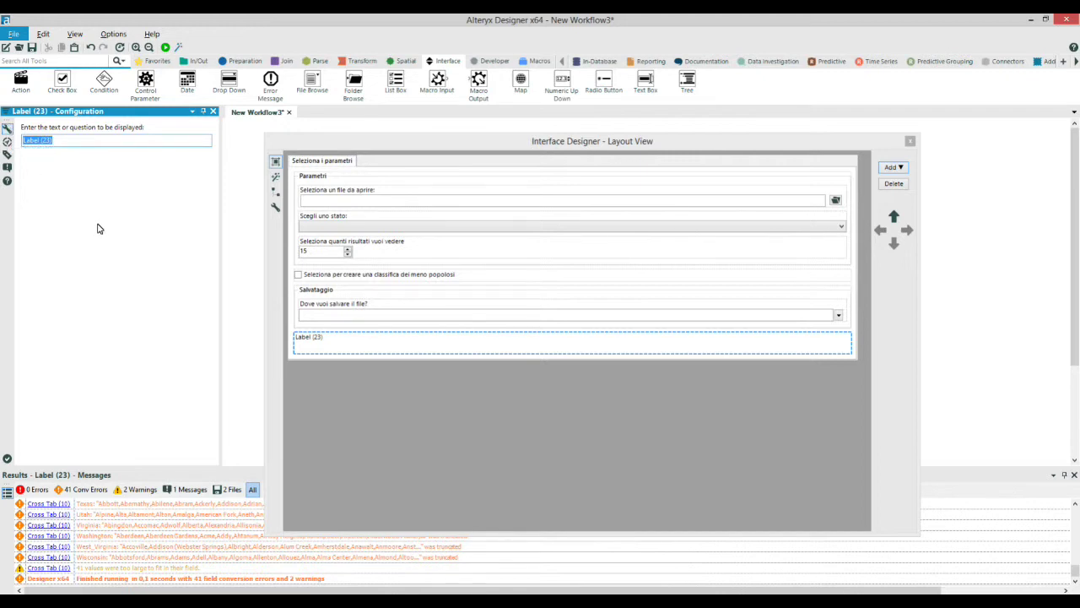
left_click(894, 184)
Try adding a link below the Salvataggio group box, and delete it
left_click(893, 168)
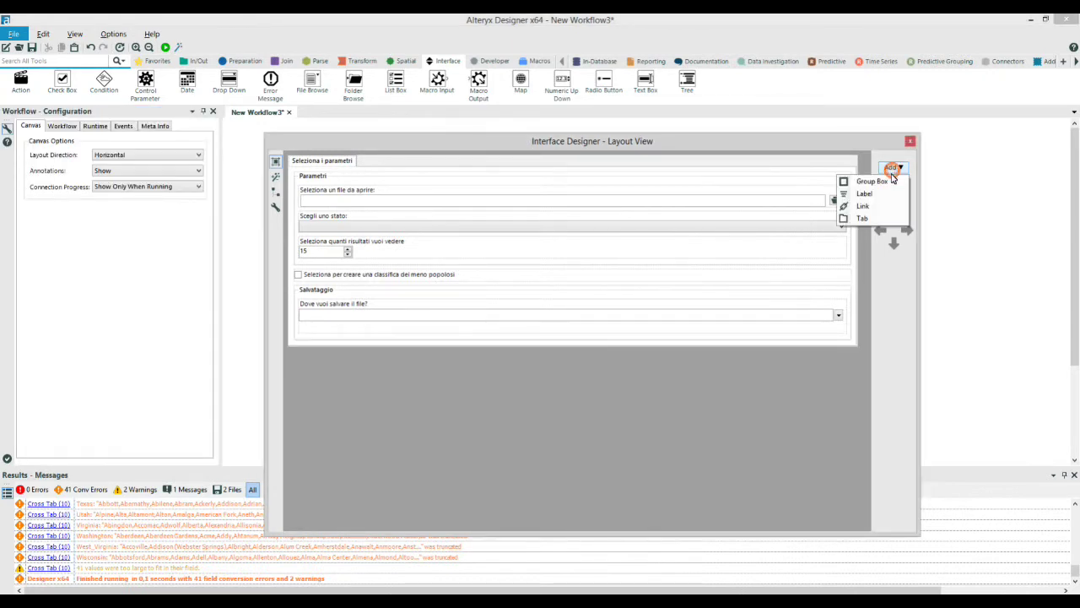
left_click(863, 206)
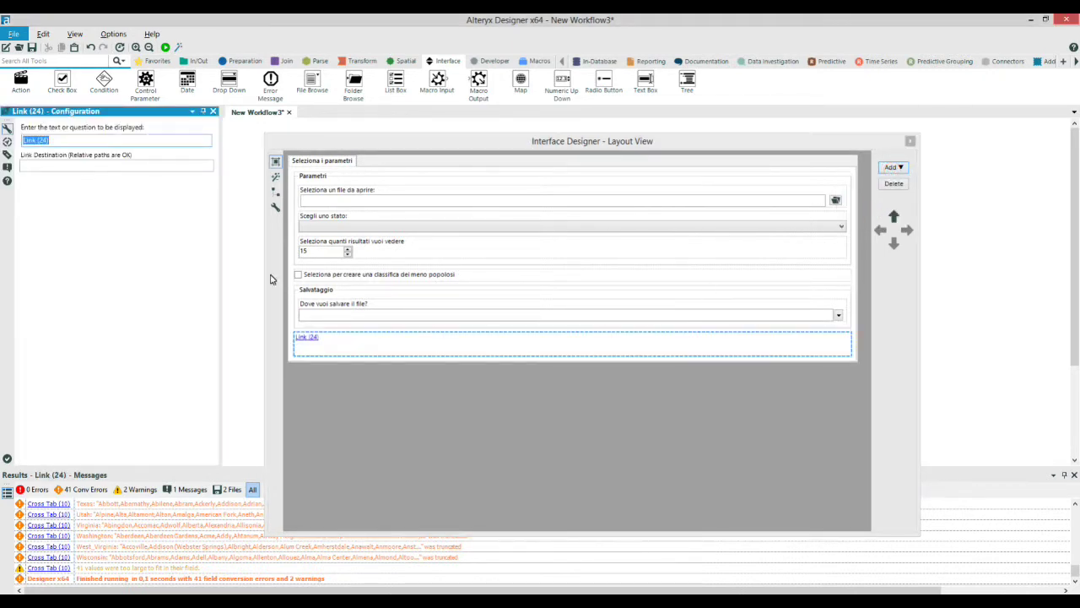
left_click(895, 184)
Add a second tab to the layout and move the Salvataggio group box onto it
left_click(893, 168)
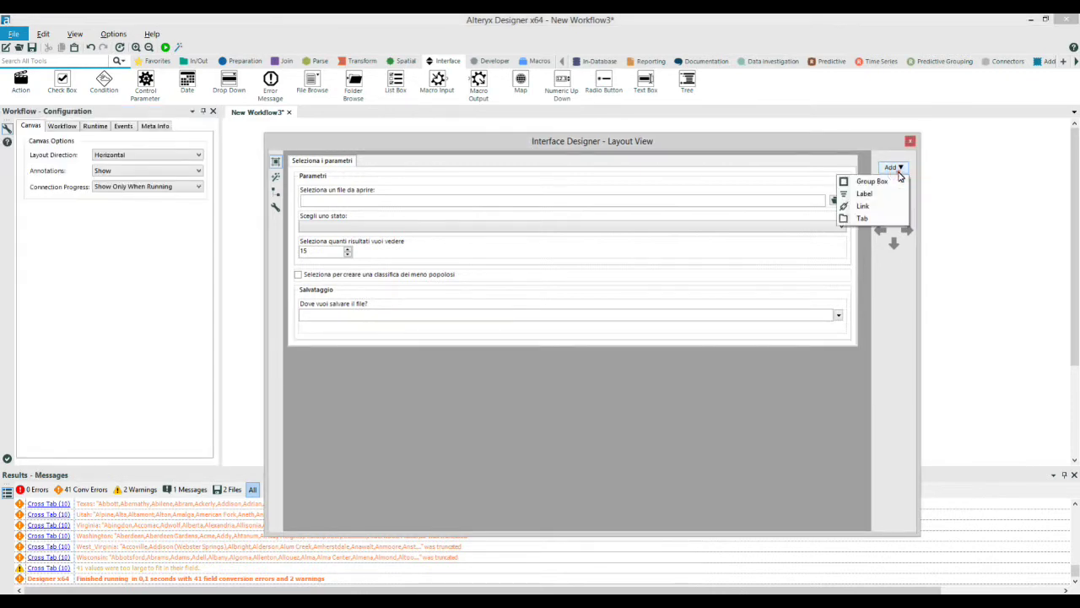
left_click(863, 218)
left_click(313, 162)
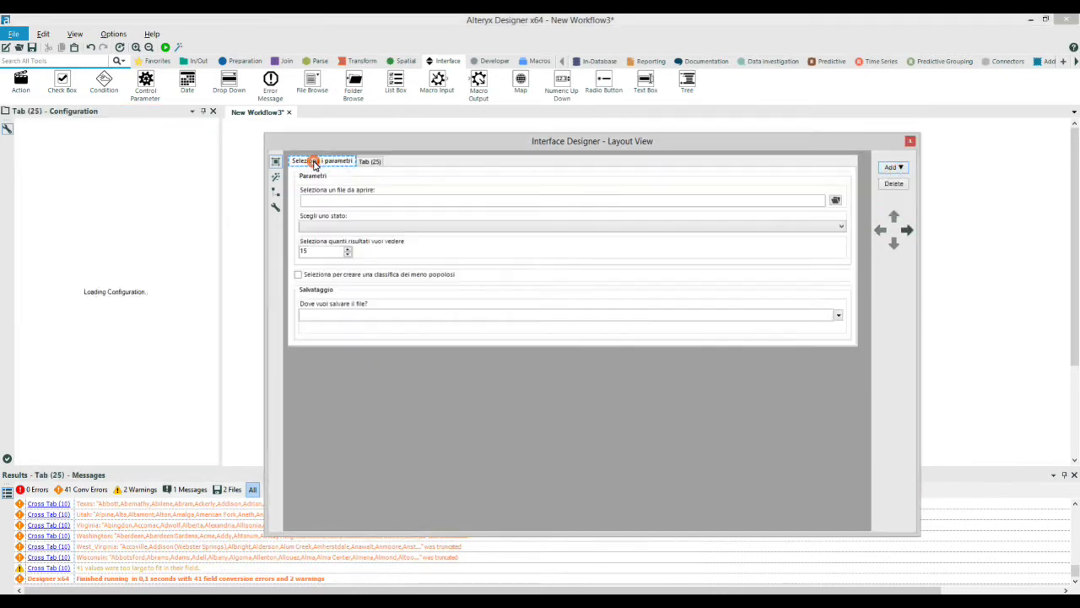
left_click(369, 162)
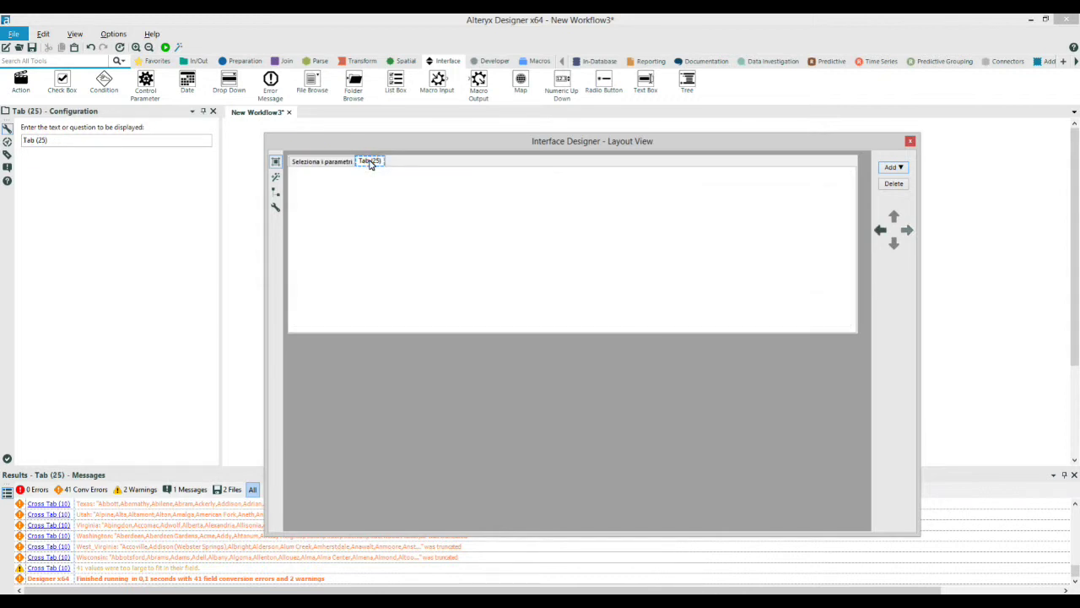
left_click(330, 163)
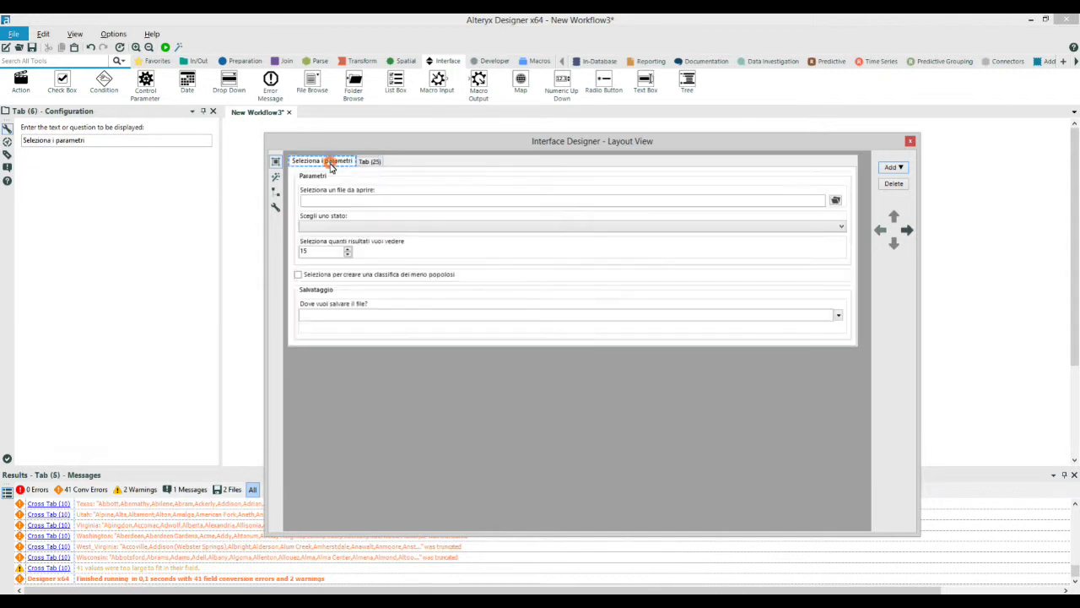
left_click(327, 292)
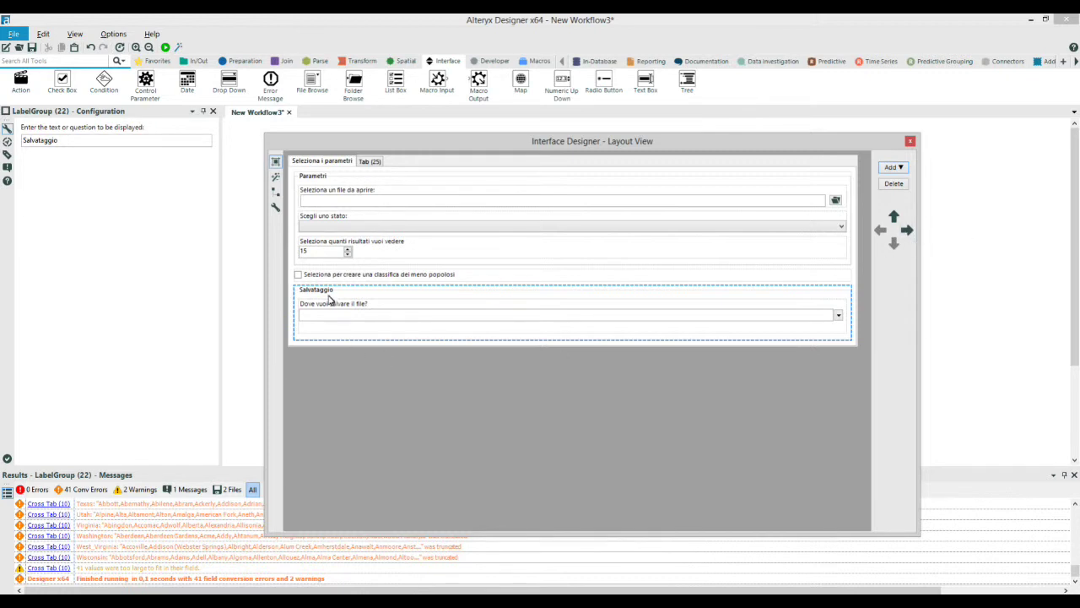
left_click(908, 230)
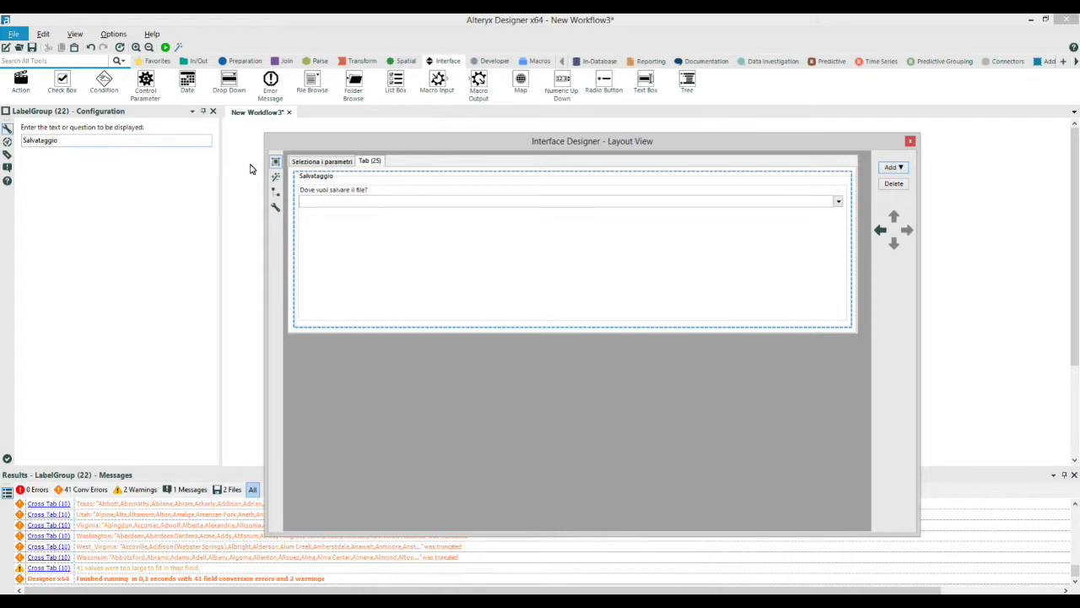
Rename the second tab to "Seleziona le opzioni di salvataggio"
left_click(339, 161)
left_click(367, 162)
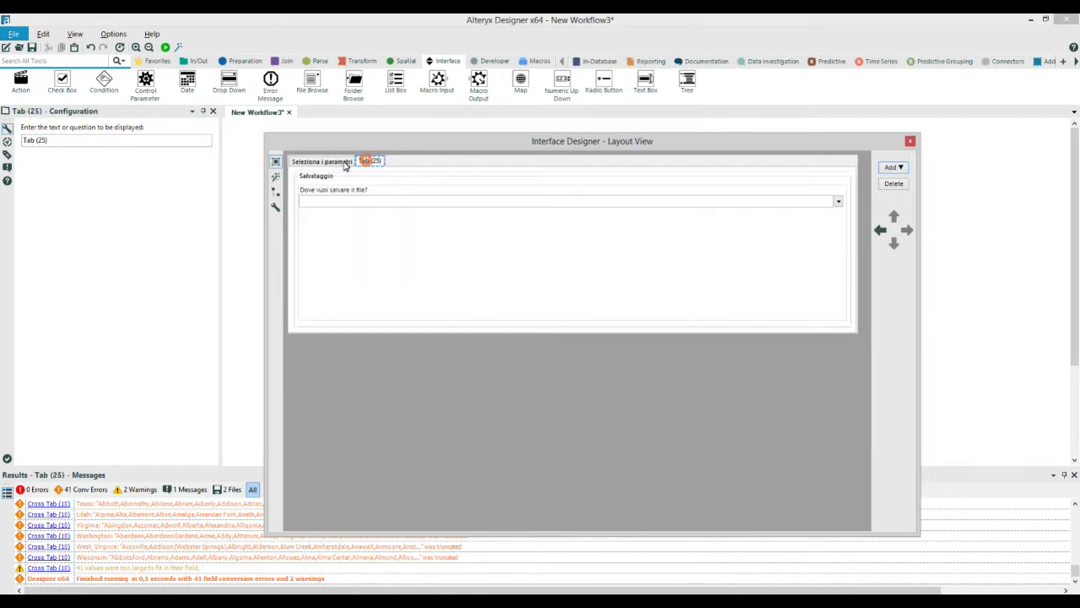
triple_click(67, 140)
type("Se")
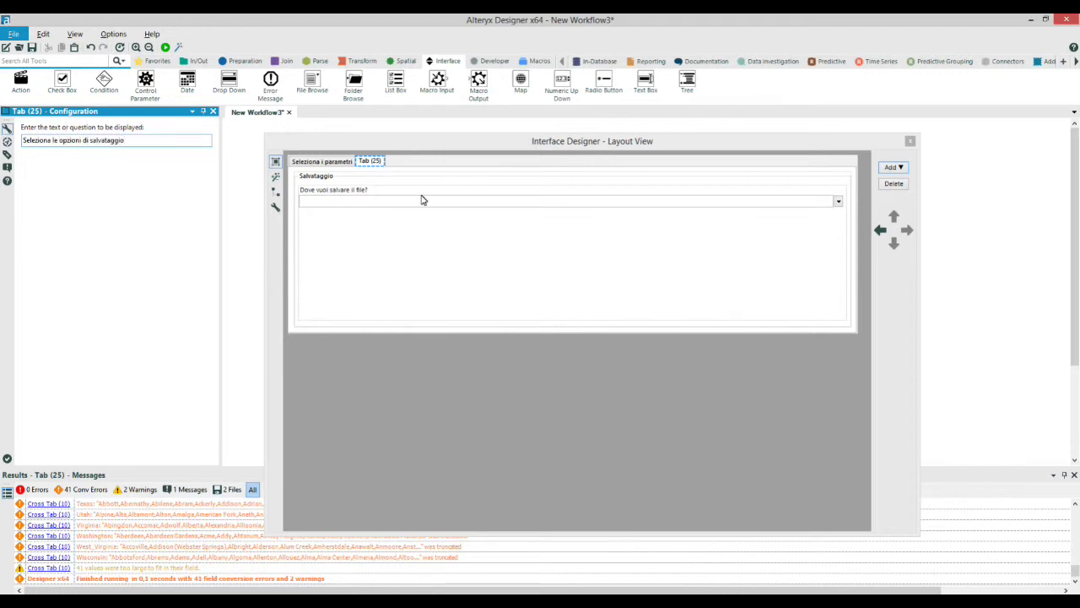
left_click(326, 163)
left_click(373, 161)
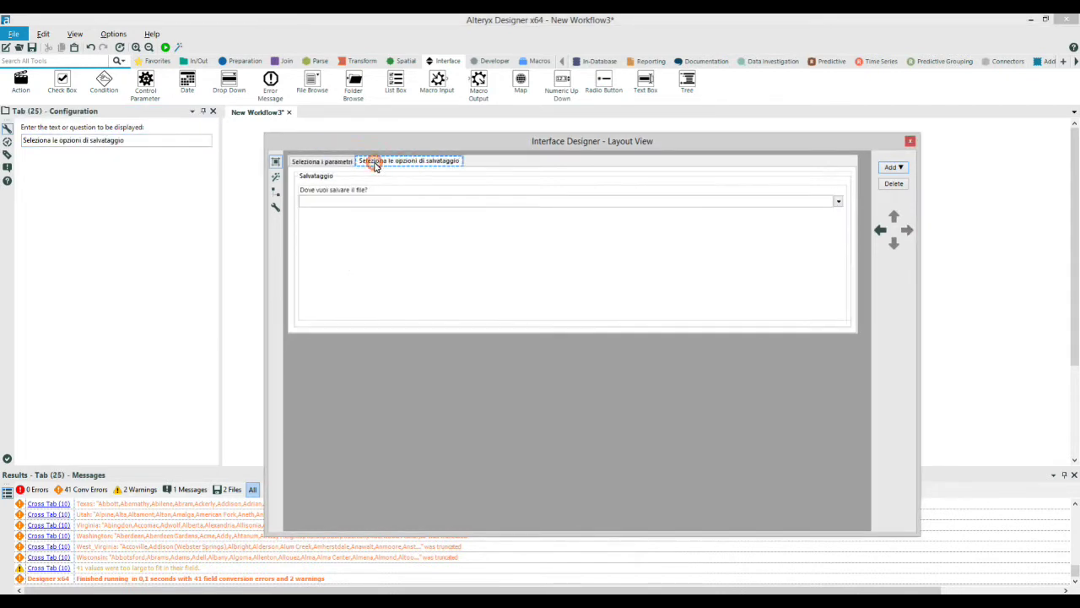
Close the layout designer, run the workflow as an analytic app to check both tabs, and cancel the run
left_click(328, 161)
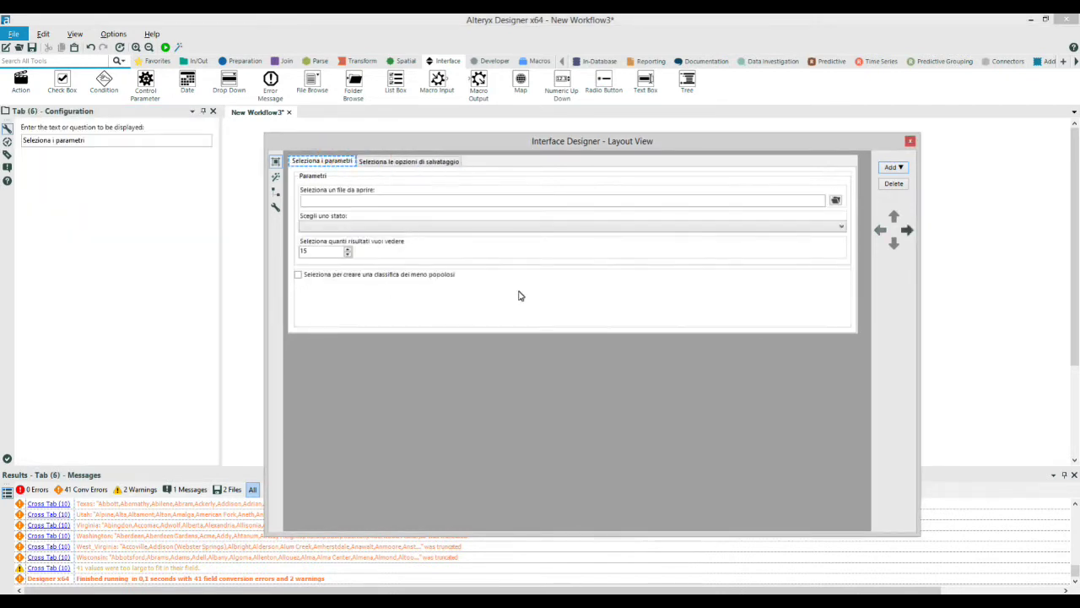
left_click(911, 143)
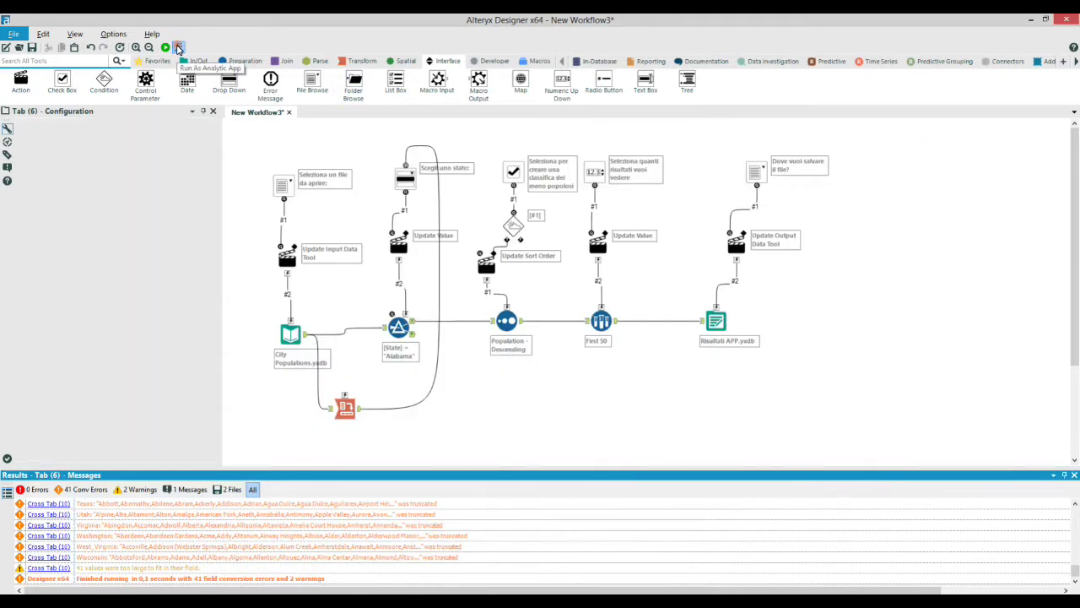
left_click(179, 48)
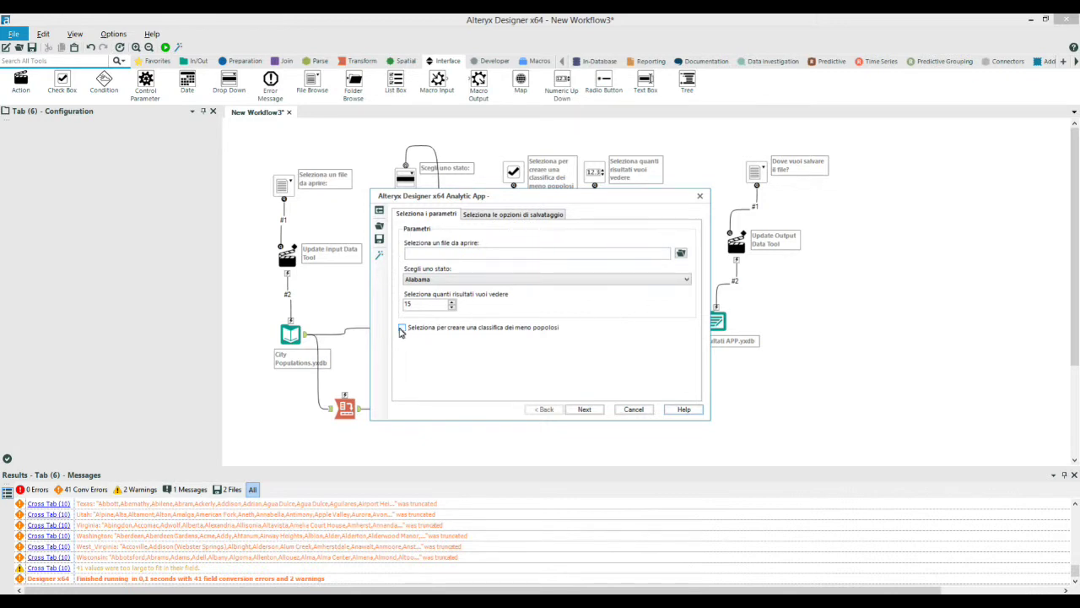
left_click(510, 215)
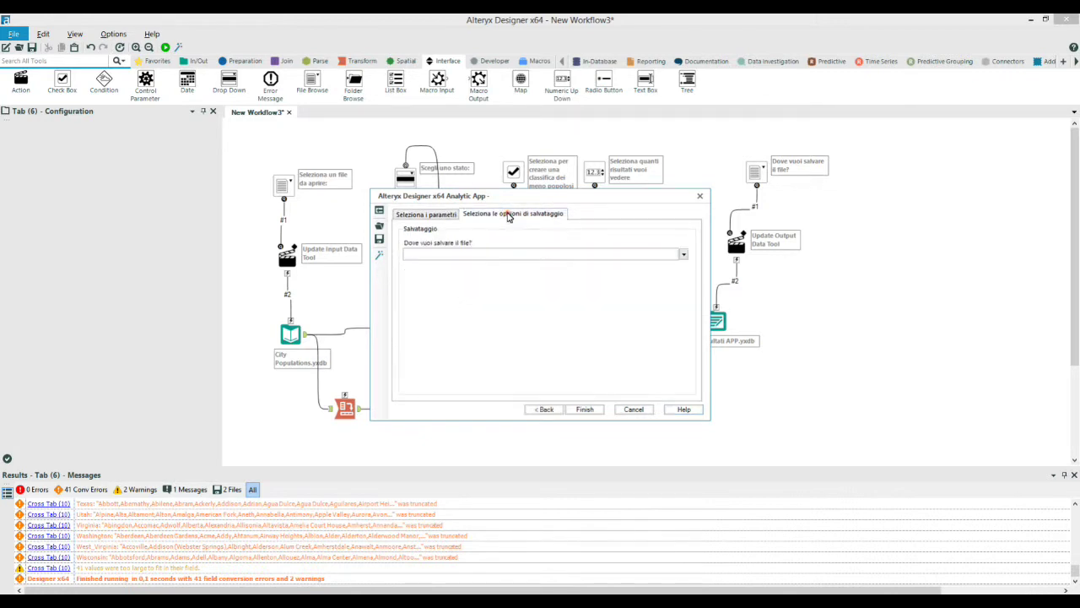
left_click(446, 218)
left_click(493, 214)
left_click(438, 217)
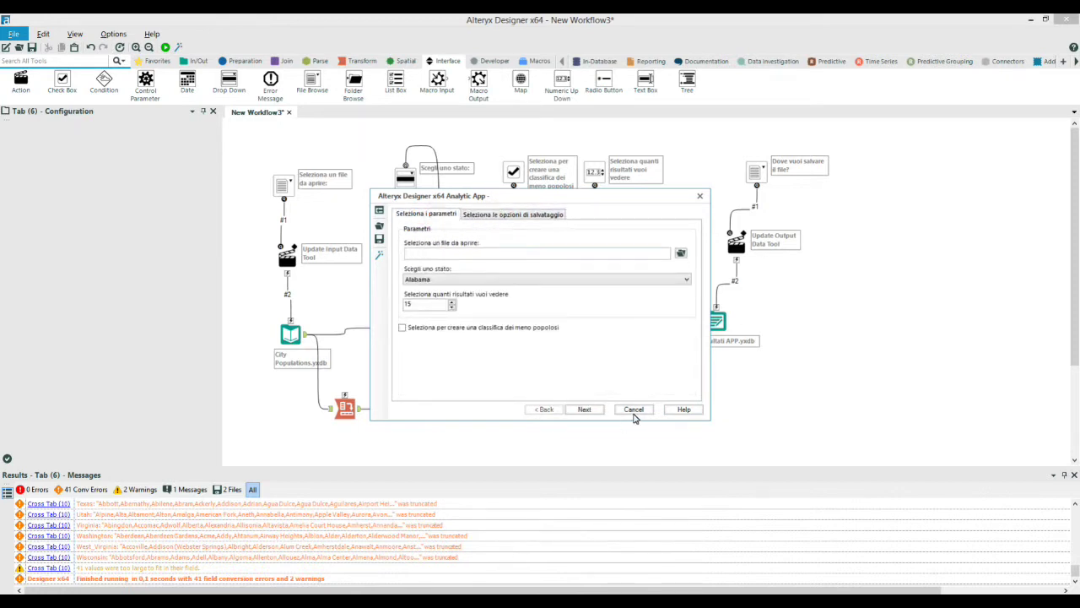
left_click(634, 410)
Save the workflow to the Desktop as a Designer x64 Analytic App (*.yxwz) named "App classifica città"
left_click(12, 39)
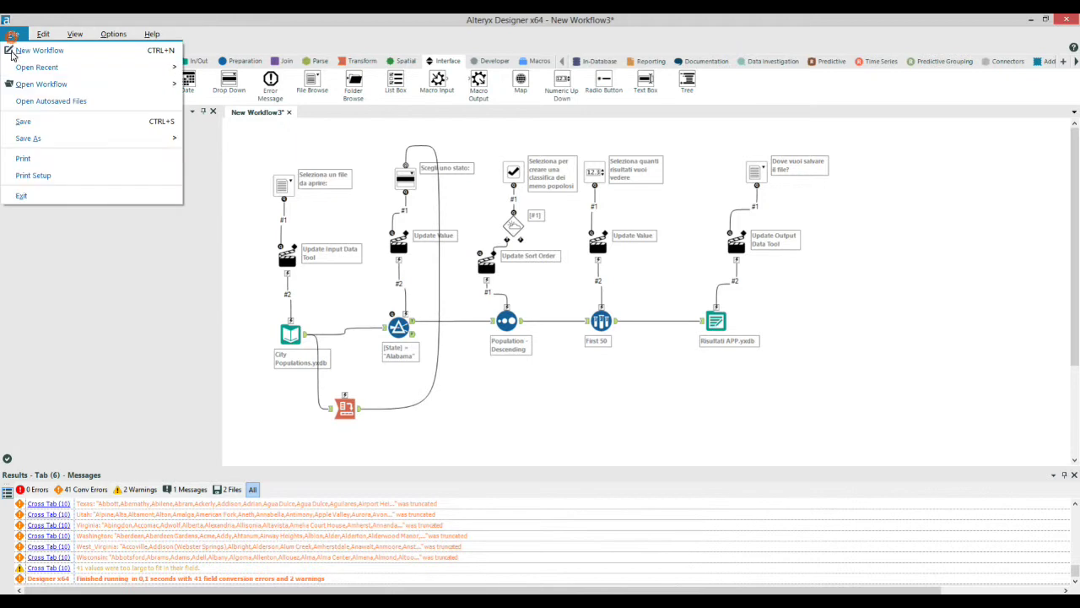
left_click(30, 138)
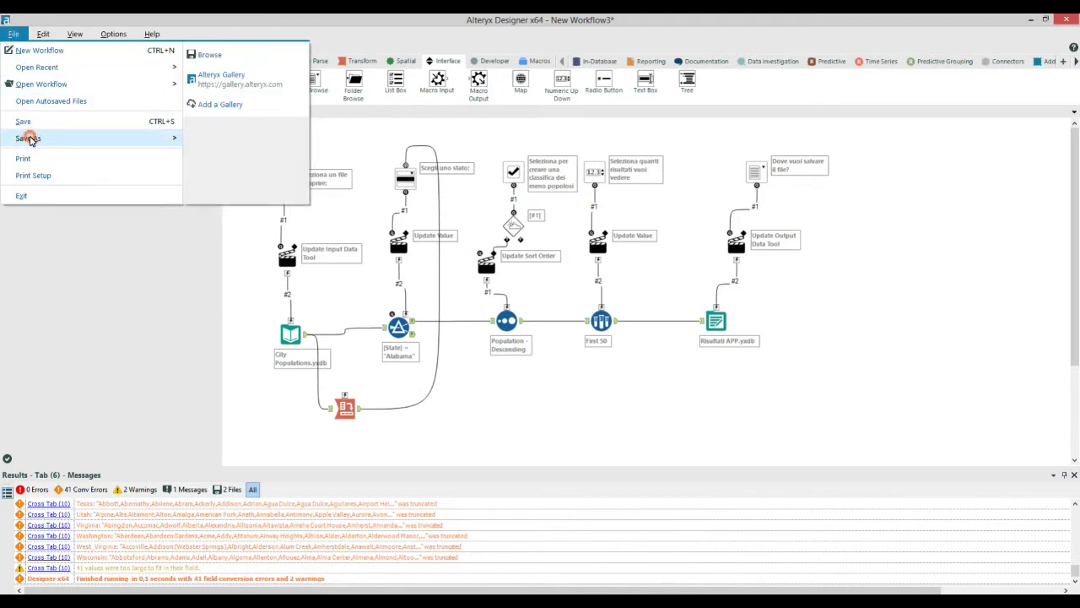
left_click(207, 55)
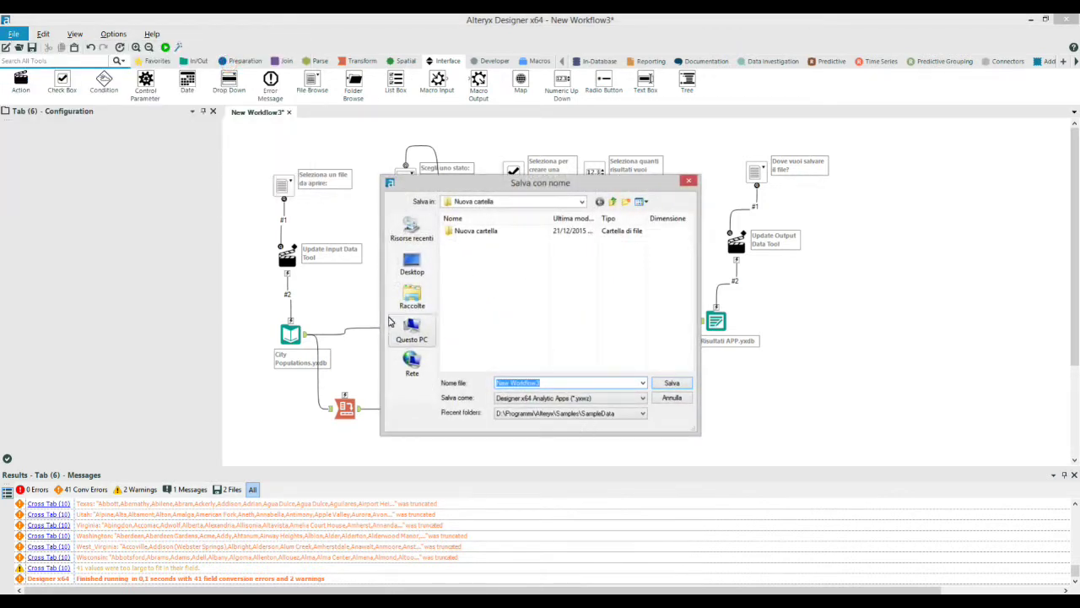
left_click(405, 268)
left_click(506, 398)
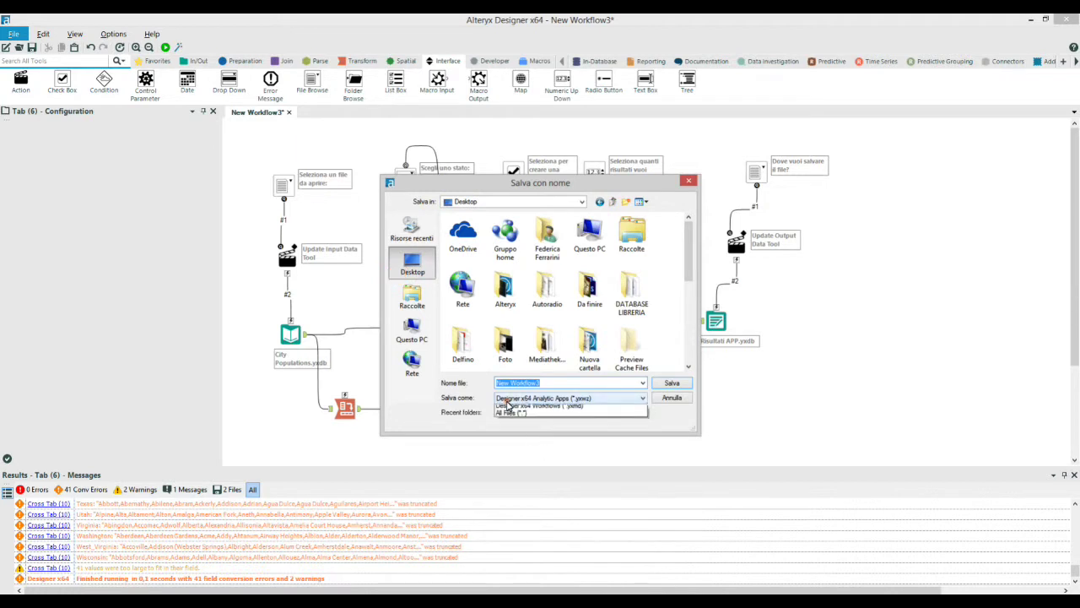
left_click(546, 409)
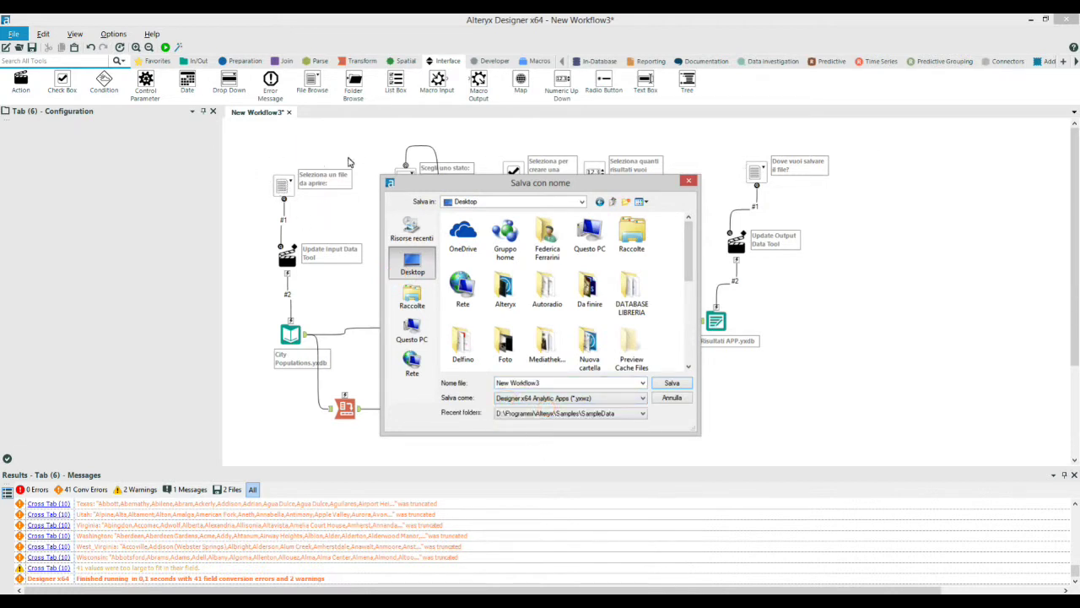
key("ctrl+a")
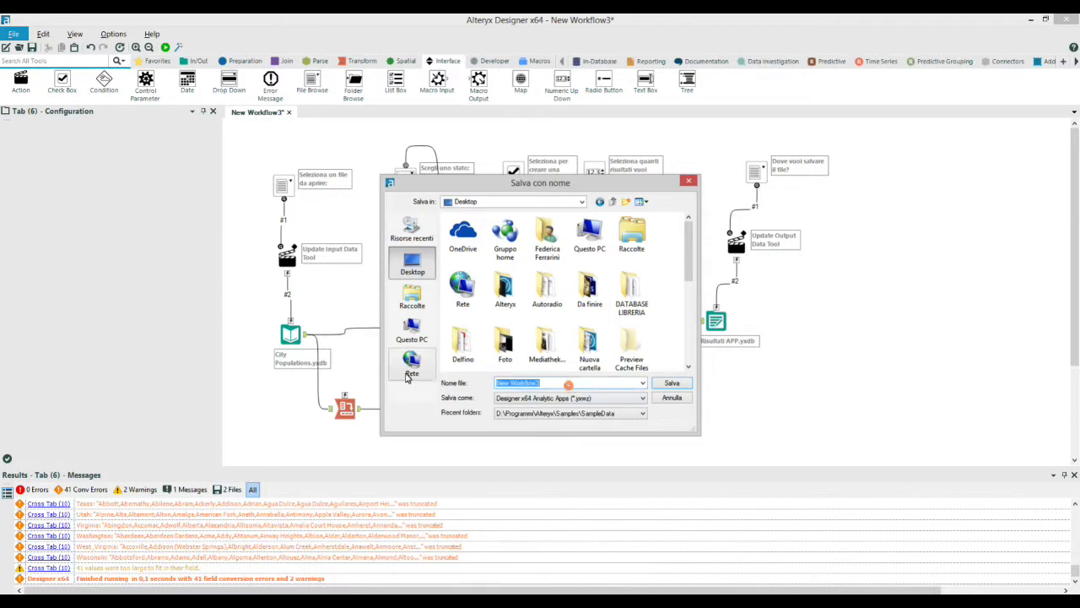
type("App classifica città")
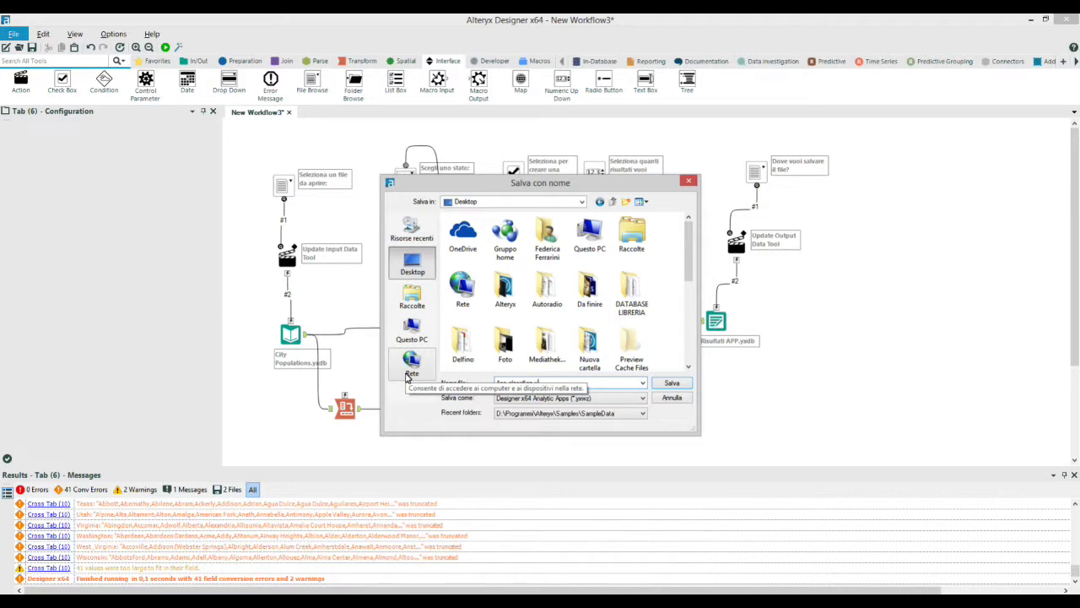
left_click(672, 383)
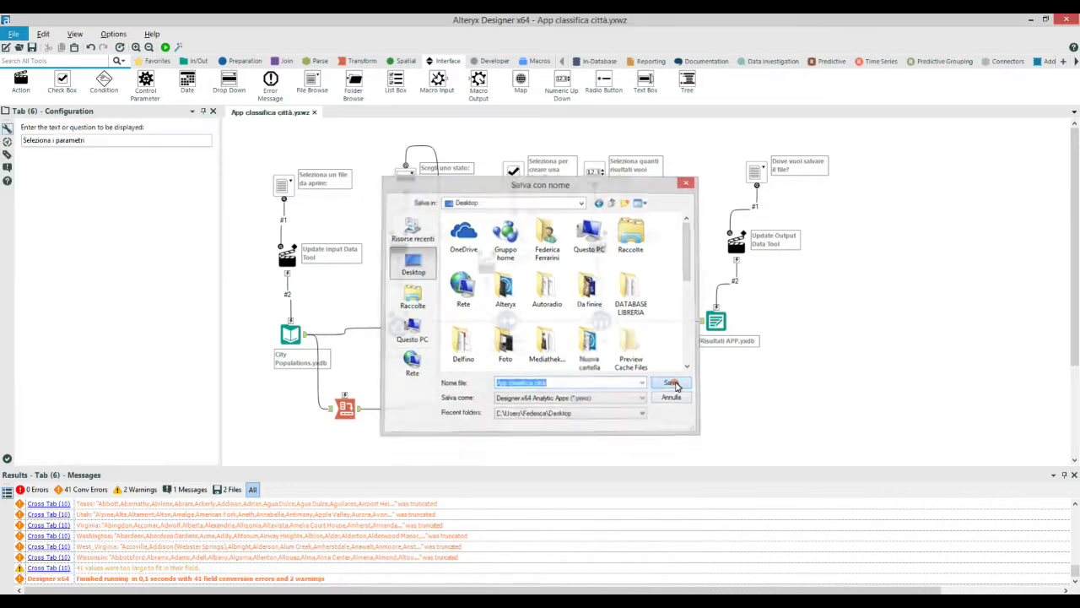
Close Alteryx Designer and the Desktop folder window, and move the App classifica città icon to a free area of the desktop
left_click(1071, 21)
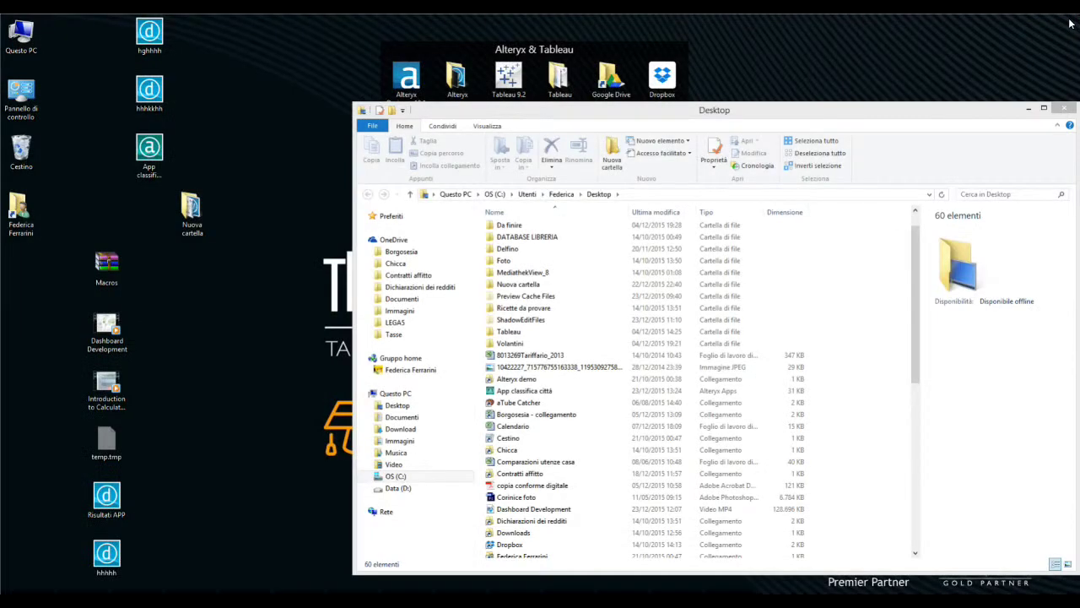
left_click(1065, 109)
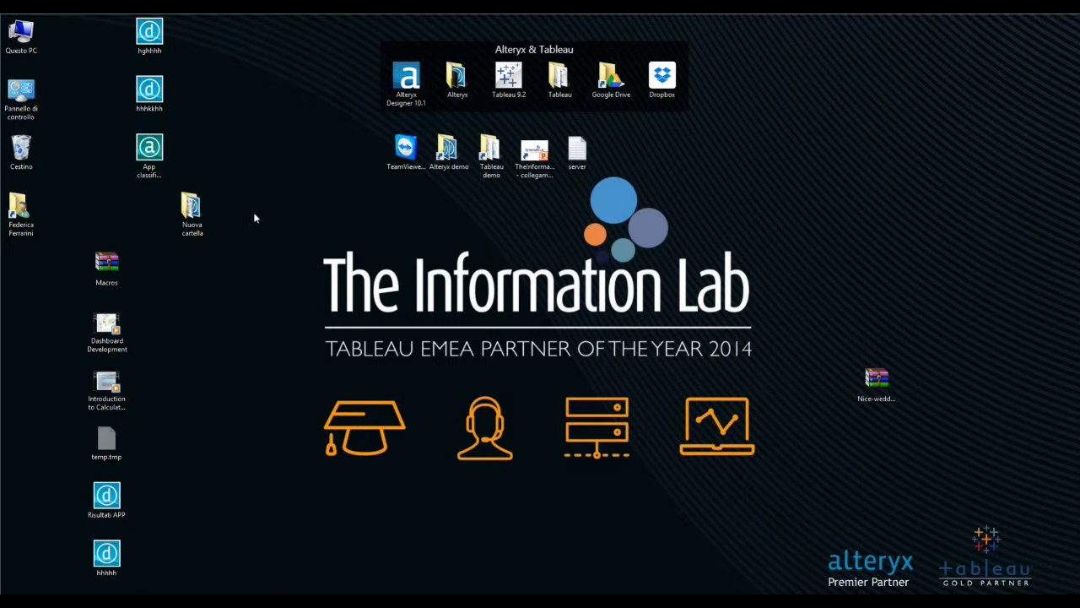
left_click_drag(155, 150, 239, 331)
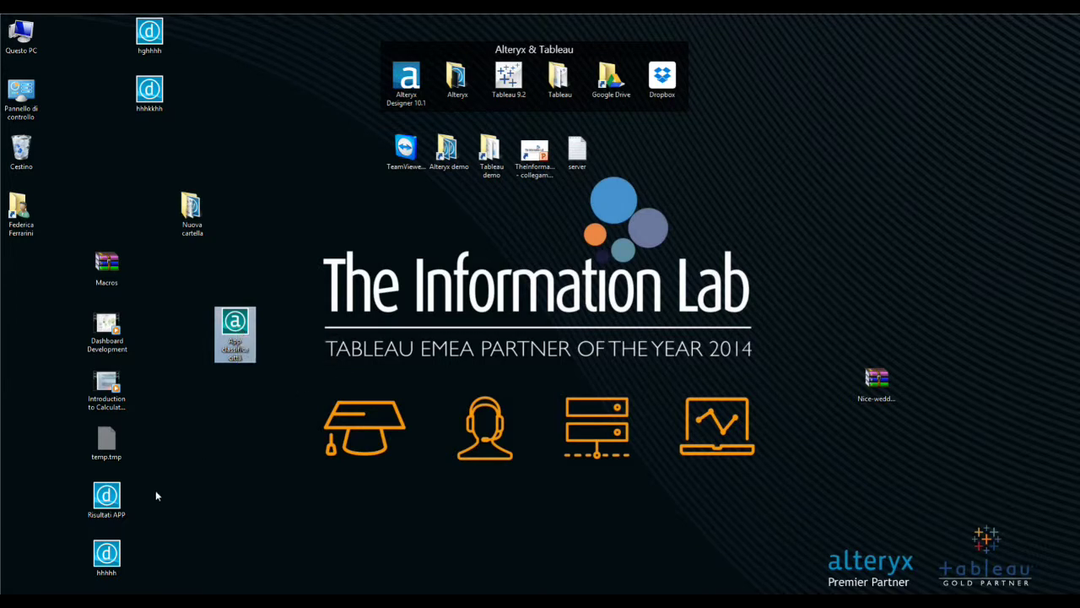
Move Risultati APP and the three other old test output files from the desktop to the Recycle Bin
left_click_drag(107, 498, 17, 152)
left_click_drag(105, 558, 19, 152)
left_click_drag(150, 91, 21, 152)
left_click_drag(149, 33, 19, 165)
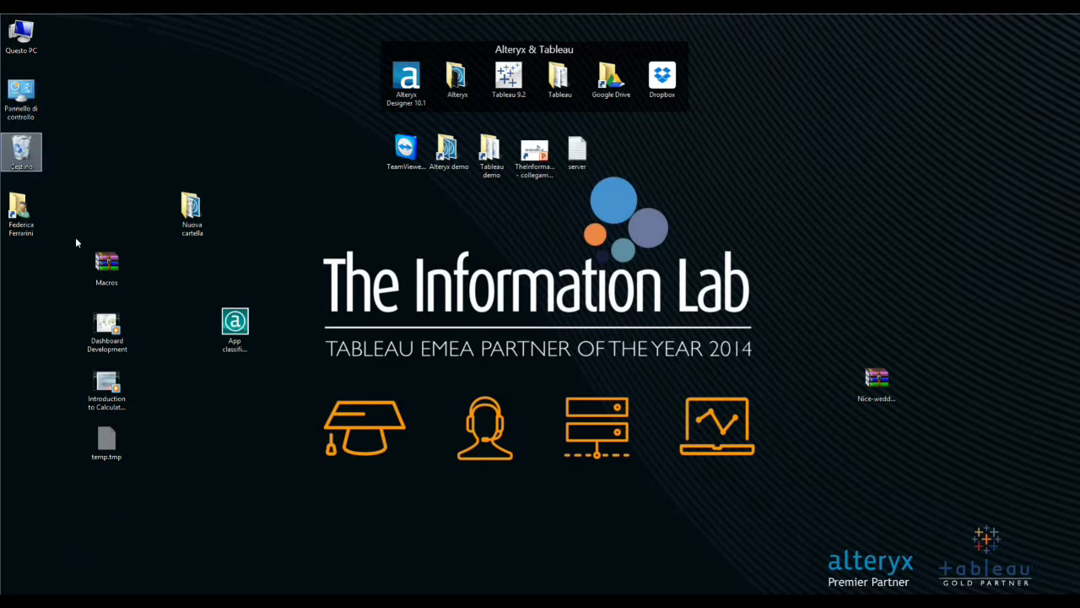
Launch App classifica città from the desktop and choose City Populations.yxdb from SampleData as the file to open
double_click(235, 331)
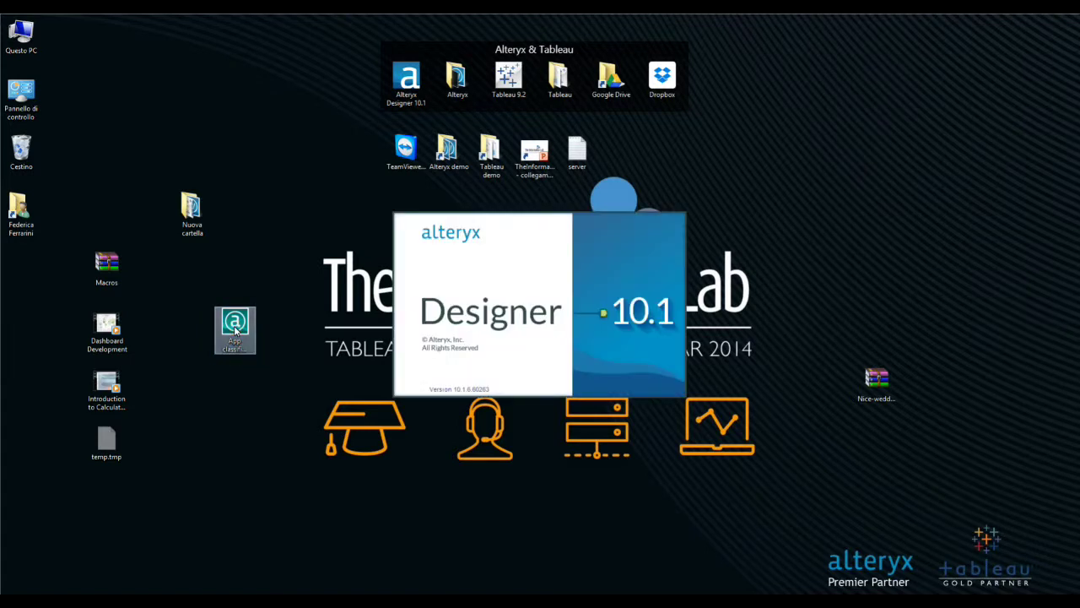
mouse_move(479, 196)
left_mouse_down()
mouse_move(423, 197)
mouse_move(462, 198)
left_mouse_up()
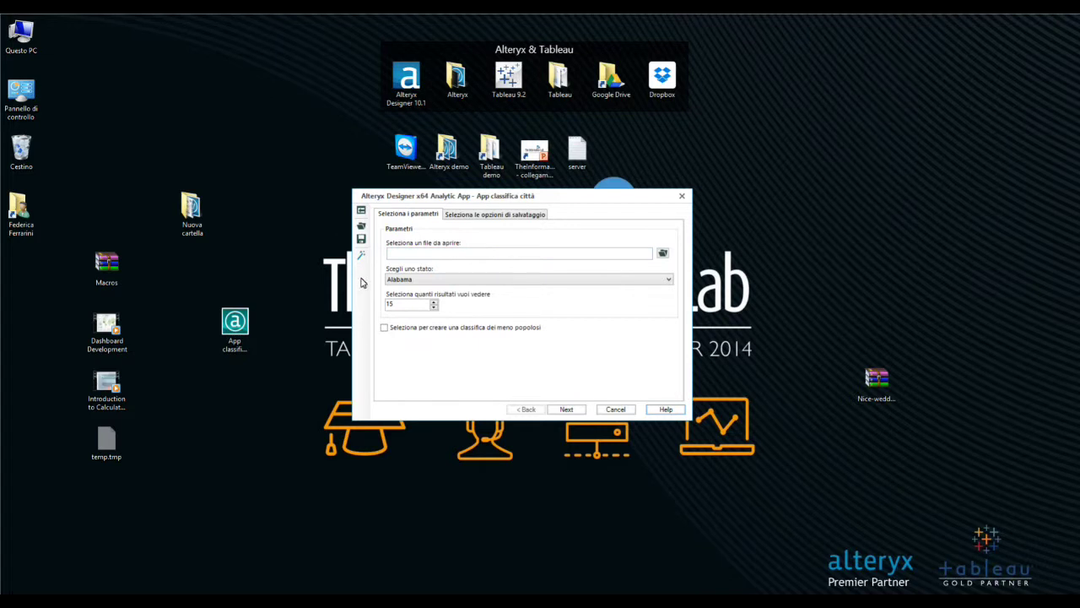
left_click_drag(478, 200, 492, 203)
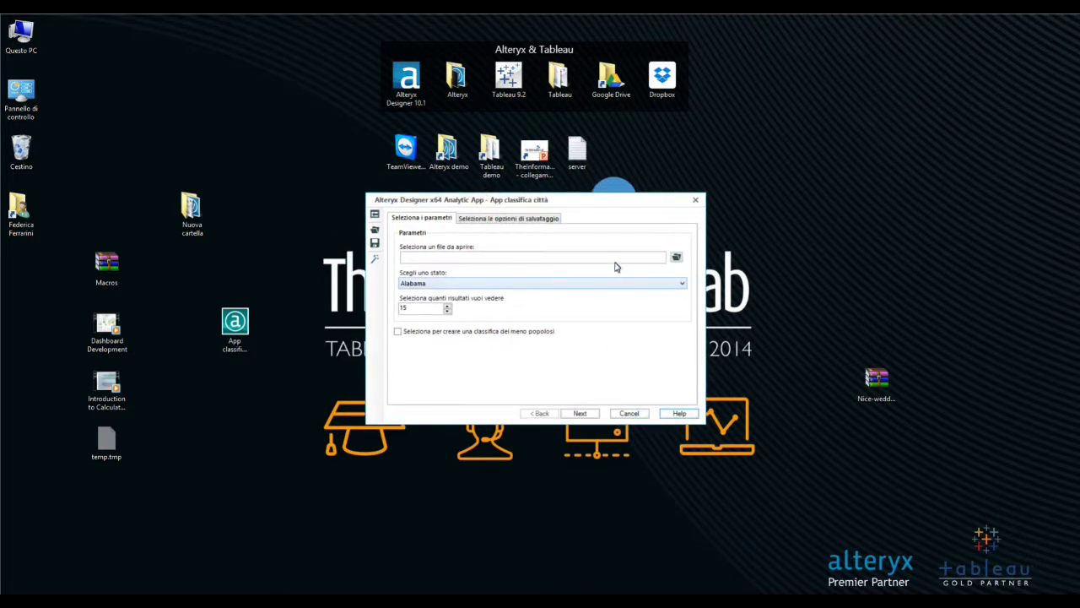
left_click(676, 256)
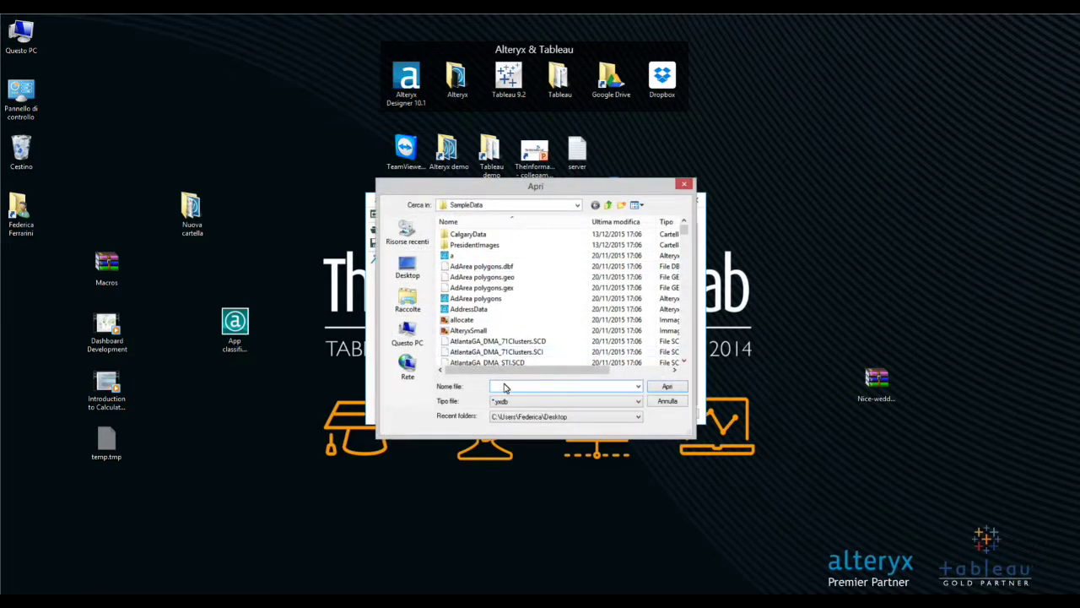
type("city")
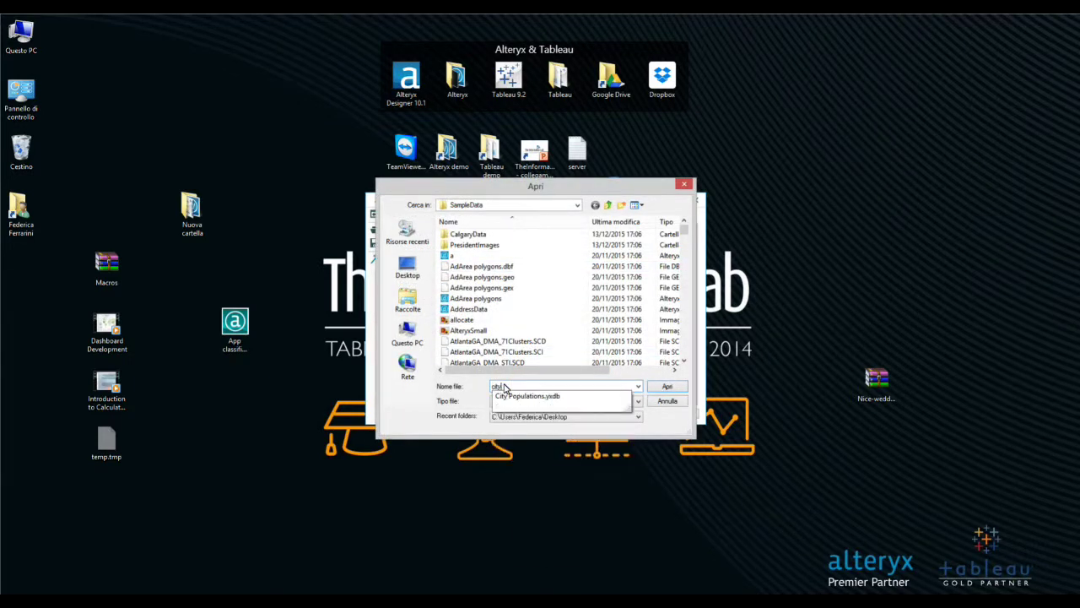
left_click(529, 396)
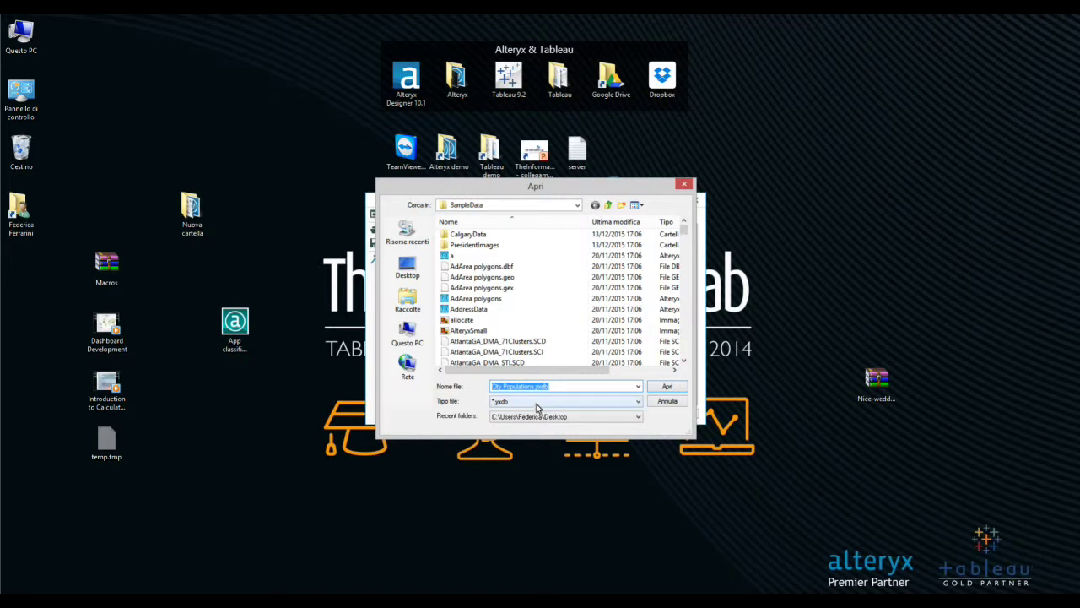
left_click(667, 386)
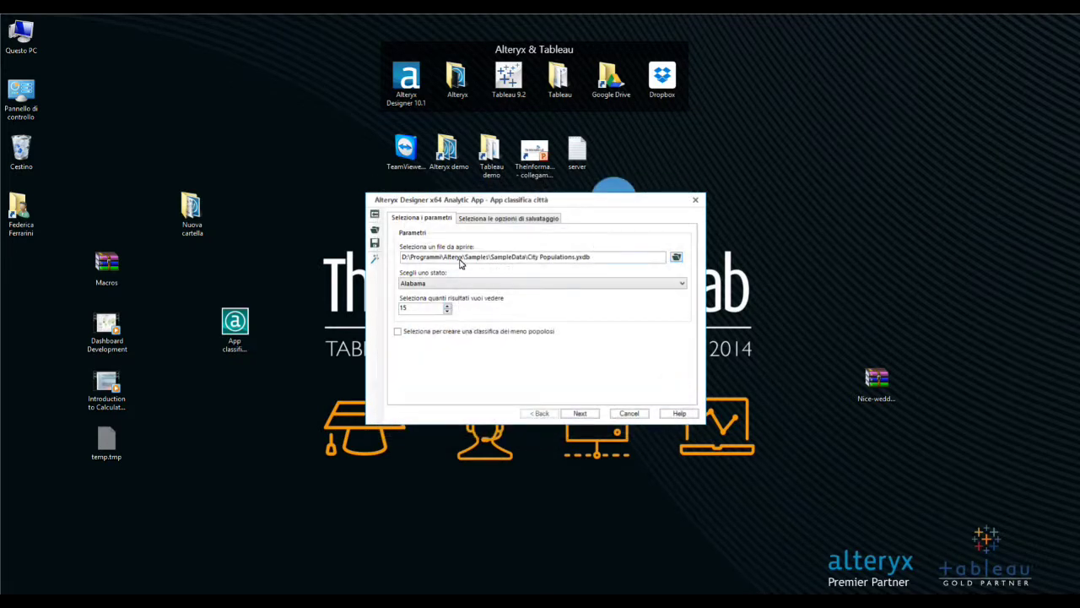
Set the app's state to California and the number of results to 10, and enable the ranking of the least populous cities
left_click(496, 285)
left_click(481, 320)
left_click(429, 307)
left_click(402, 331)
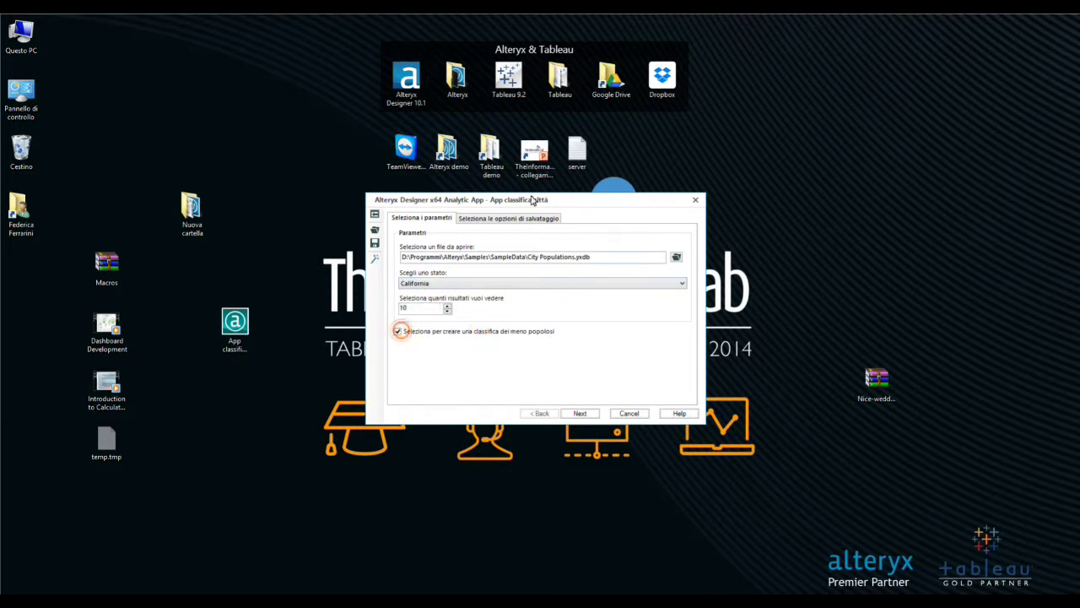
In the save options, set the output to an Alteryx database on the Desktop named "Testa l'app"
left_click(529, 219)
left_click(678, 258)
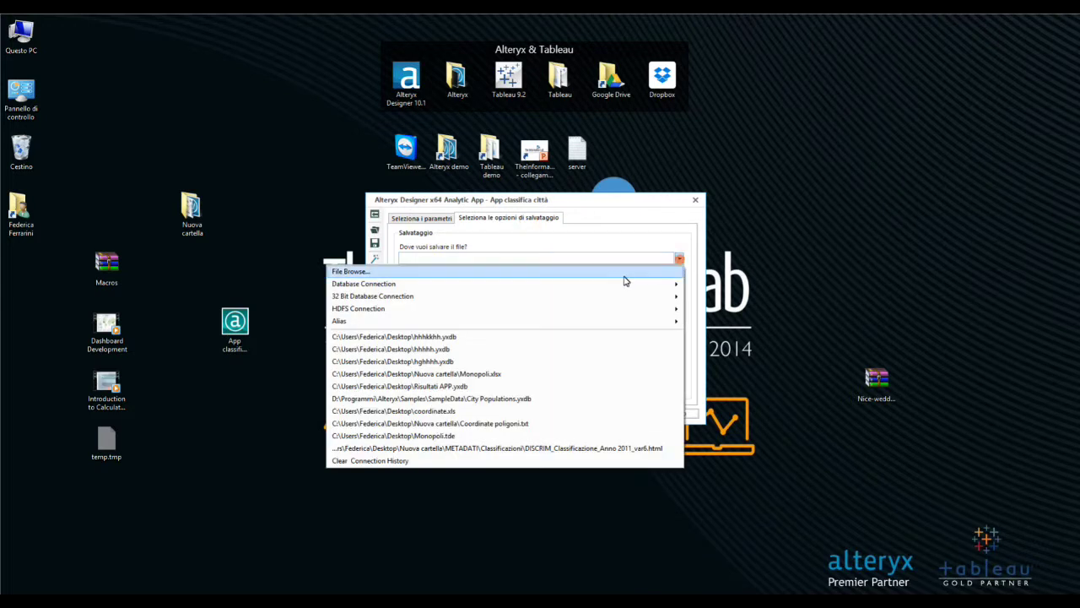
left_click(622, 272)
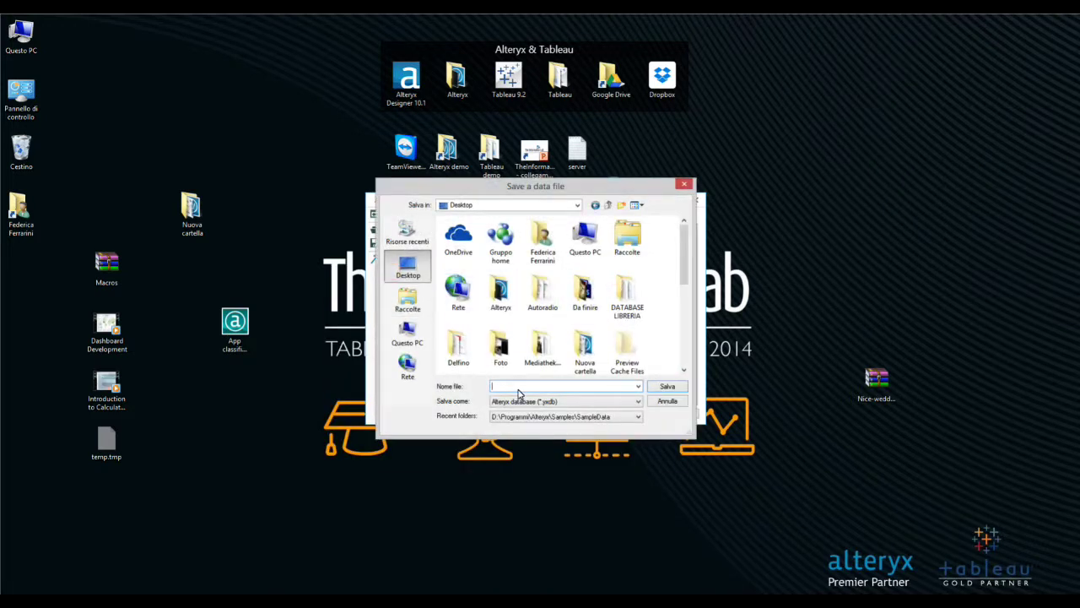
type("Testa l'app")
left_click(667, 386)
Run the app, open the Testa l'app.yxdb output to check the ranking, and close the results window
left_click(584, 415)
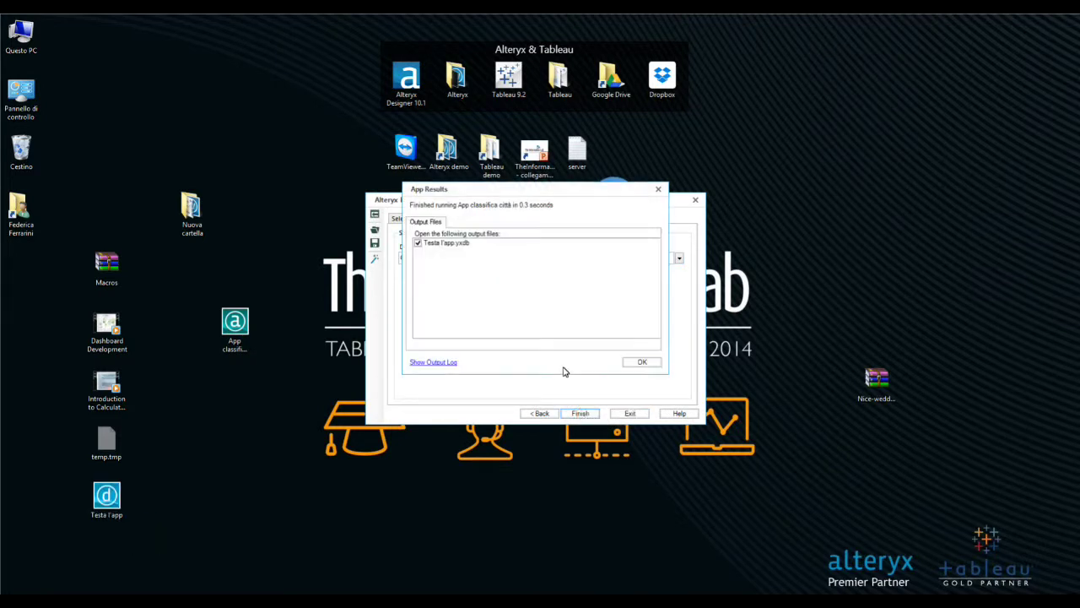
left_click(640, 362)
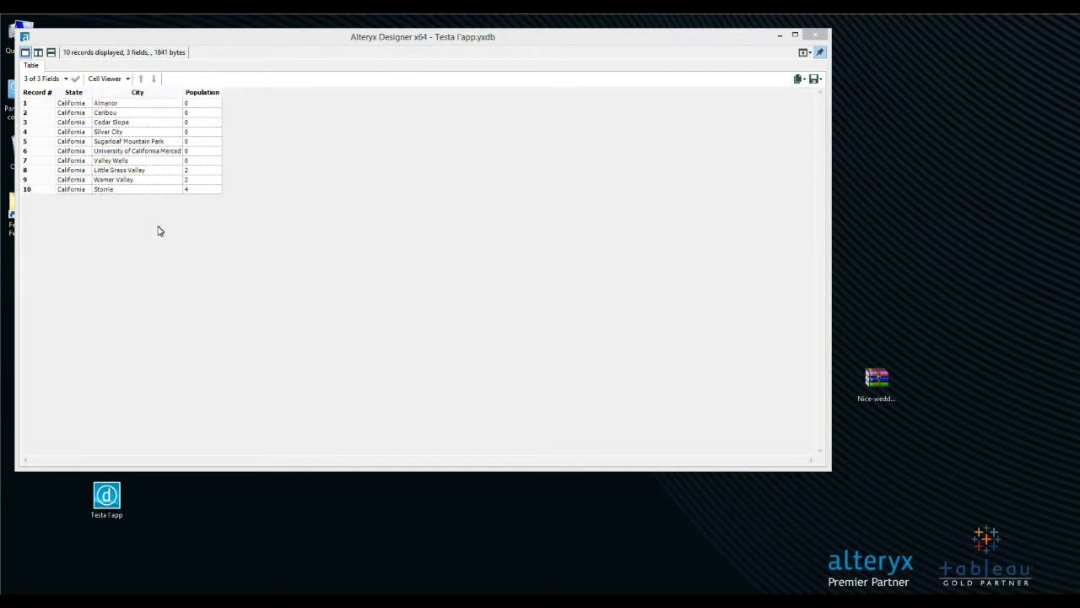
left_click(814, 36)
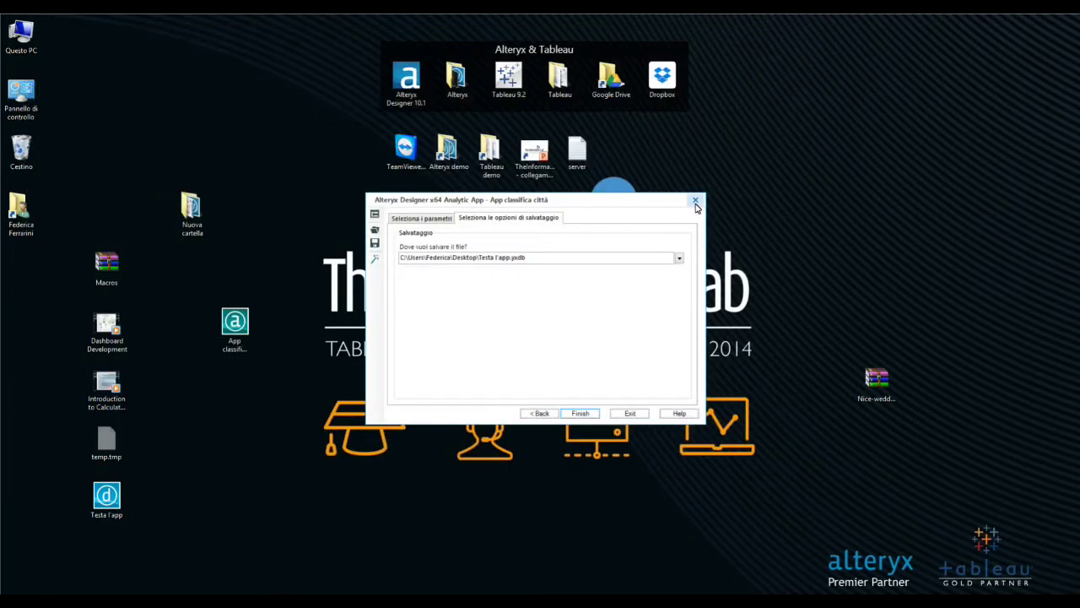